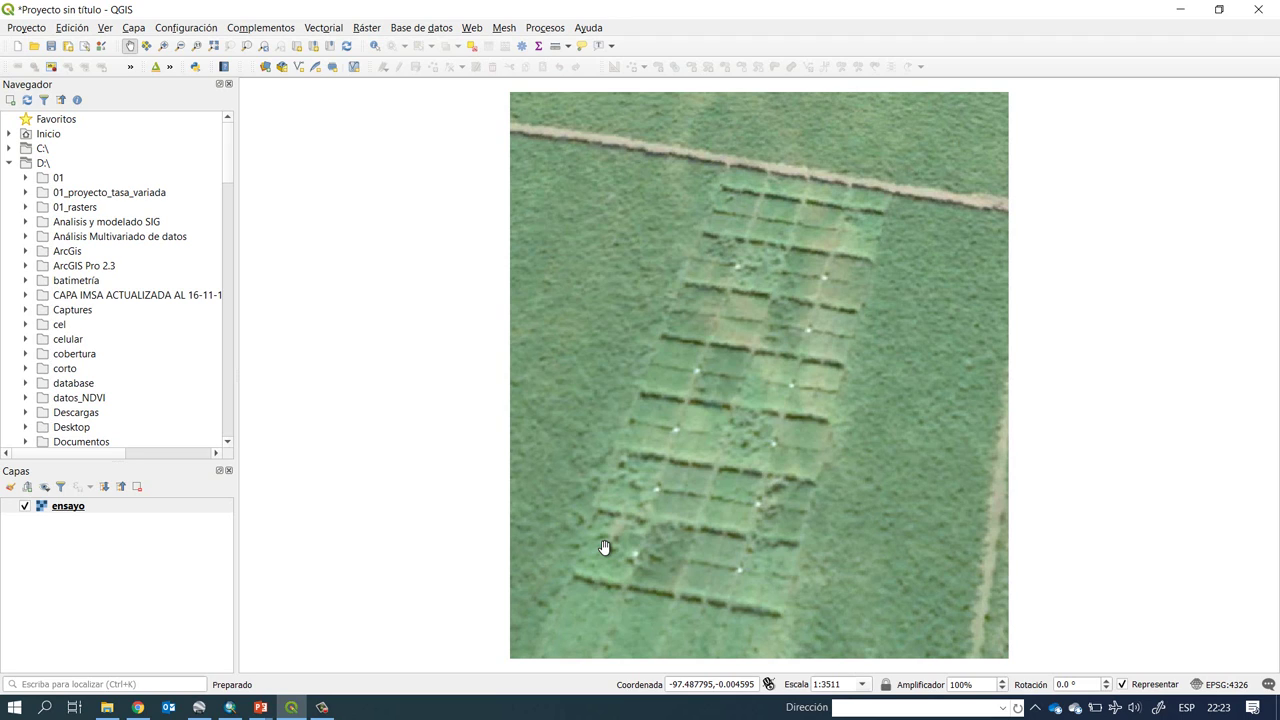
# - Start creating a new shapefile layer and browse for the location where its file is saved
pyautogui.moveTo(604, 547); pyautogui.dragTo(574, 552)
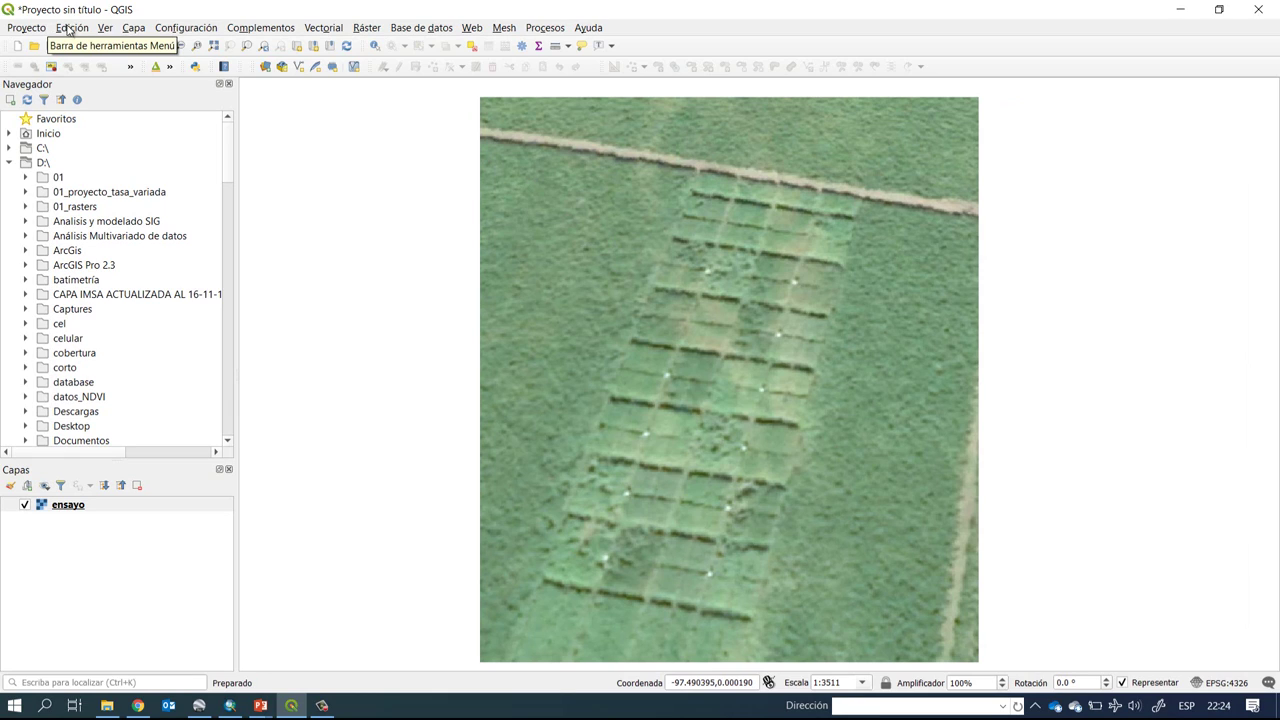
pyautogui.click(134, 28)
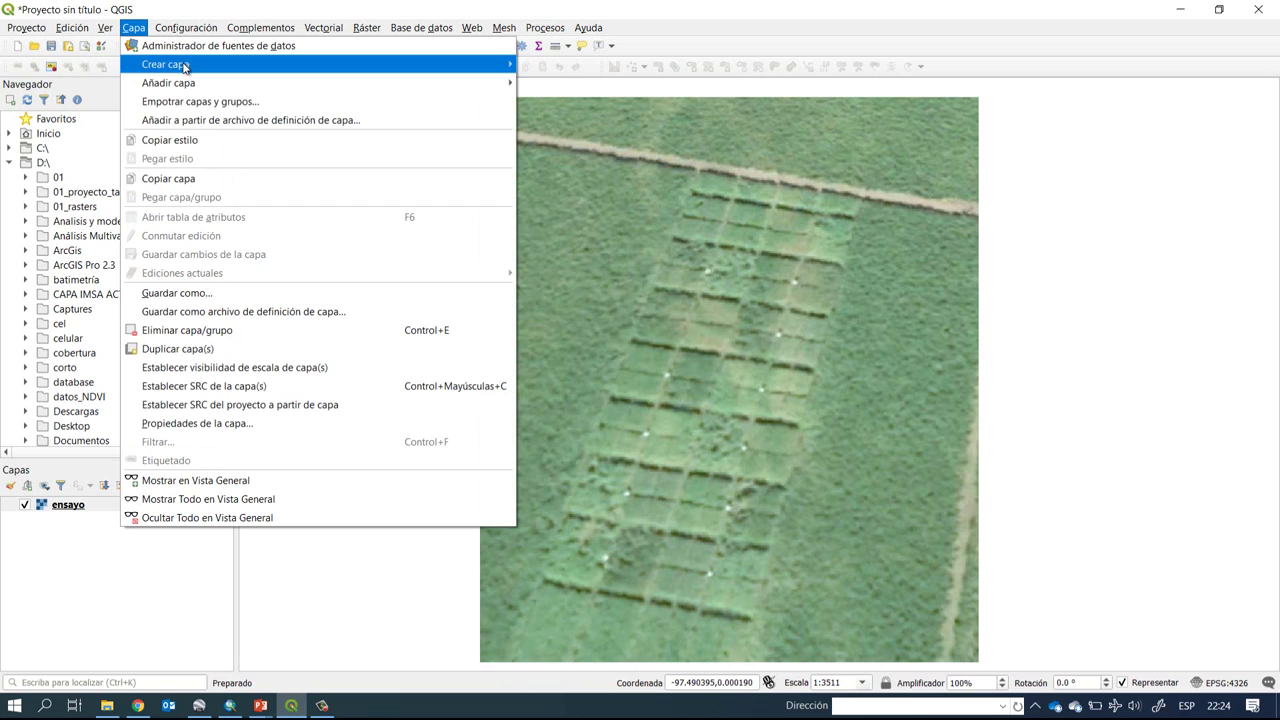
pyautogui.moveTo(195, 68)
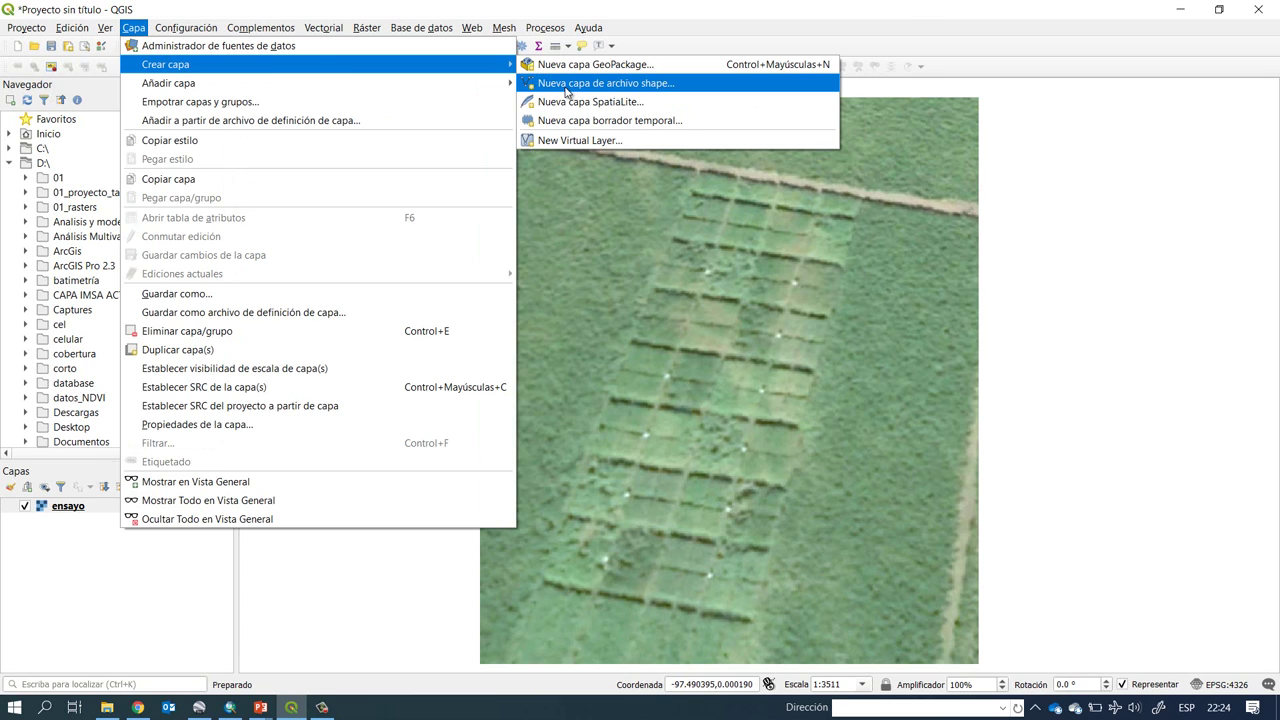
pyautogui.click(567, 88)
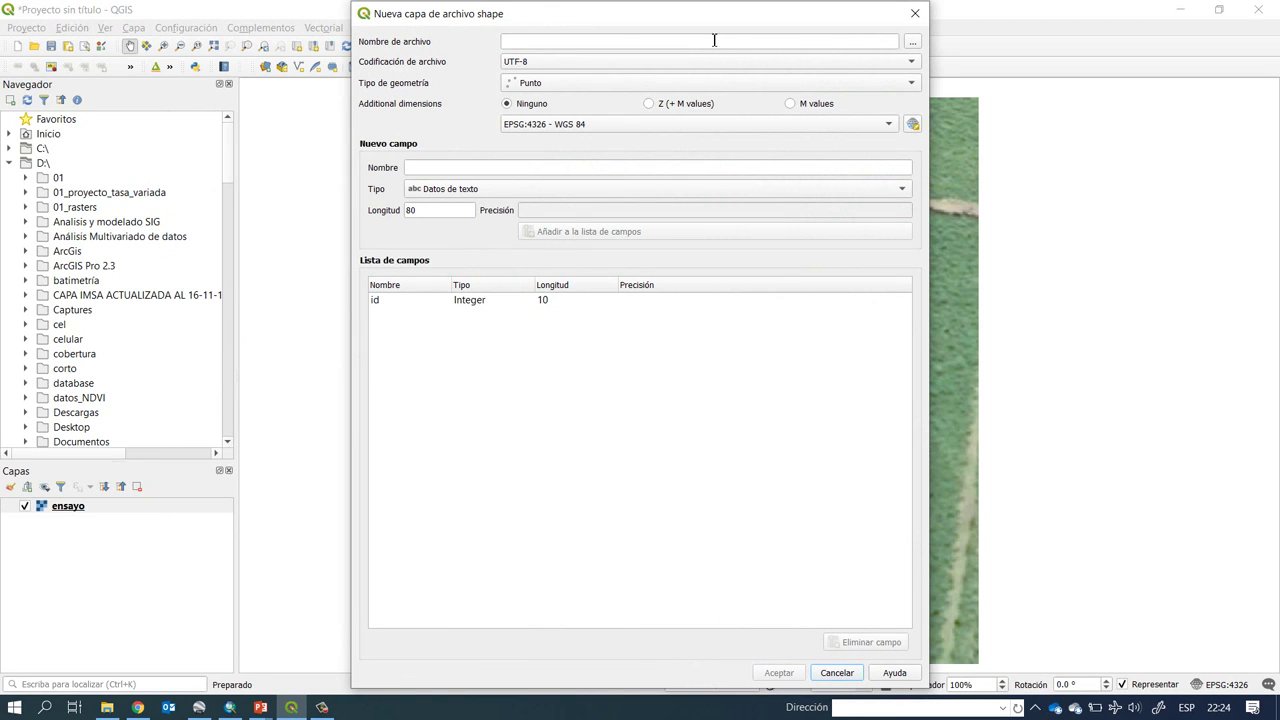
pyautogui.click(913, 44)
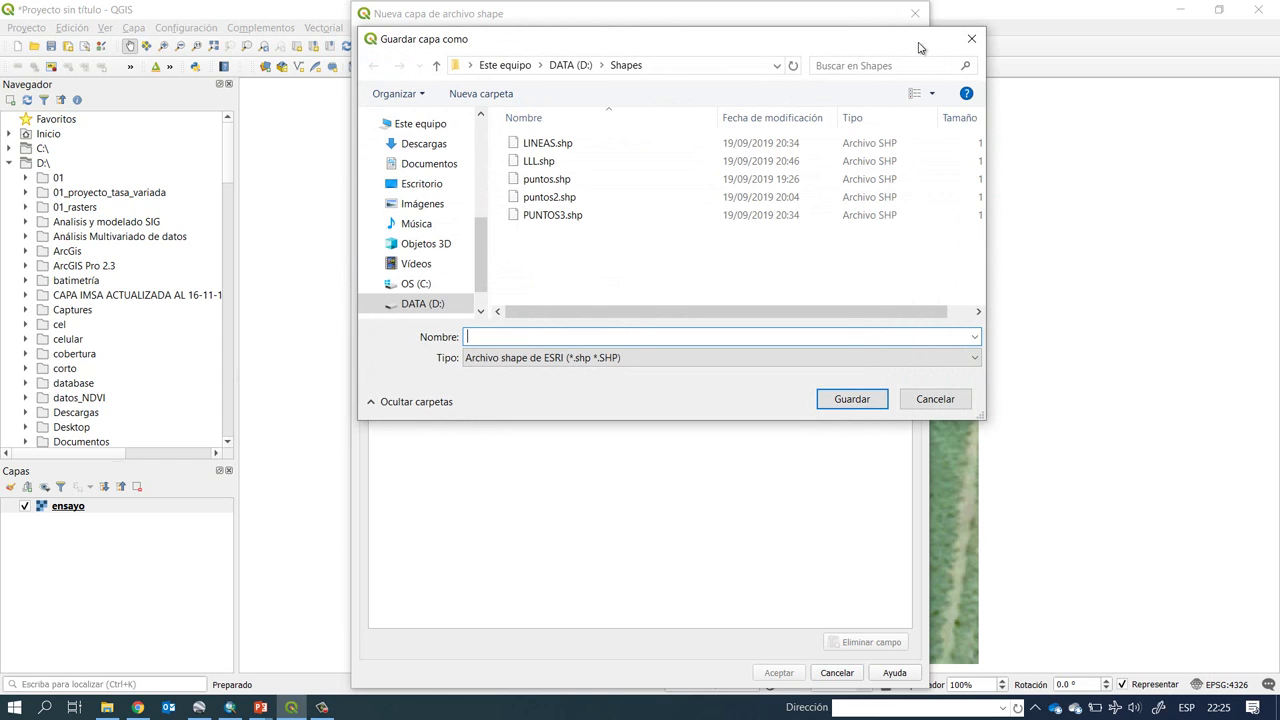
# - Create a folder named 001_Ejercicio on the DATA (D:) drive and open it
pyautogui.click(409, 309)
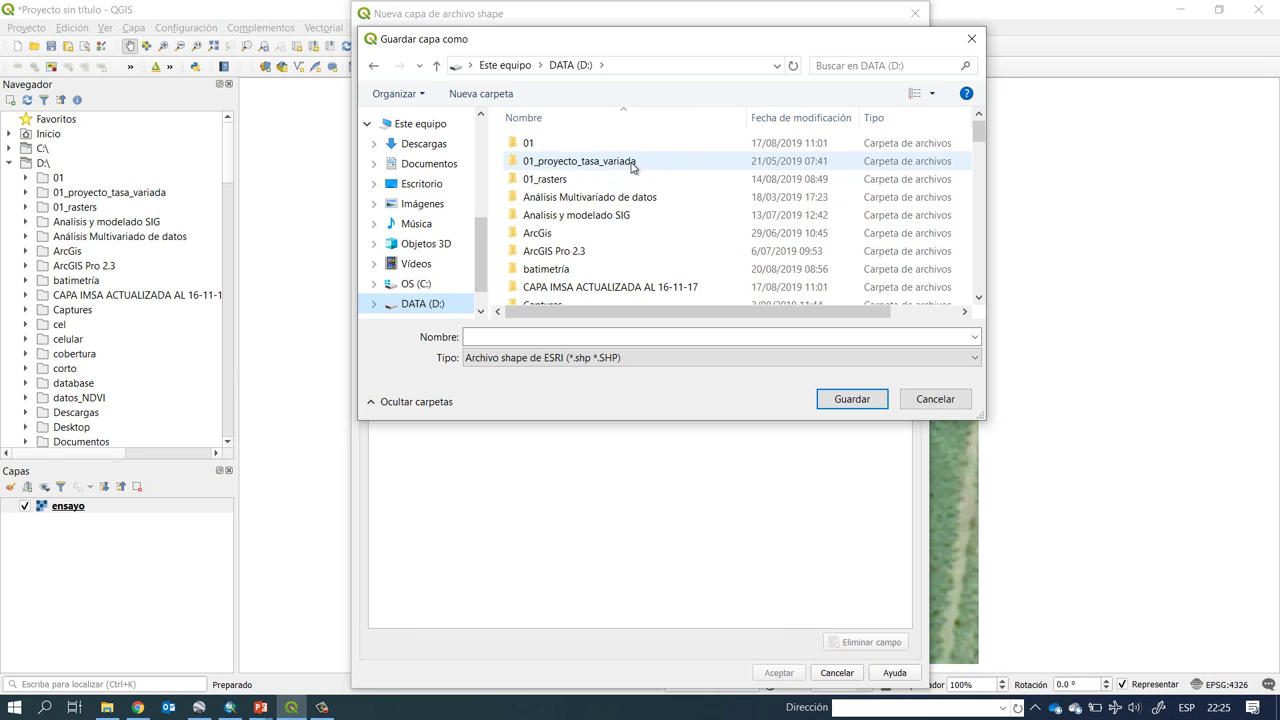
pyautogui.rightClick(966, 182)
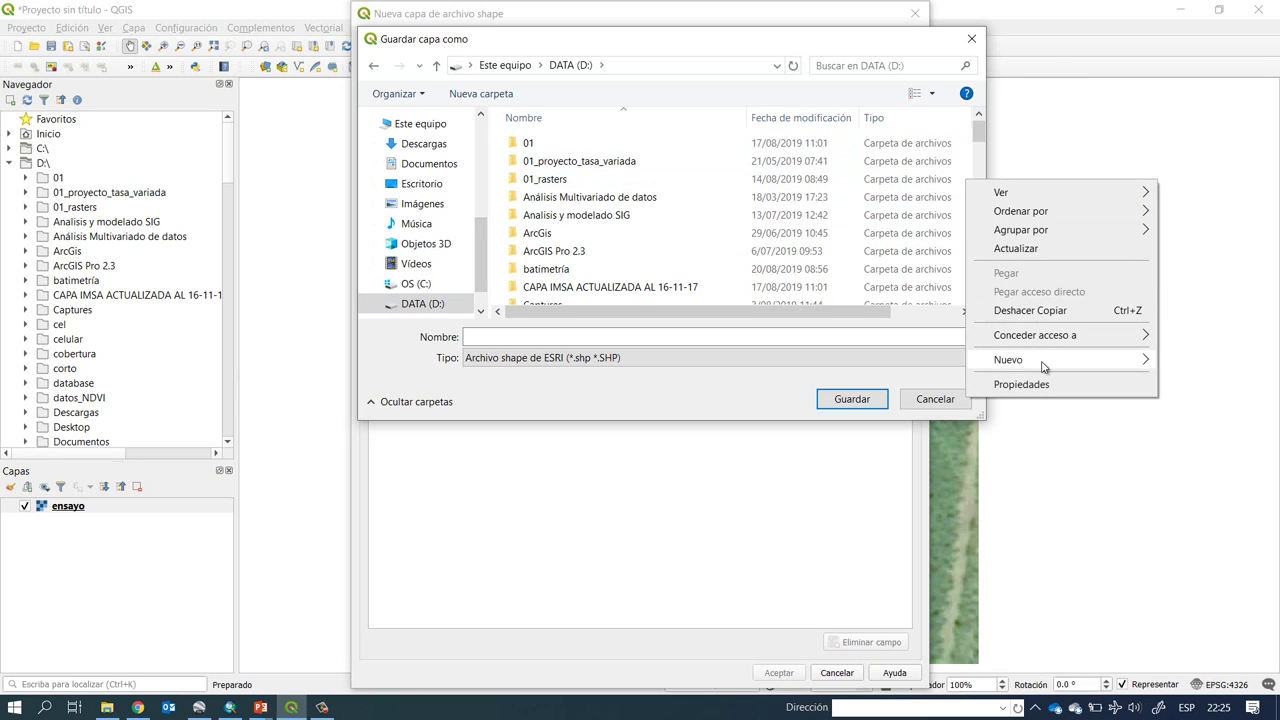
pyautogui.moveTo(1046, 366)
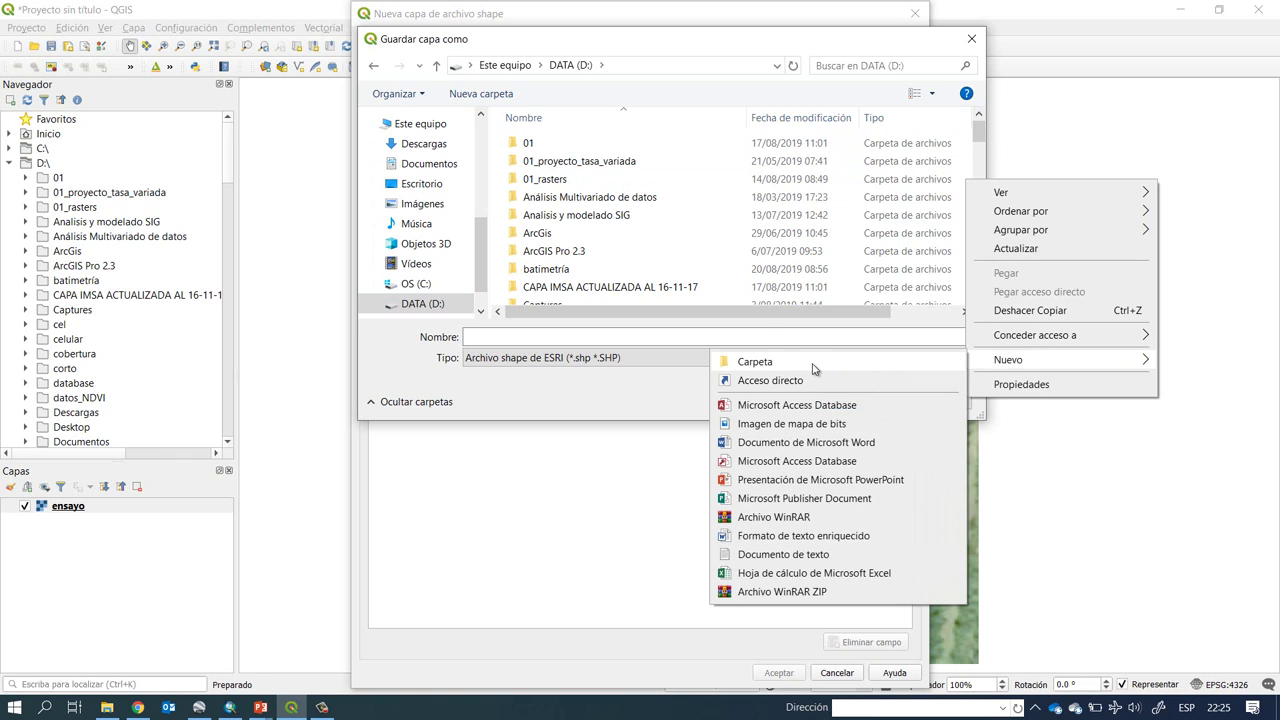
pyautogui.click(810, 364)
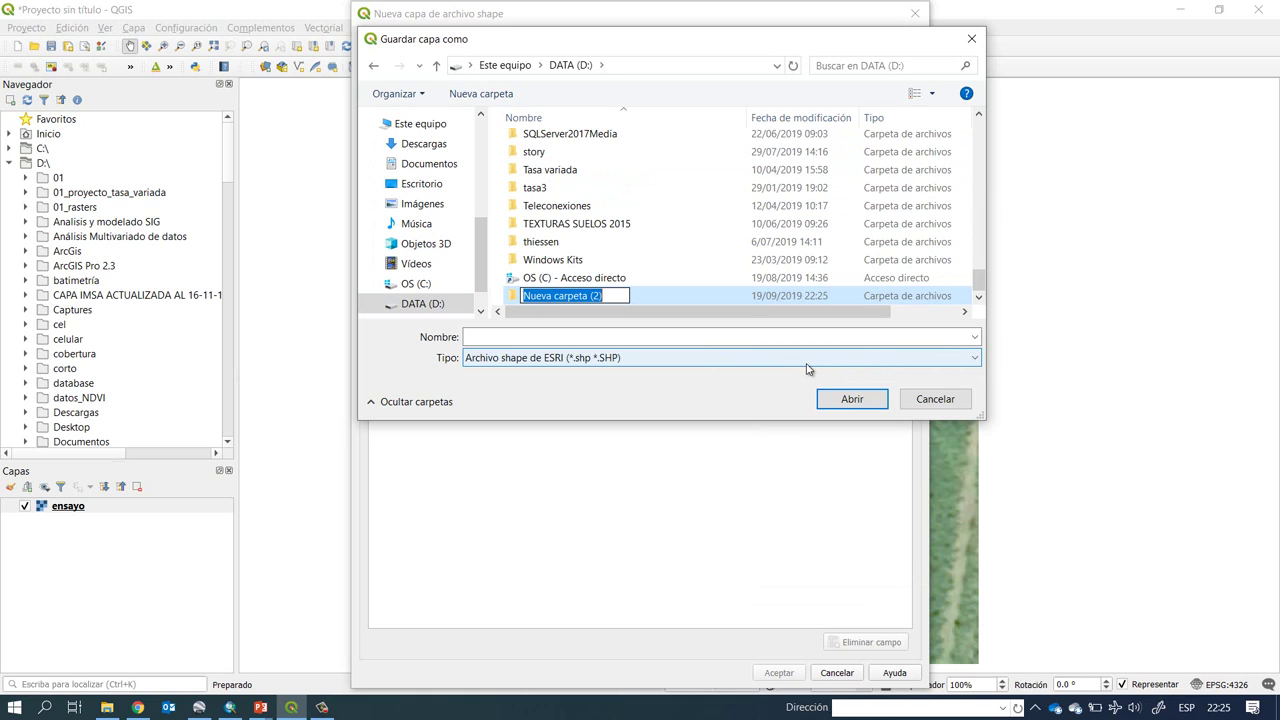
pyautogui.write('0')
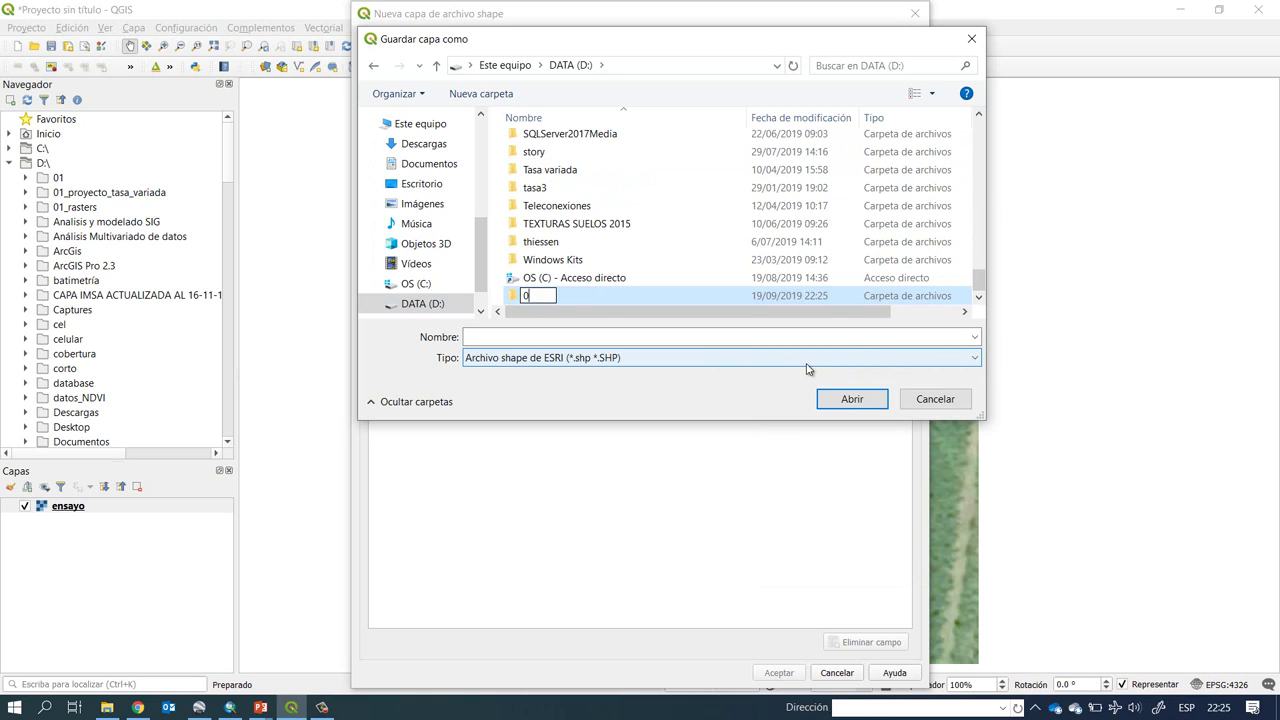
pyautogui.write('01_Ejercicio')
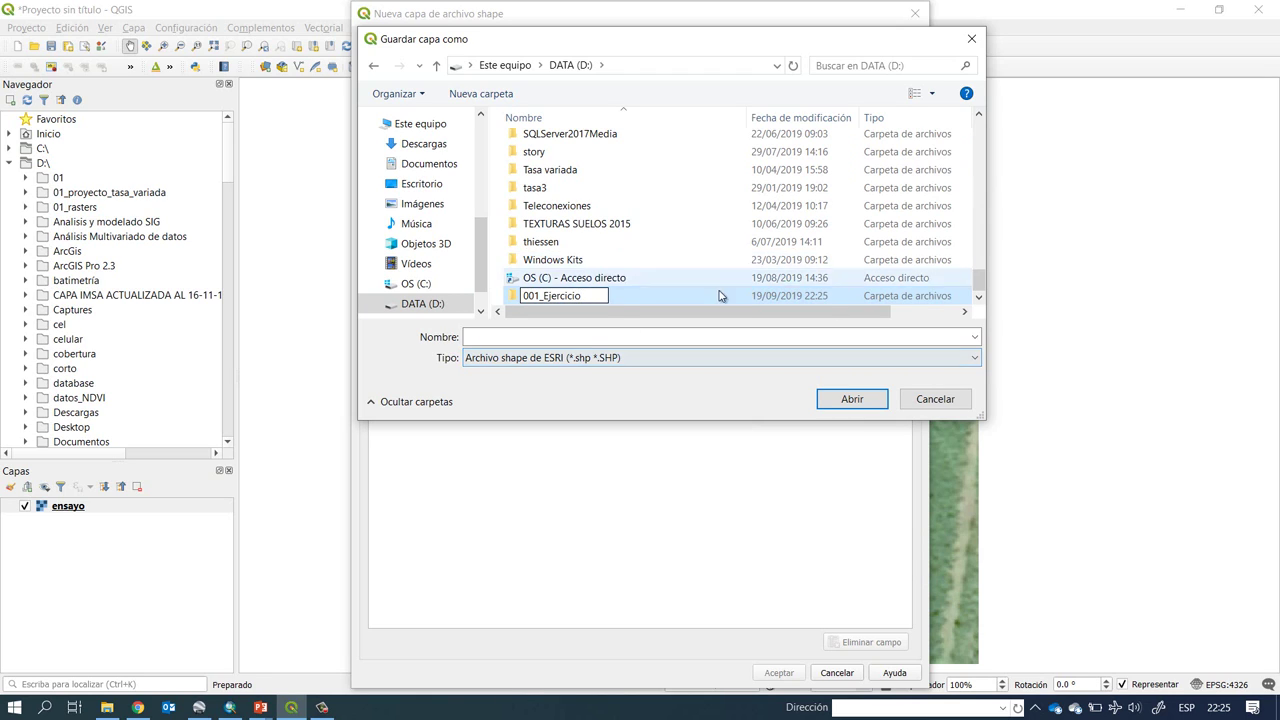
pyautogui.click(655, 292)
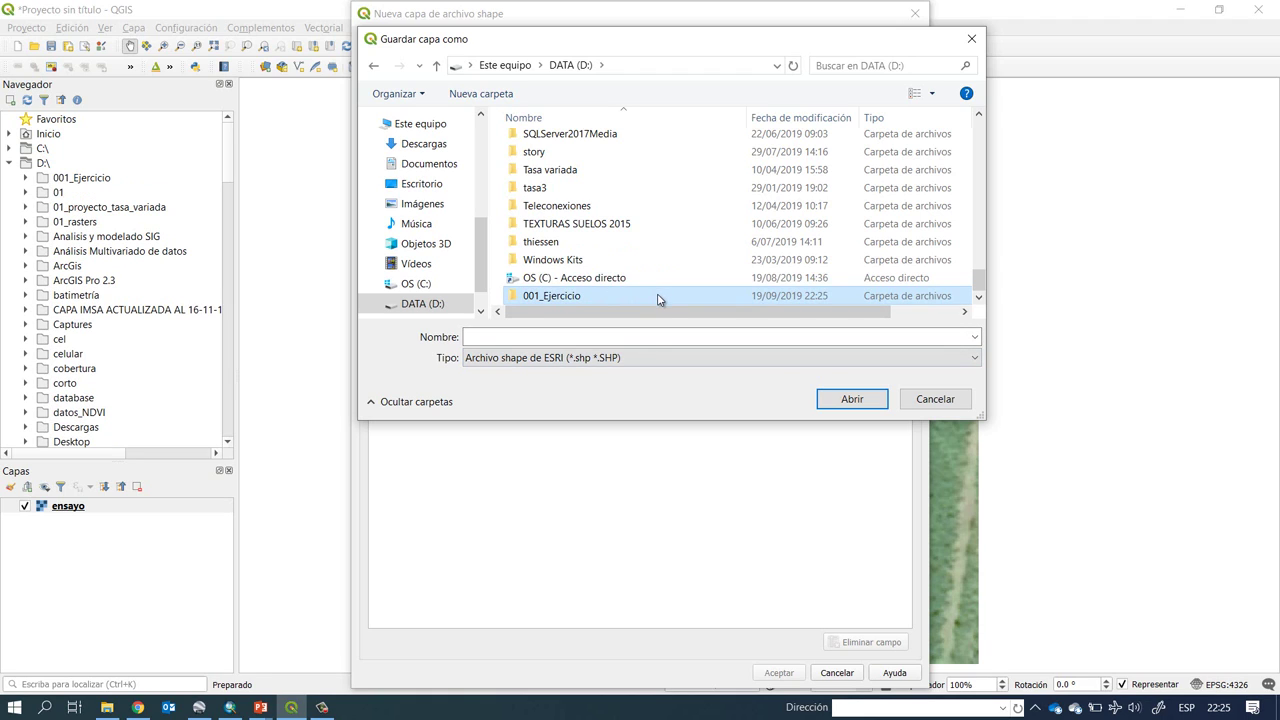
pyautogui.doubleClick(657, 296)
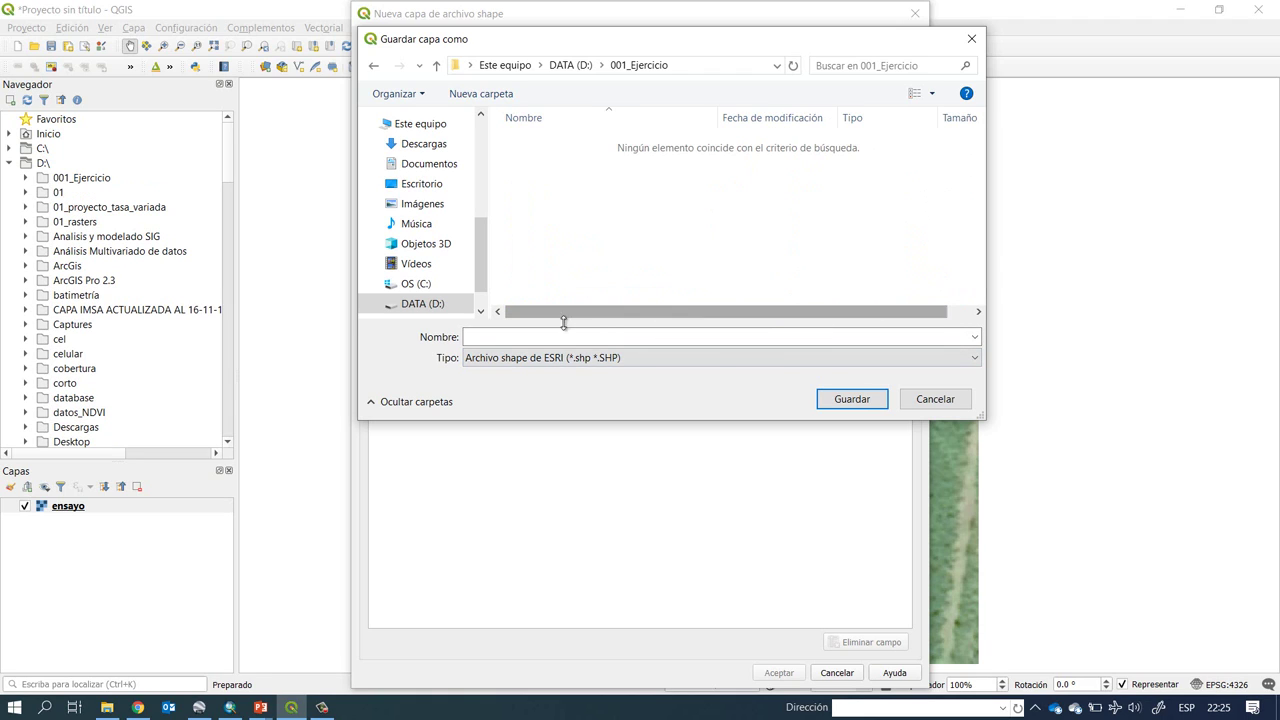
# - Name the new shapefile puntos and confirm the 001_Ejercicio folder as its save location
pyautogui.click(498, 337)
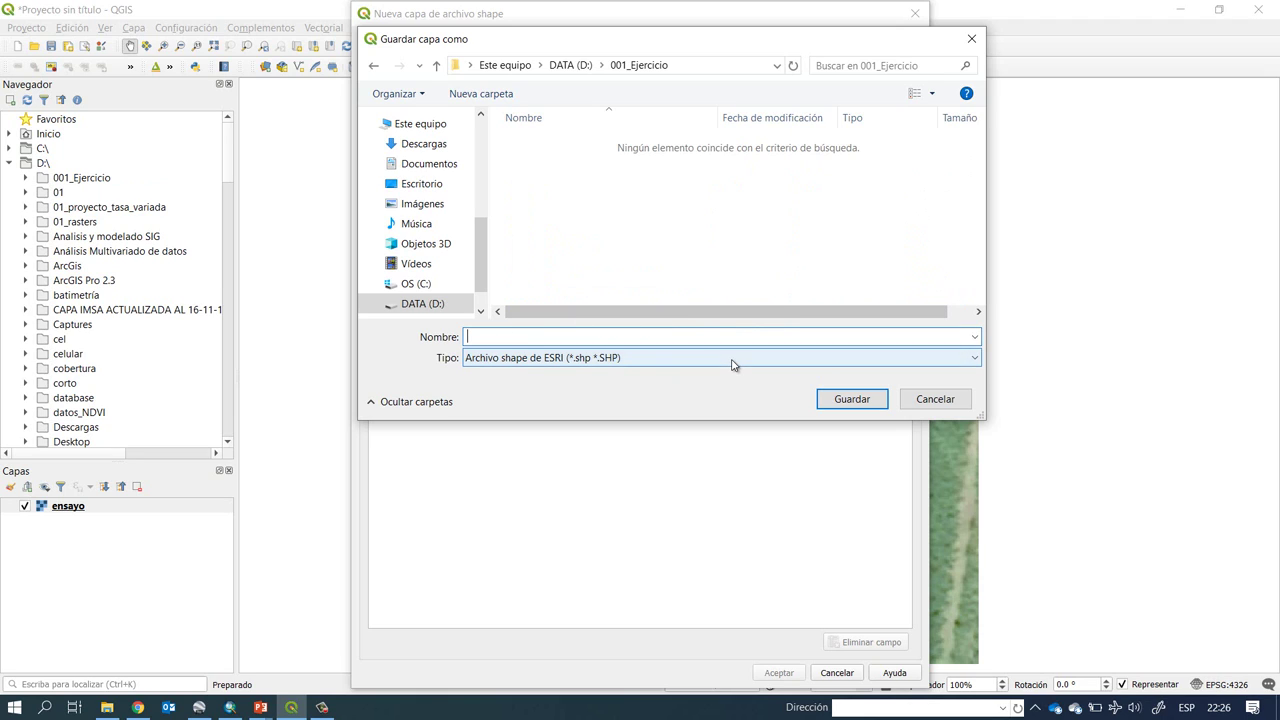
pyautogui.write('puntos')
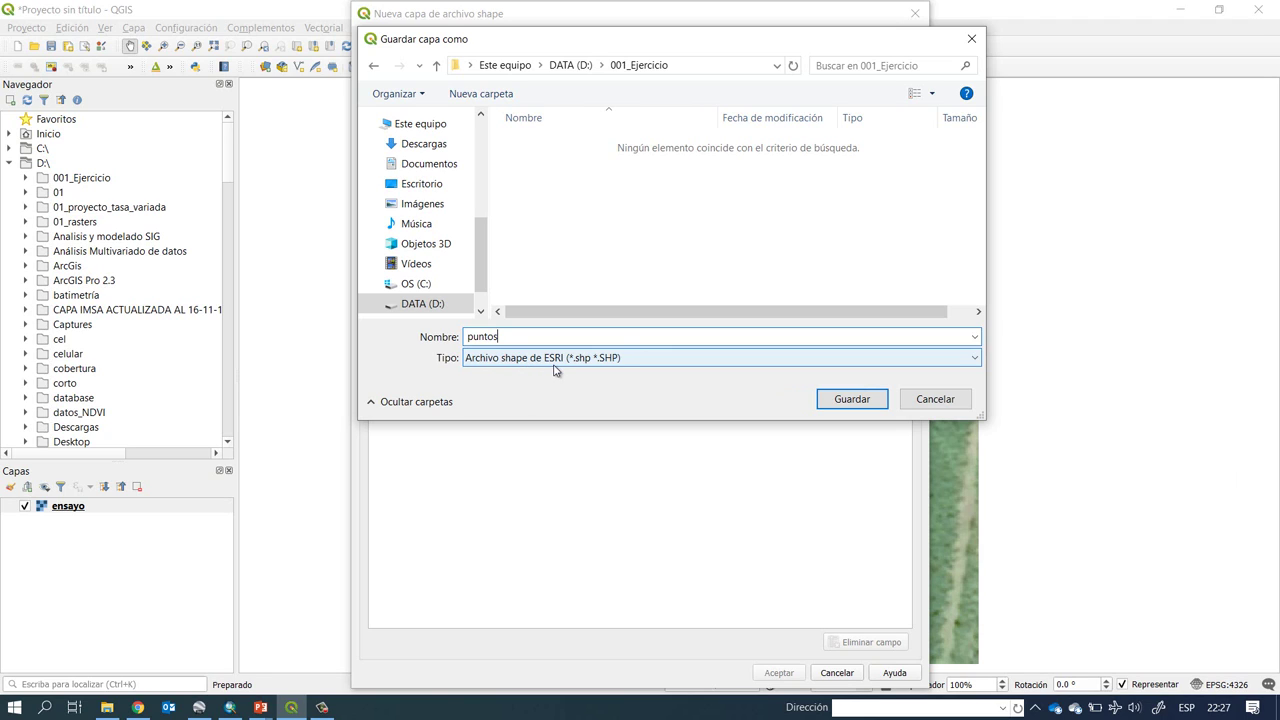
pyautogui.click(853, 404)
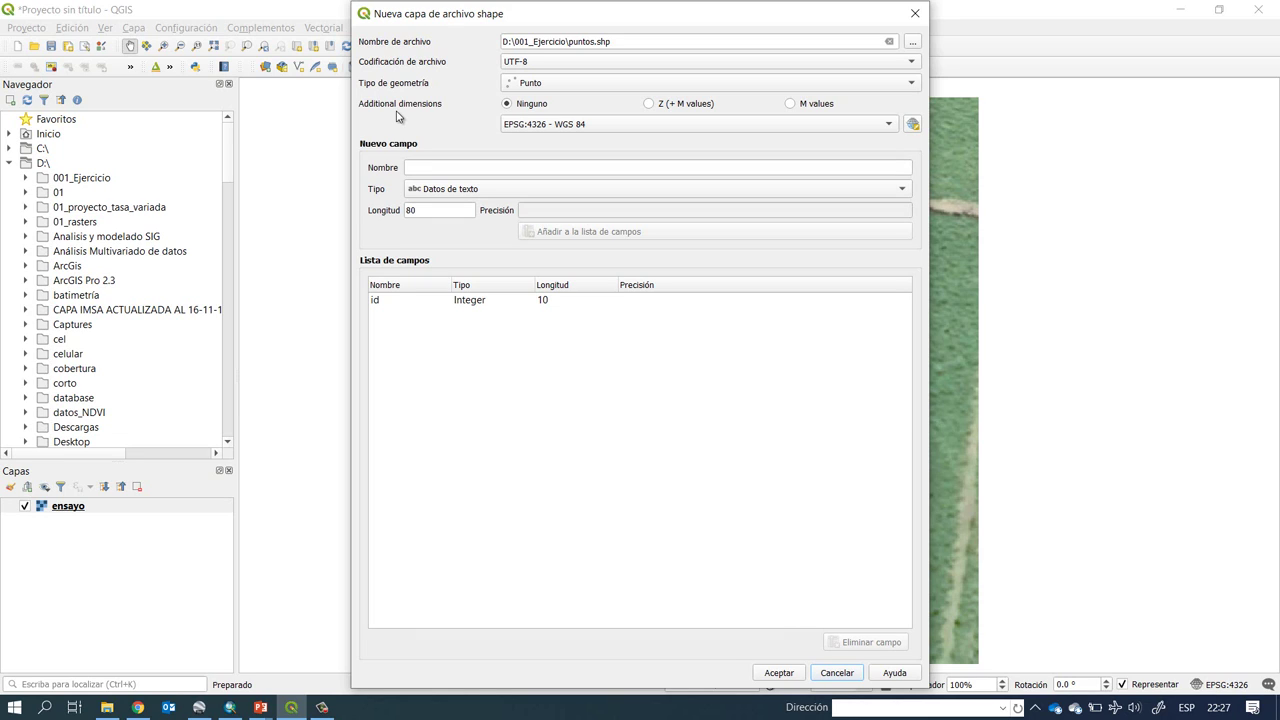
# - Set the layer's coordinate system to EPSG:32615 - WGS 84 / UTM zone 15N and create the point layer
pyautogui.click(889, 127)
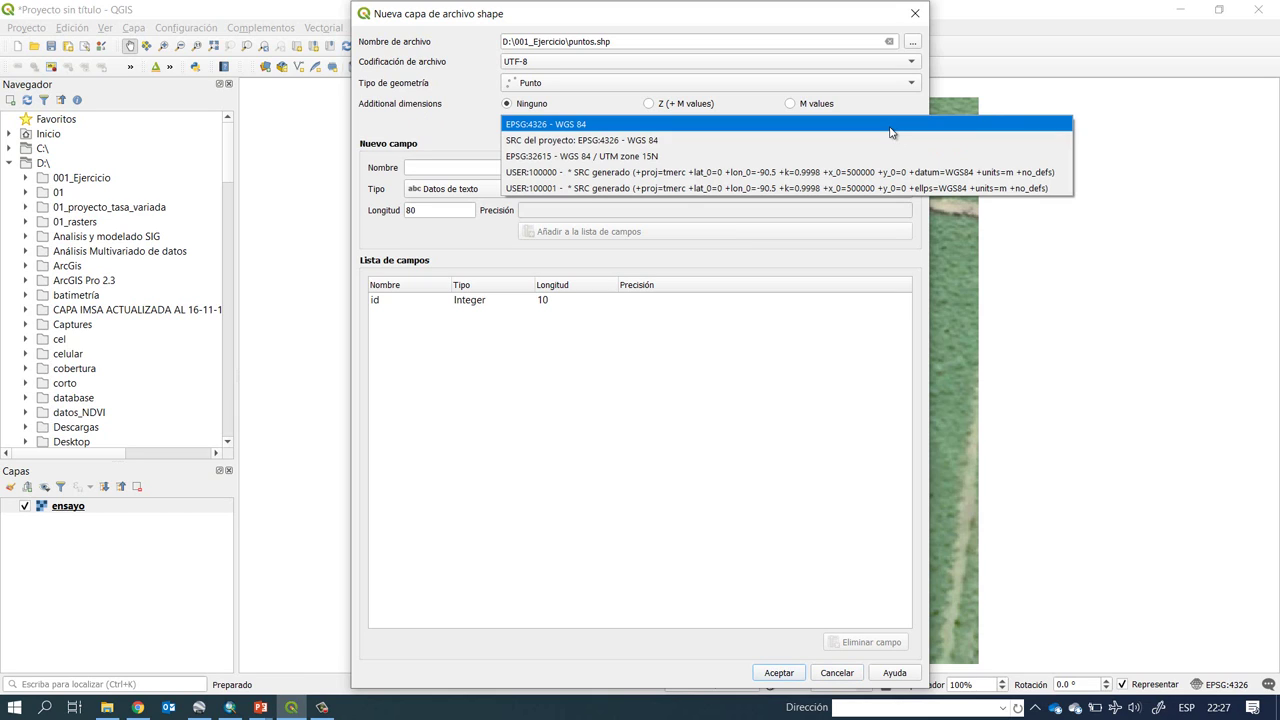
pyautogui.click(674, 157)
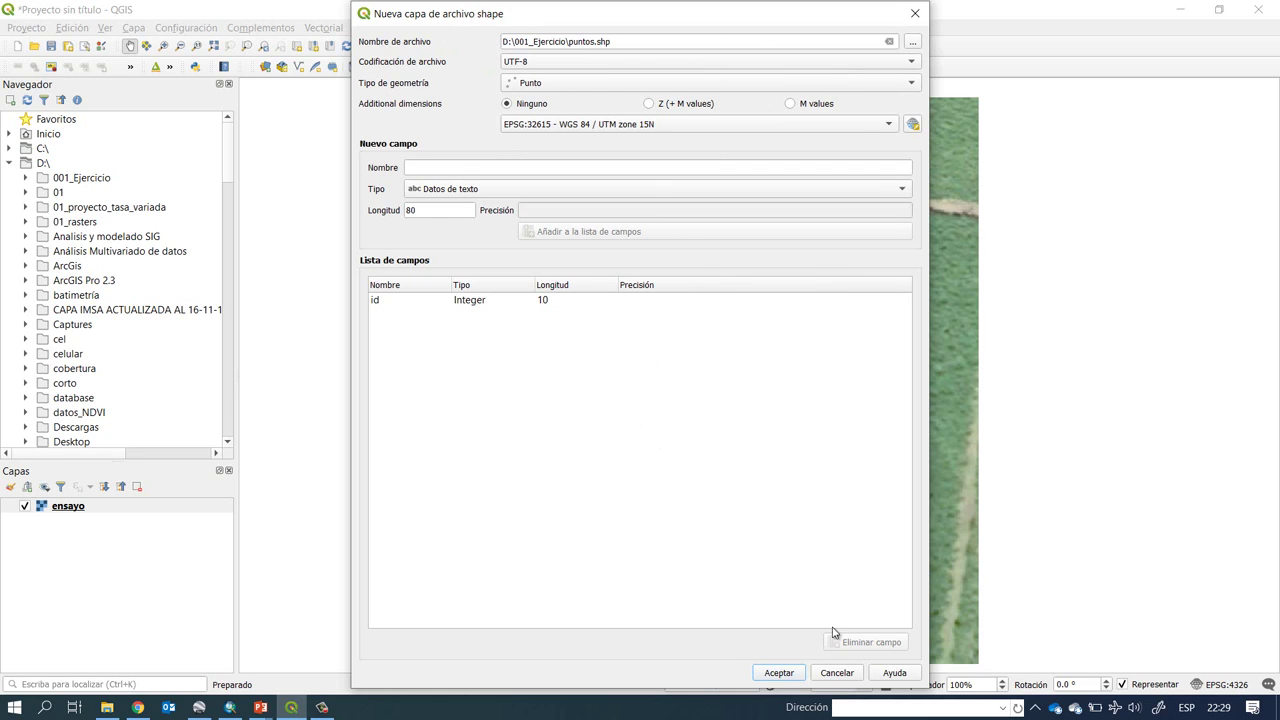
pyautogui.click(779, 673)
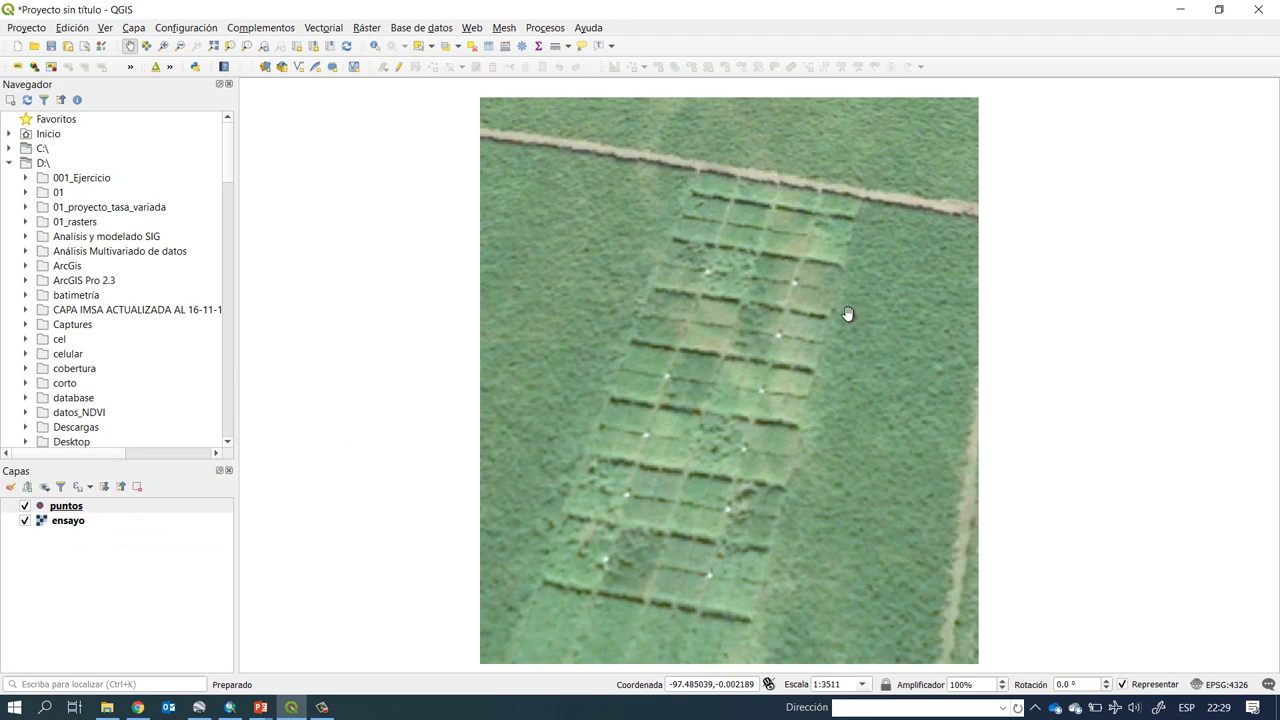
# - Select the puntos layer and turn on its editing mode
pyautogui.click(87, 514)
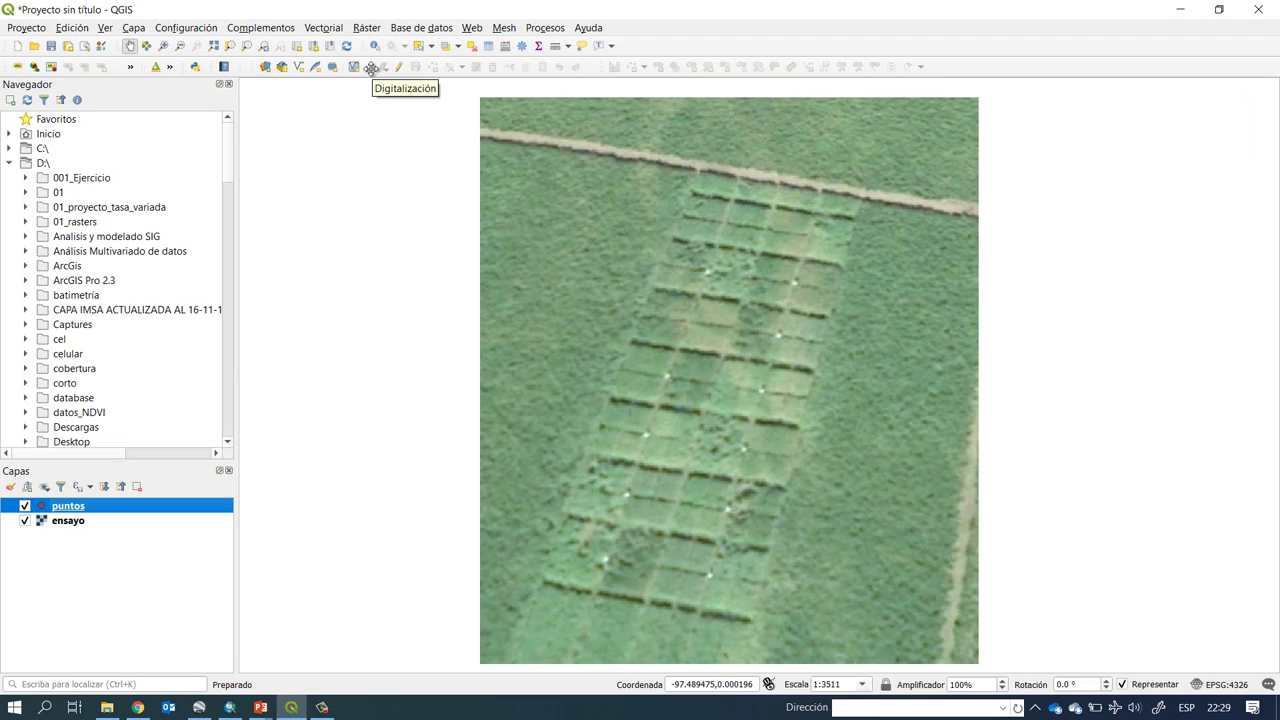
pyautogui.rightClick(673, 46)
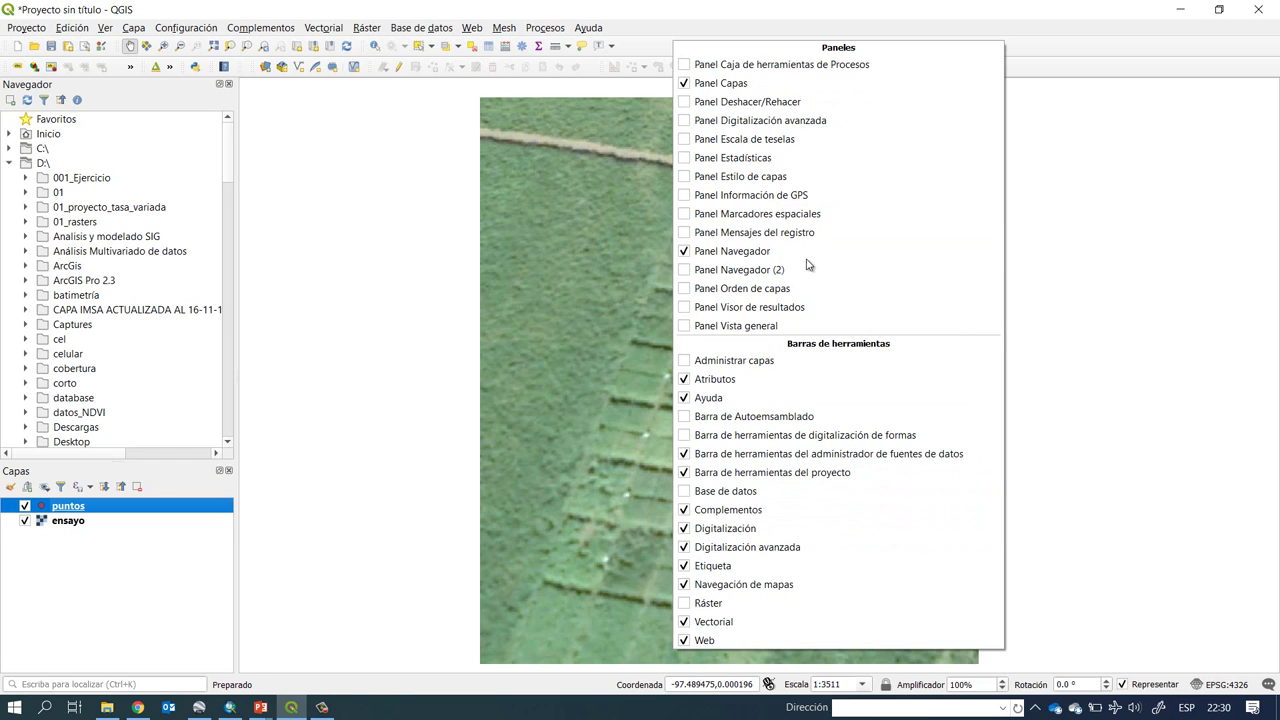
pyautogui.click(617, 380)
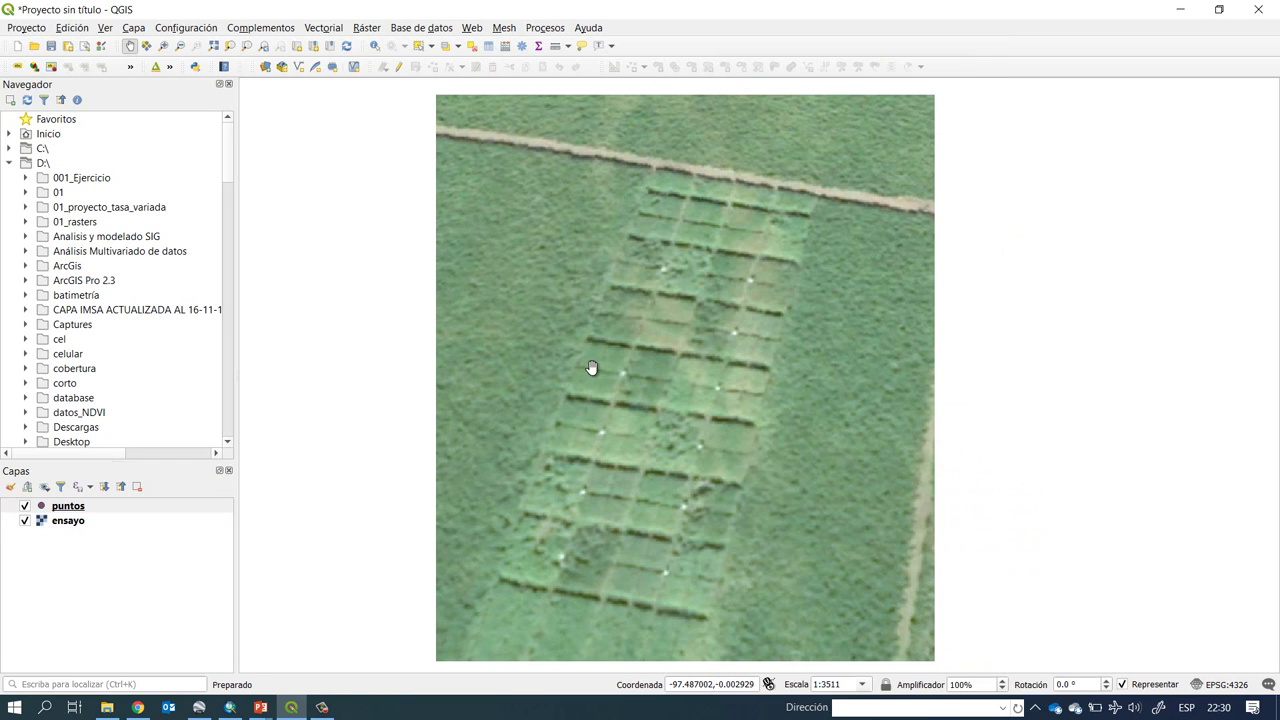
pyautogui.click(399, 67)
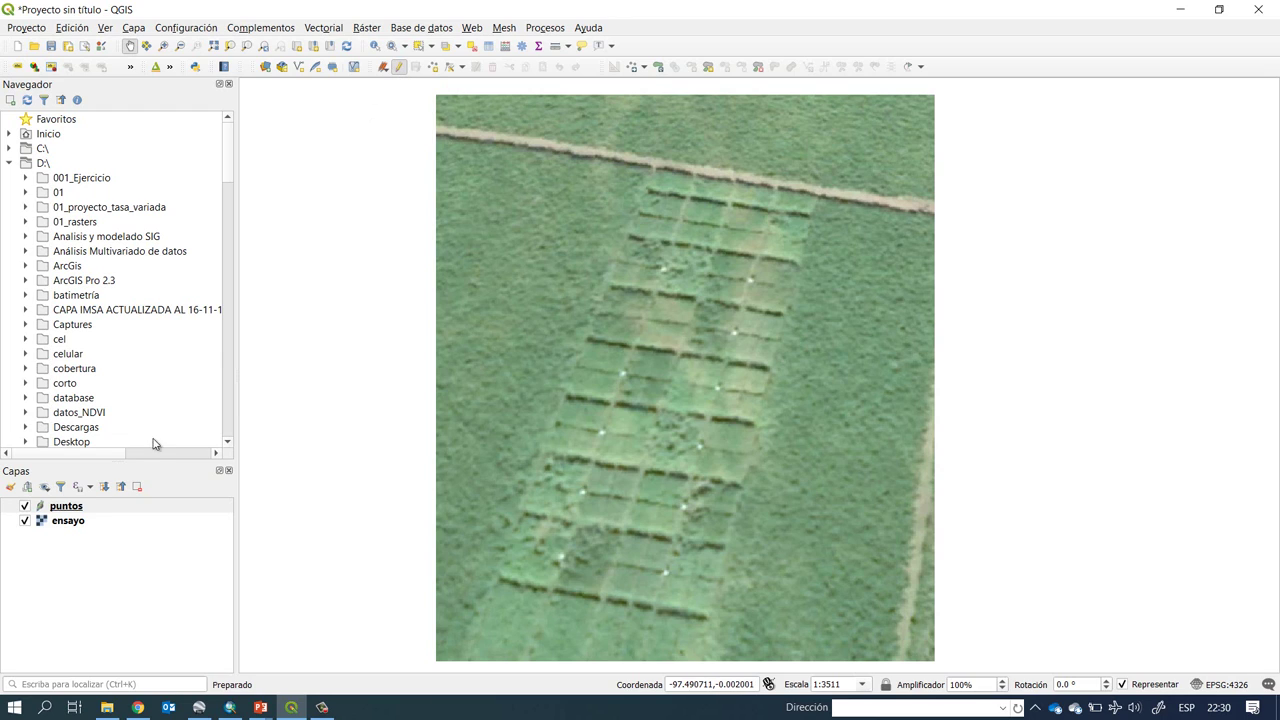
pyautogui.click(86, 513)
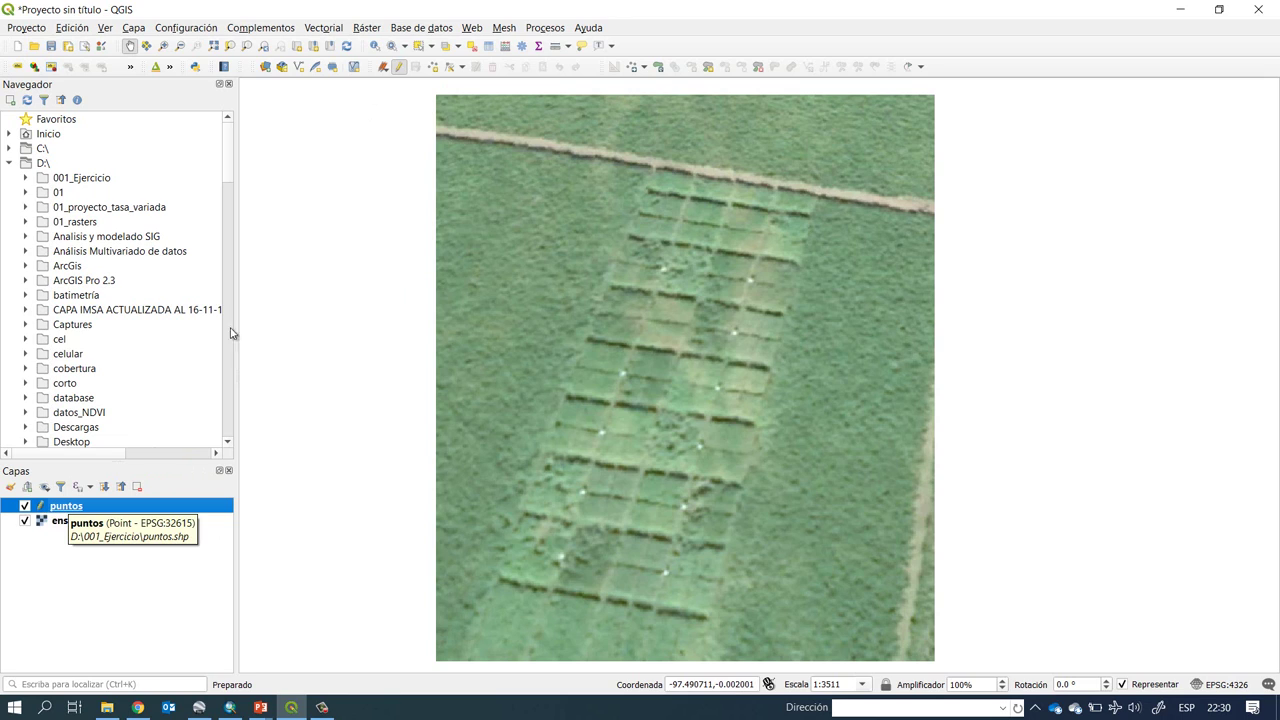
pyautogui.click(399, 67)
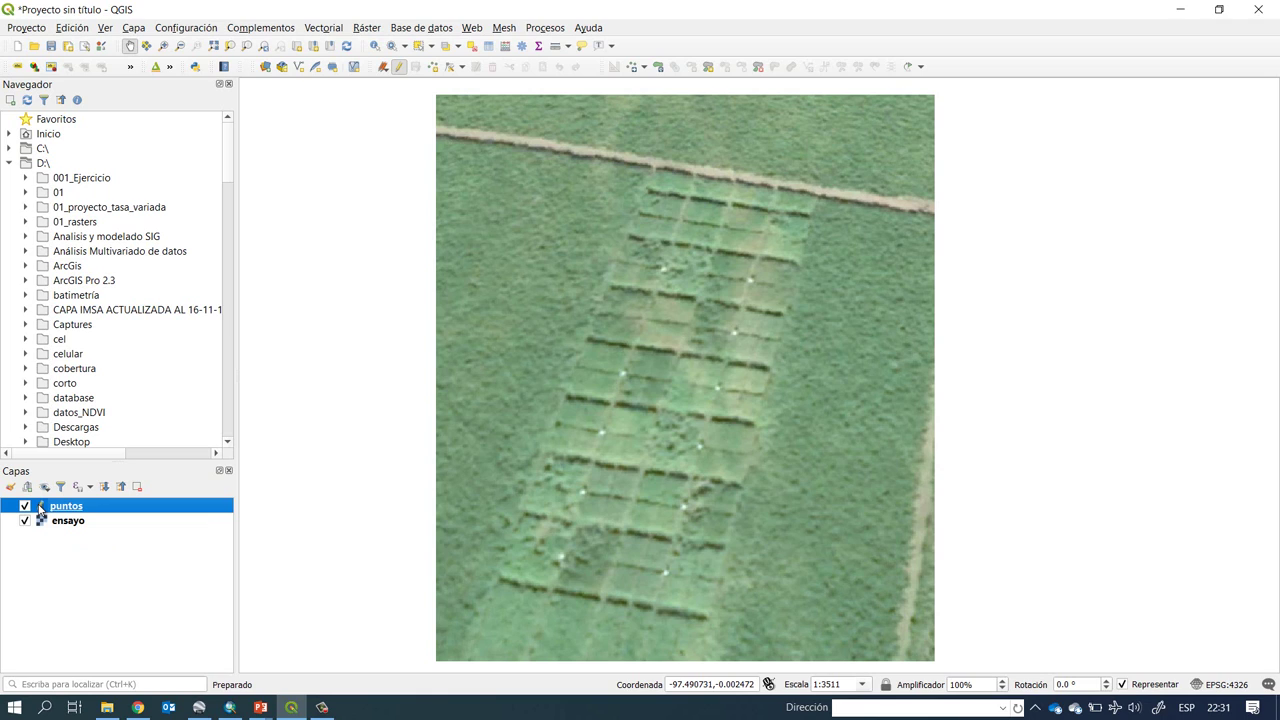
pyautogui.click(399, 68)
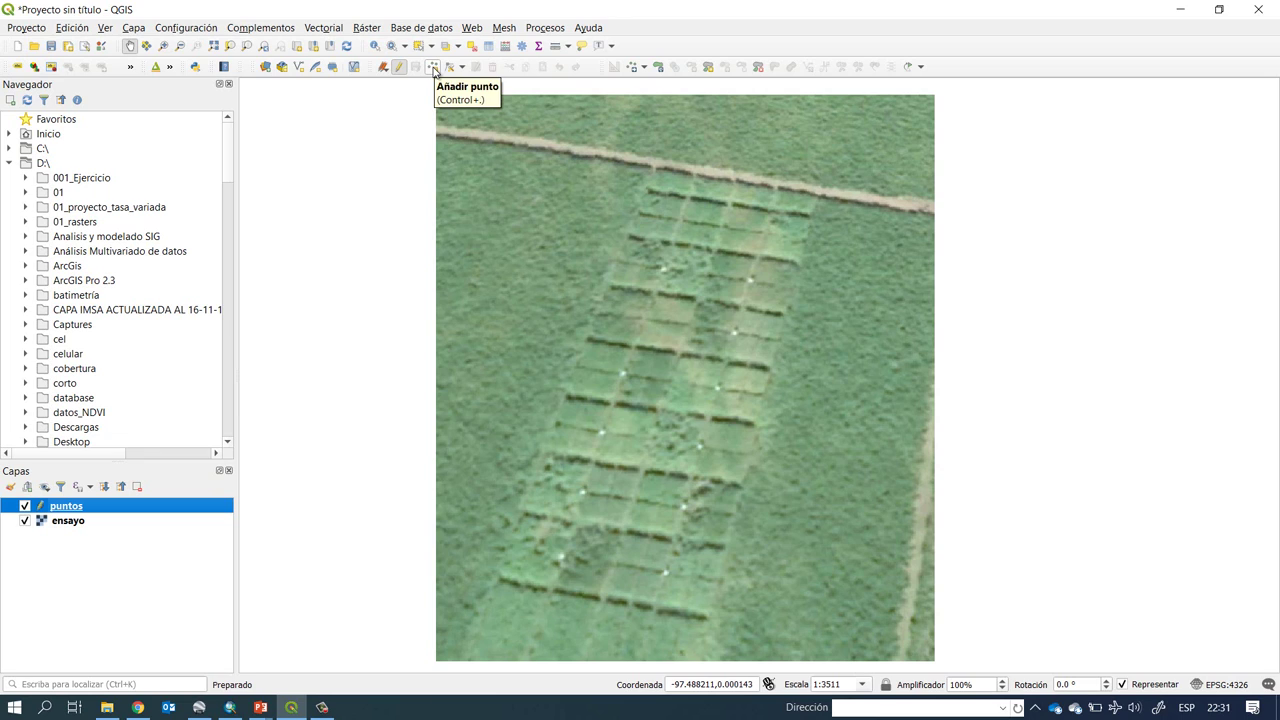
# - Add a point with id 1 in the plot at the lower-left corner of the field trial
pyautogui.click(433, 67)
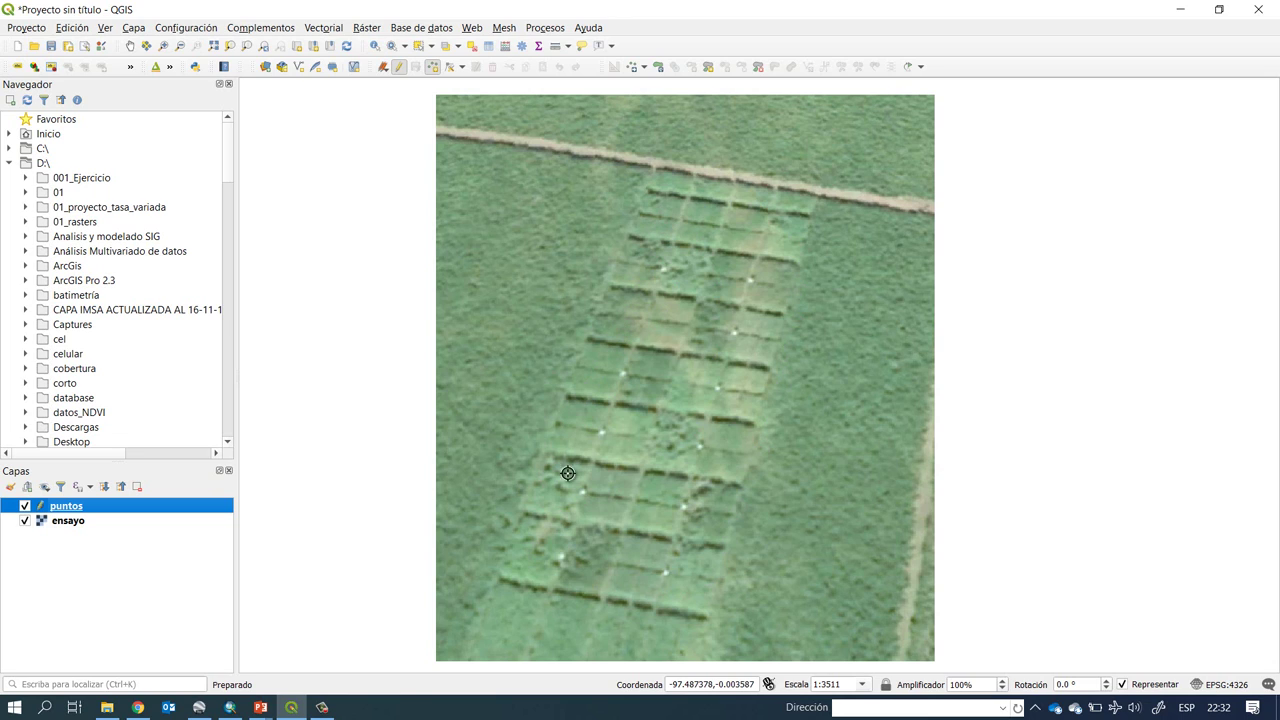
pyautogui.click(538, 549)
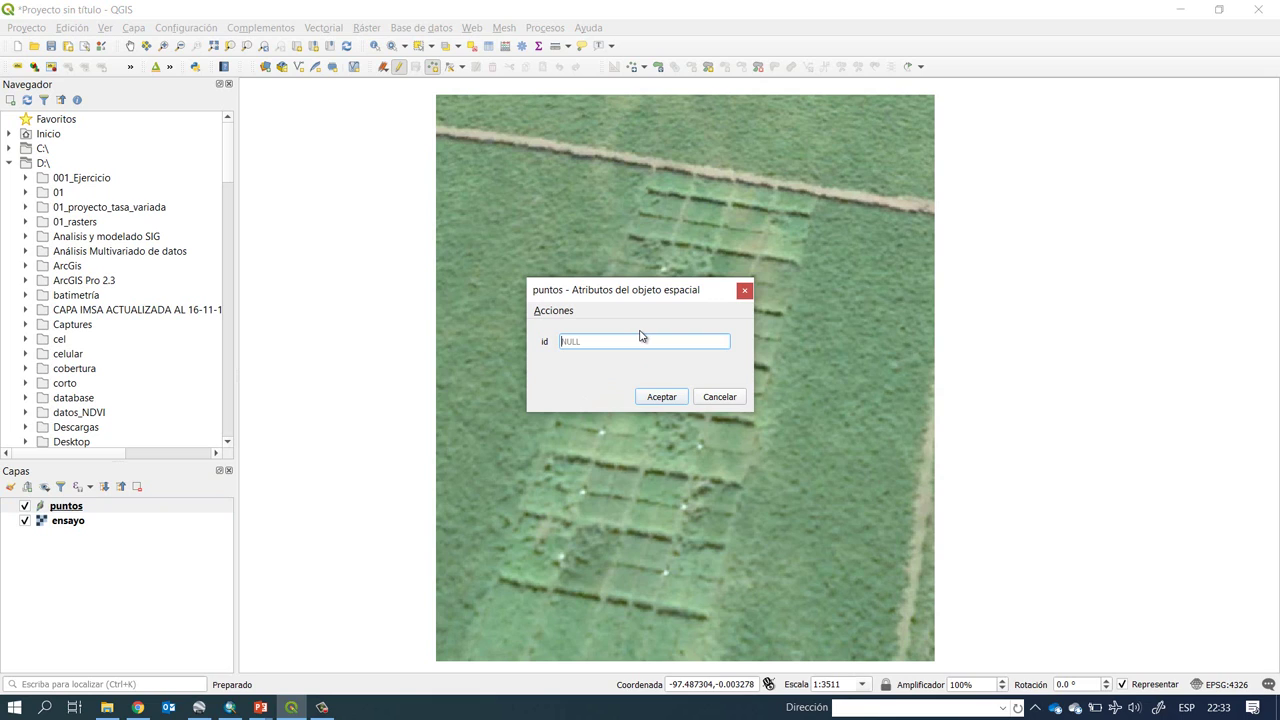
pyautogui.write('1')
pyautogui.click(665, 400)
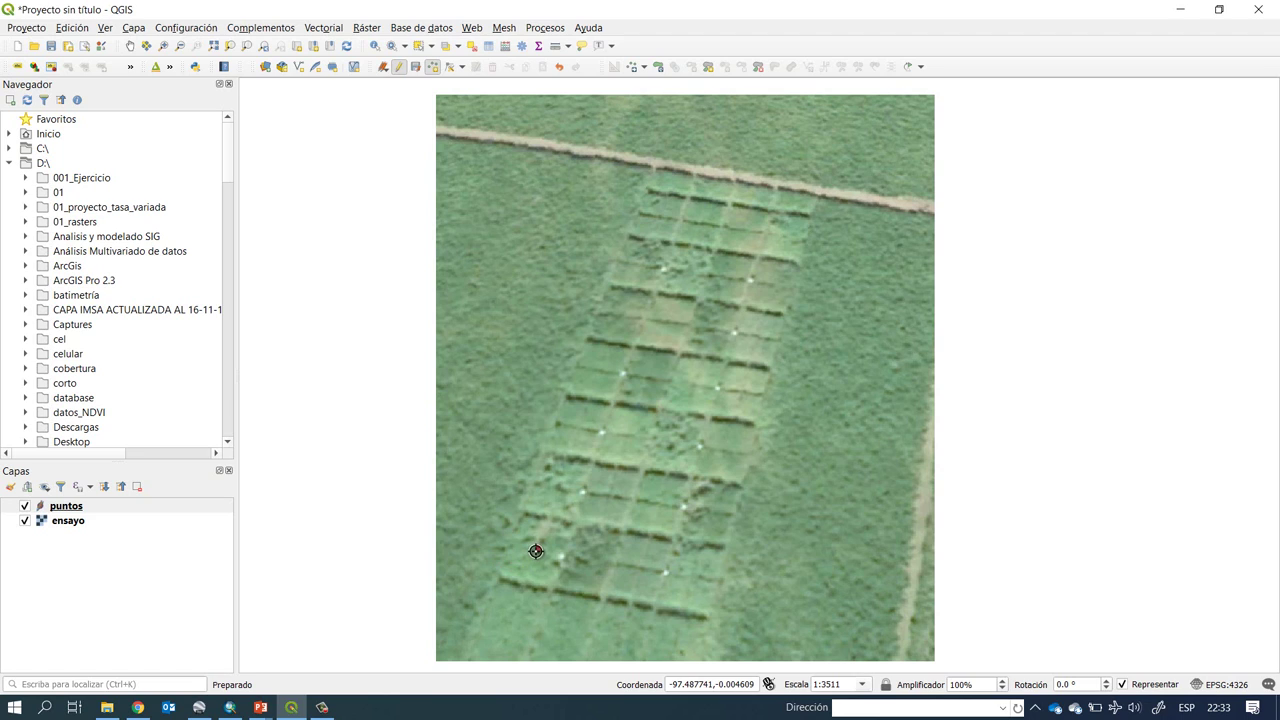
# - Add two more points going up the trial's left column of plots, with ids 2 and 3
pyautogui.click(559, 487)
pyautogui.write('1')
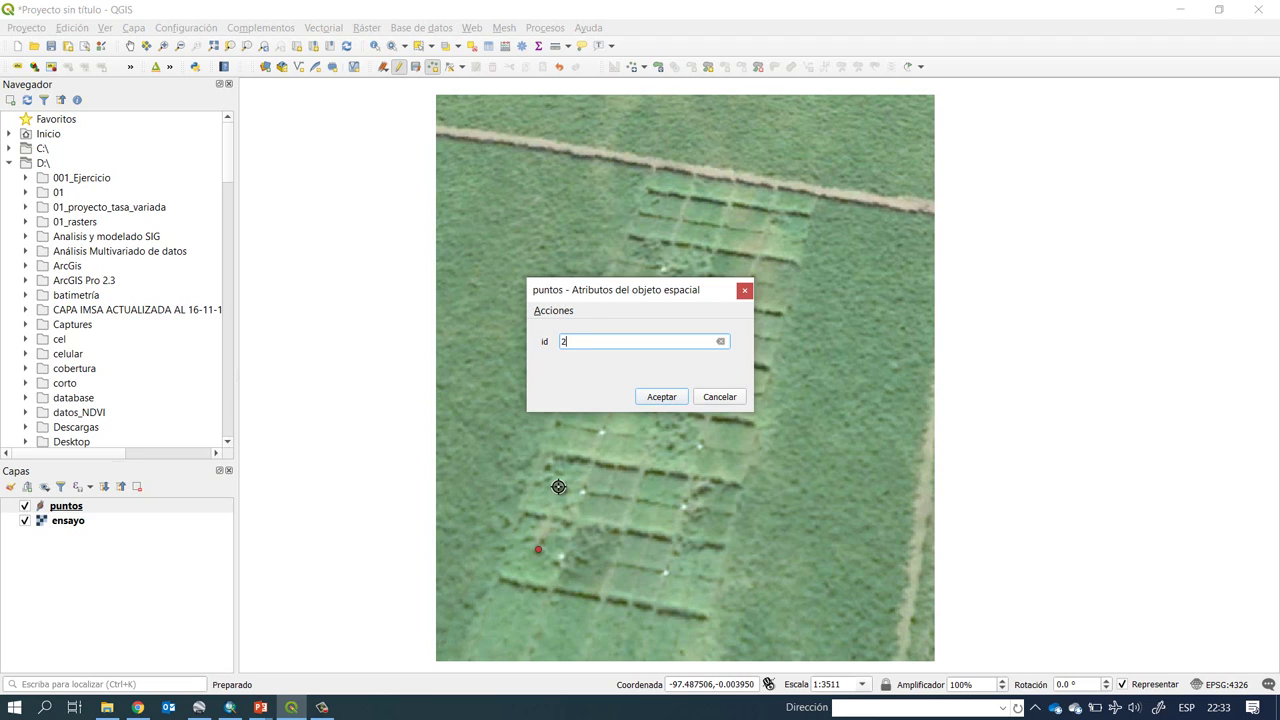
pyautogui.click(661, 397)
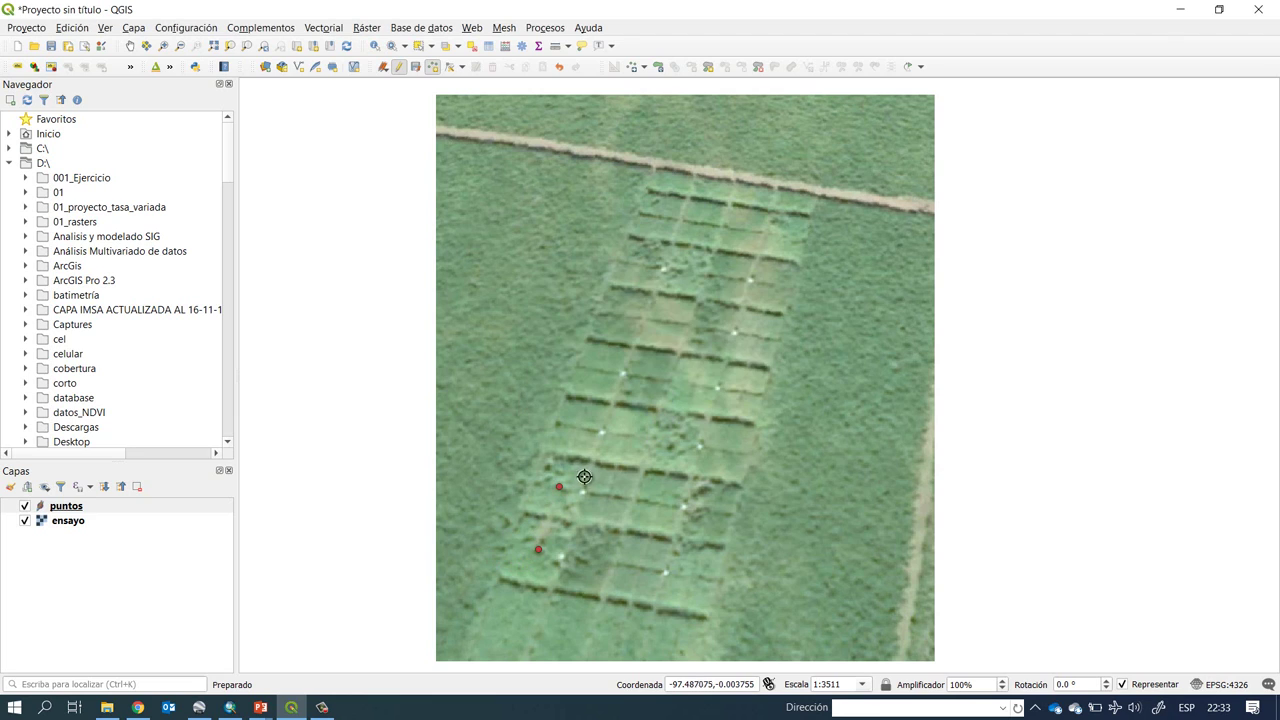
pyautogui.click(582, 423)
pyautogui.write('2')
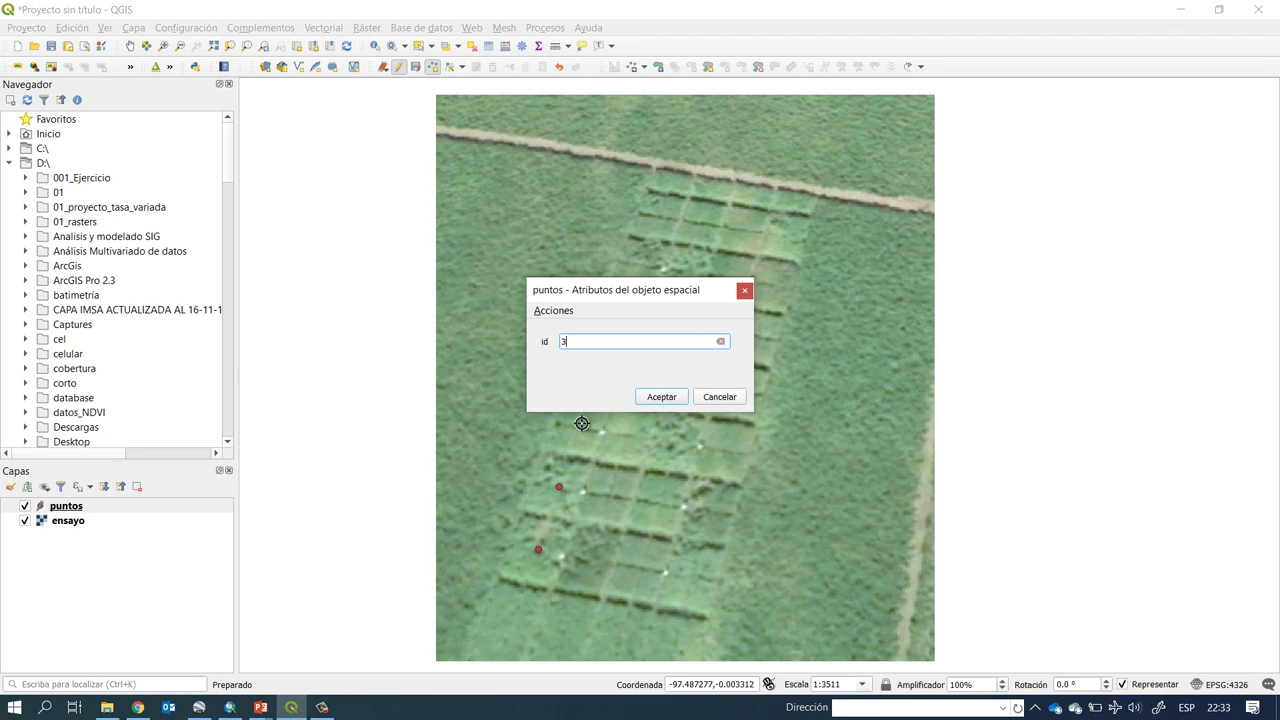
pyautogui.click(657, 397)
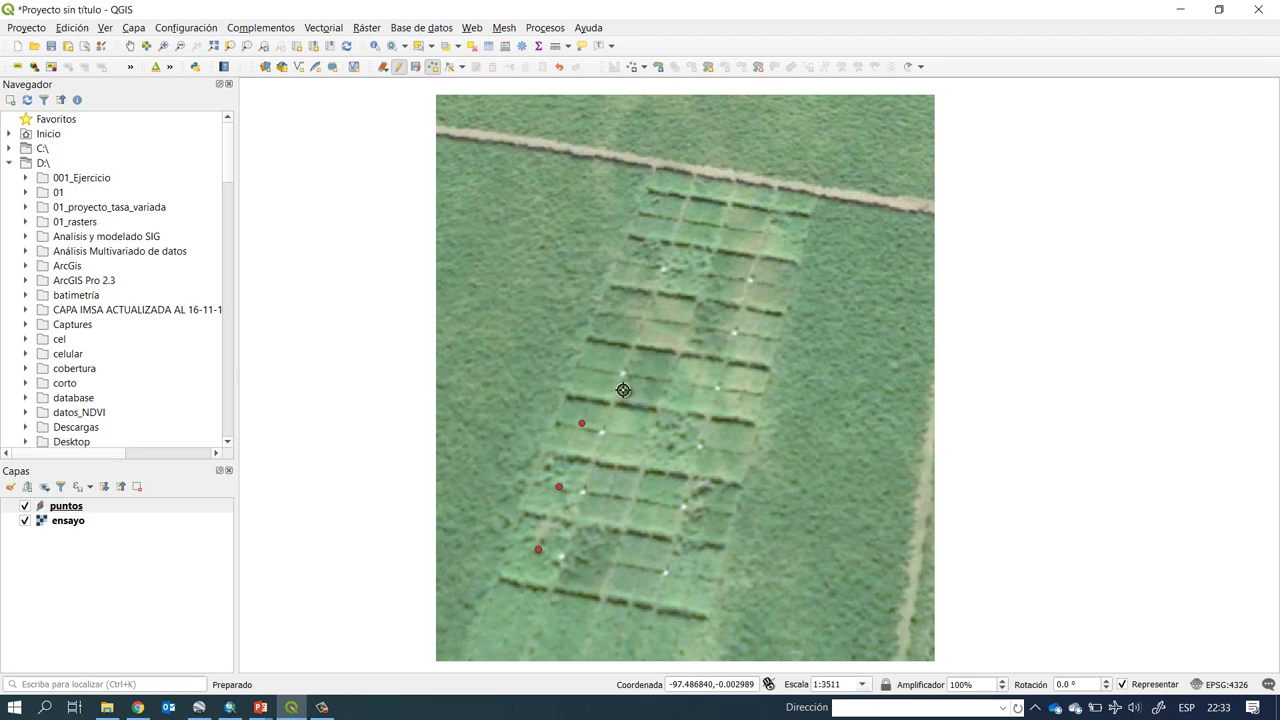
# - Add a fourth point in the left column, above the point with id 3, and fill in its id
pyautogui.click(605, 365)
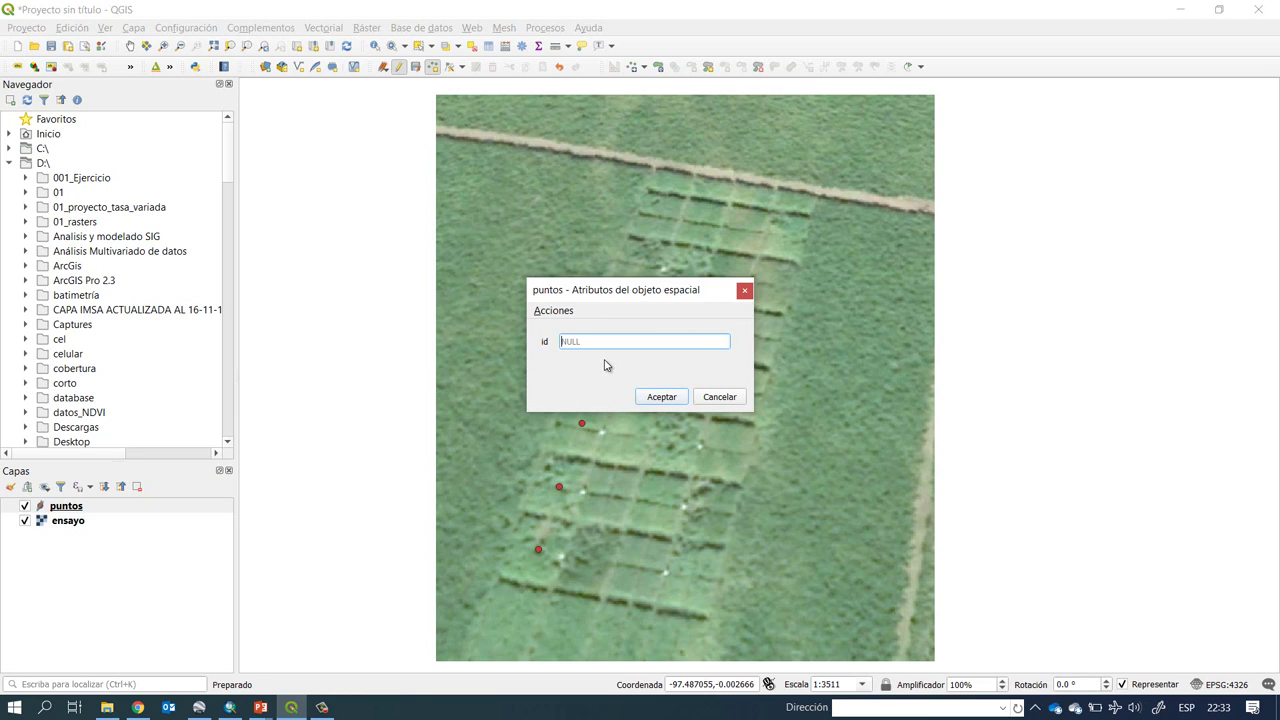
pyautogui.write('3')
pyautogui.click(668, 398)
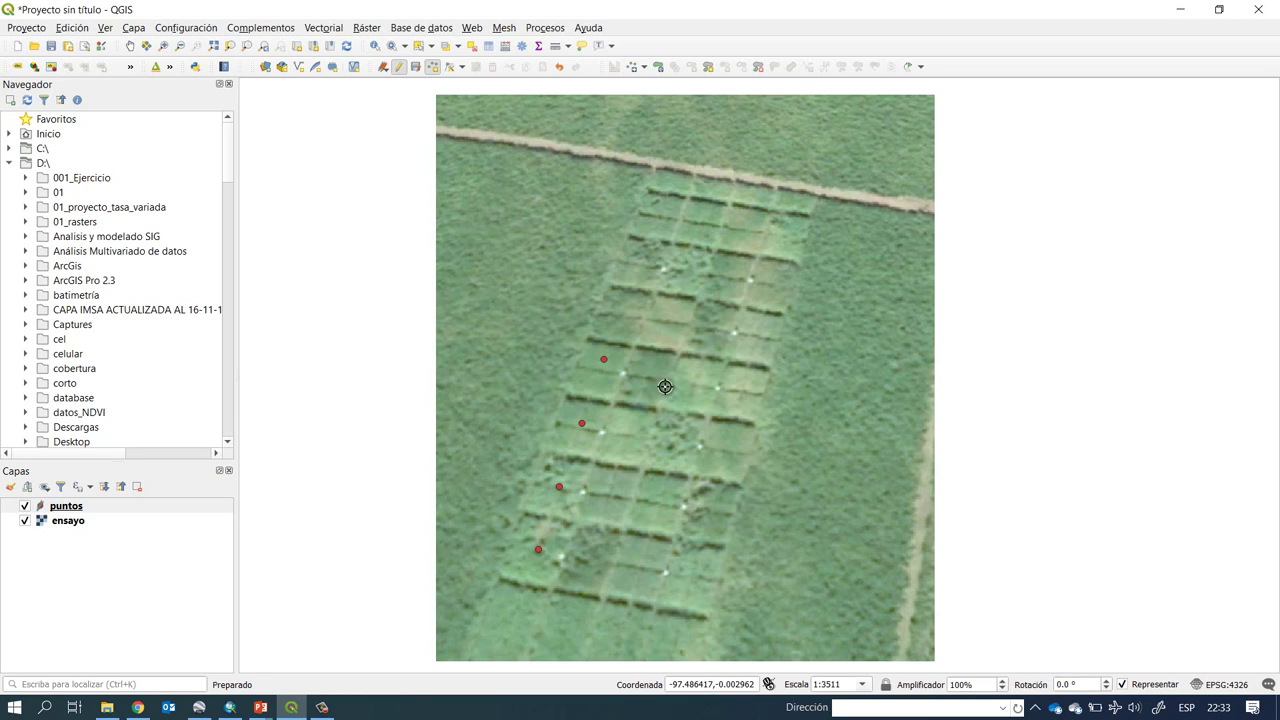
# - Add three more points going up the trial's left column to its uppermost plot, with ids 5, 6 and 7
pyautogui.click(623, 310)
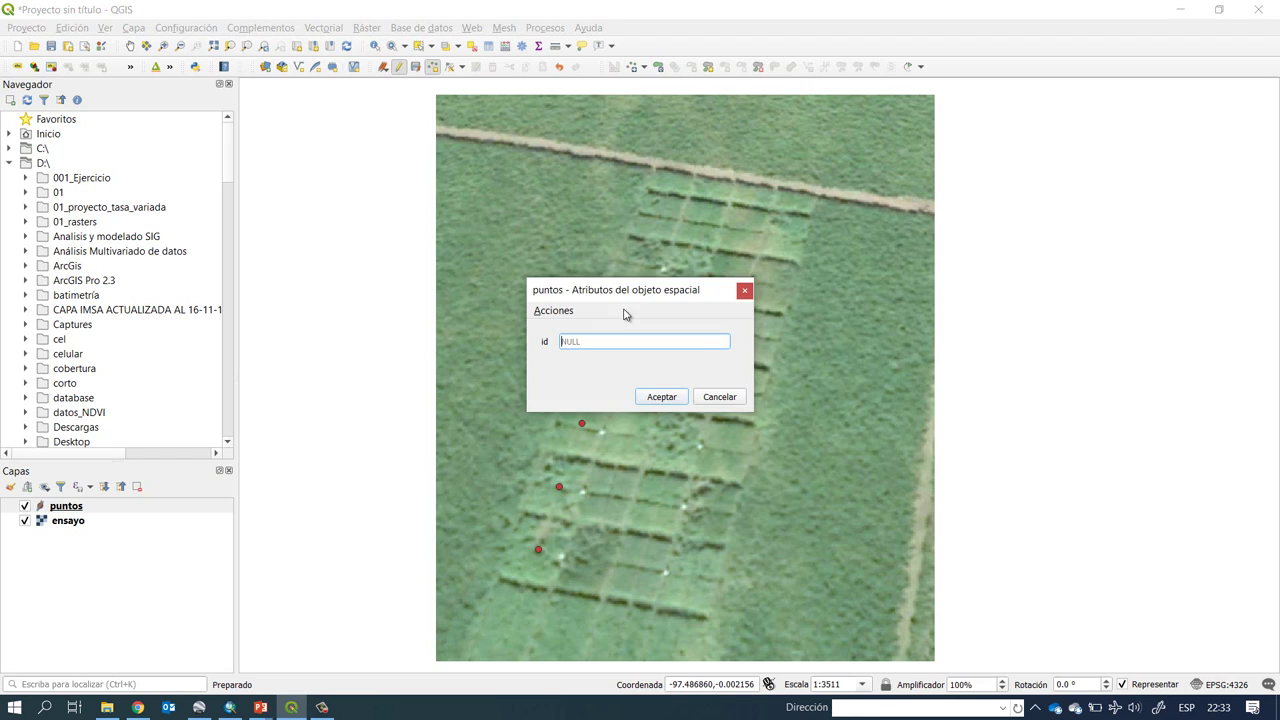
pyautogui.write('5')
pyautogui.click(668, 399)
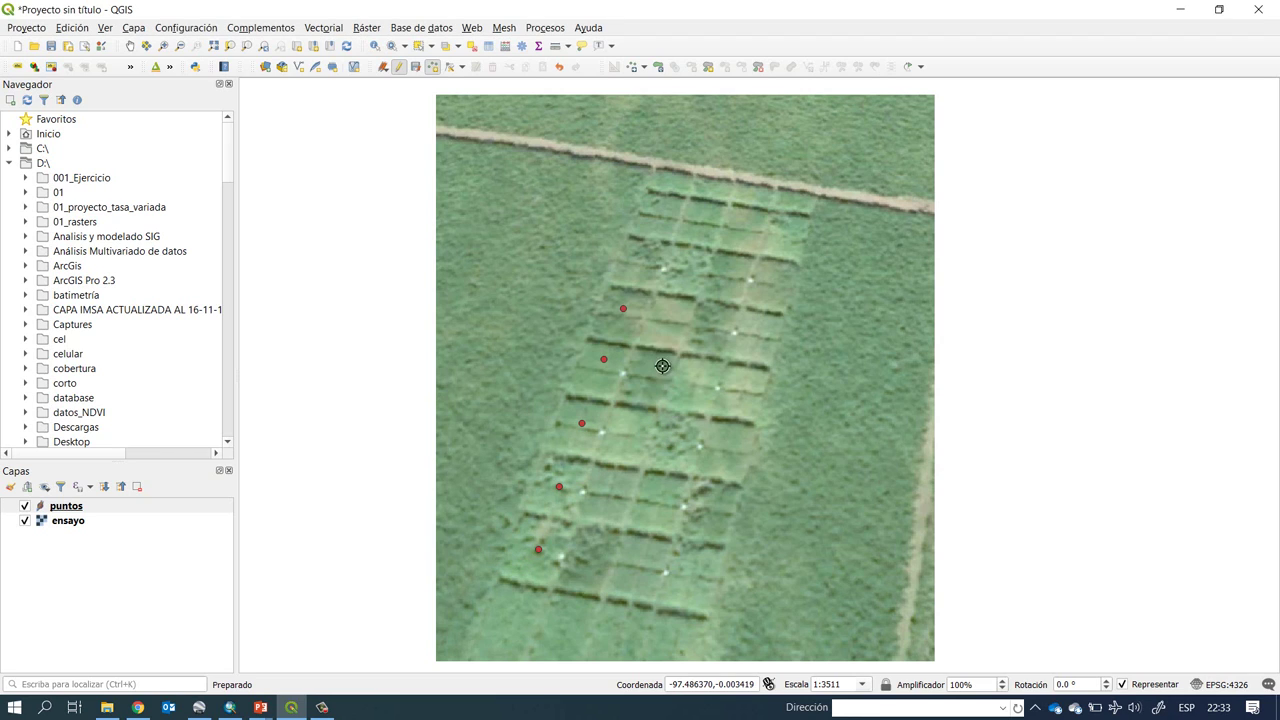
pyautogui.click(642, 258)
pyautogui.write('6')
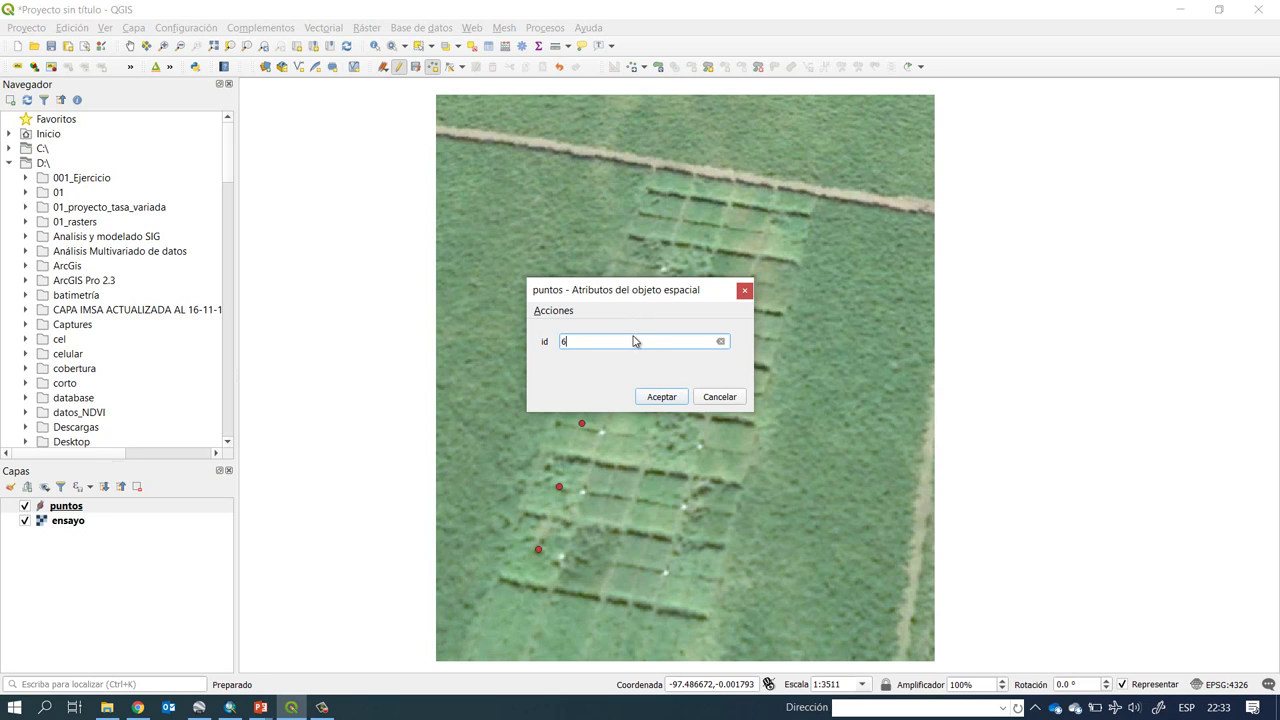
pyautogui.click(662, 397)
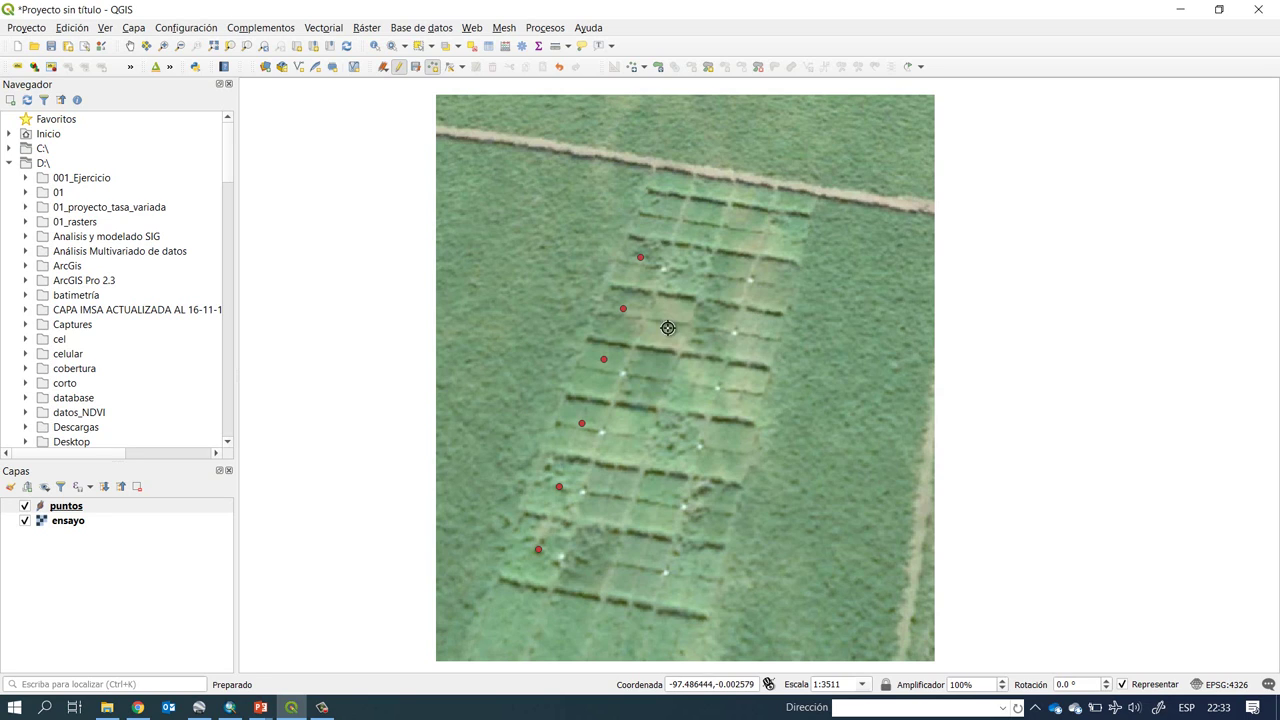
pyautogui.click(661, 209)
pyautogui.write('7')
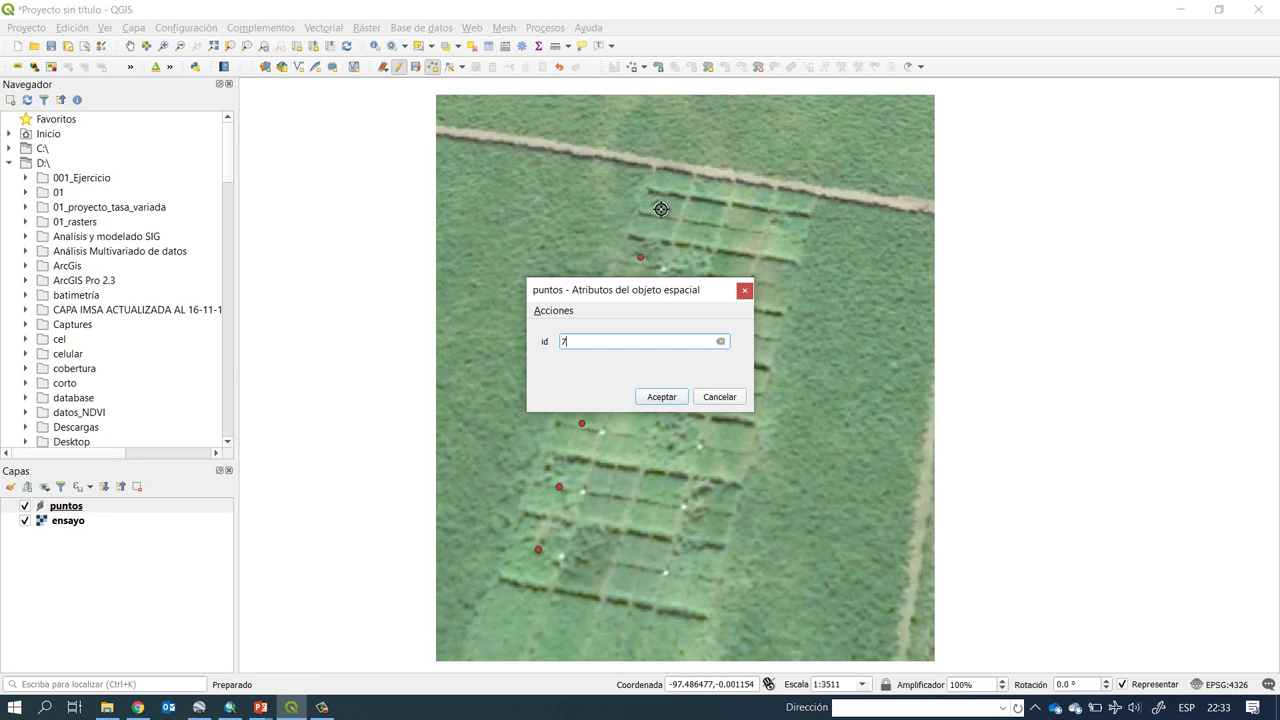
pyautogui.click(661, 396)
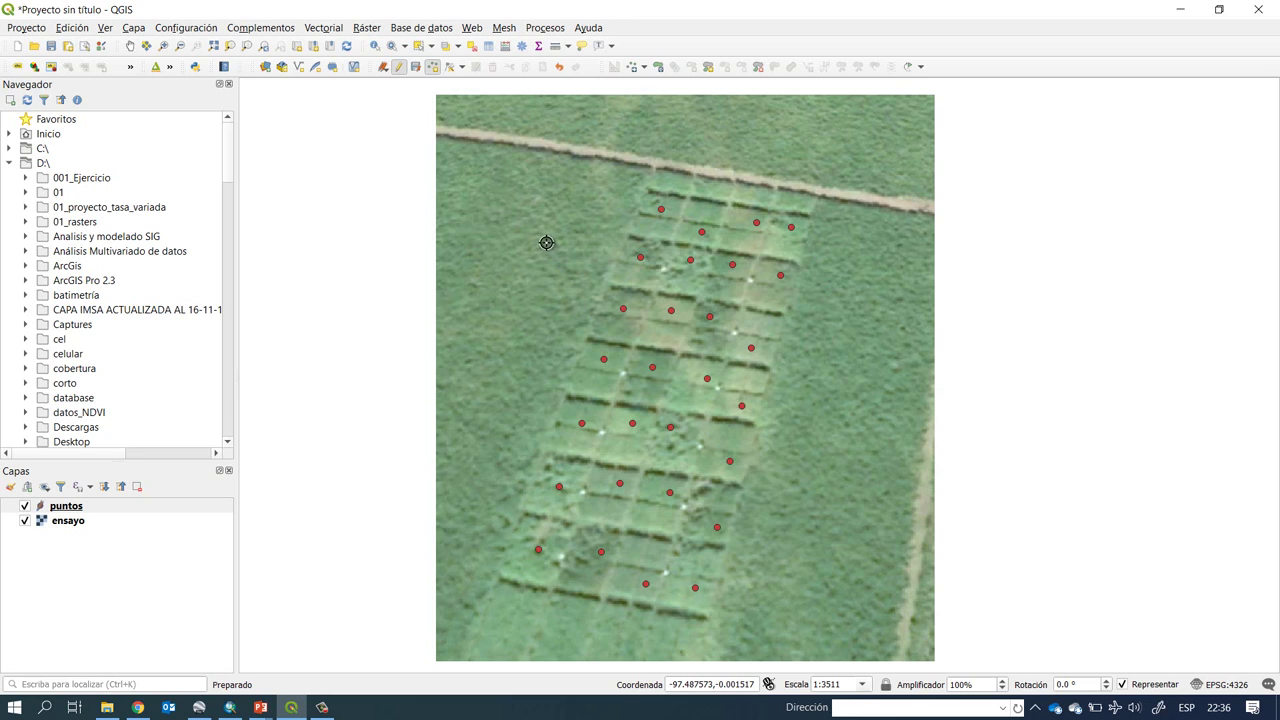
# - Stop editing the puntos layer, saving its changes, and open its attribute table to review the ids
pyautogui.click(399, 67)
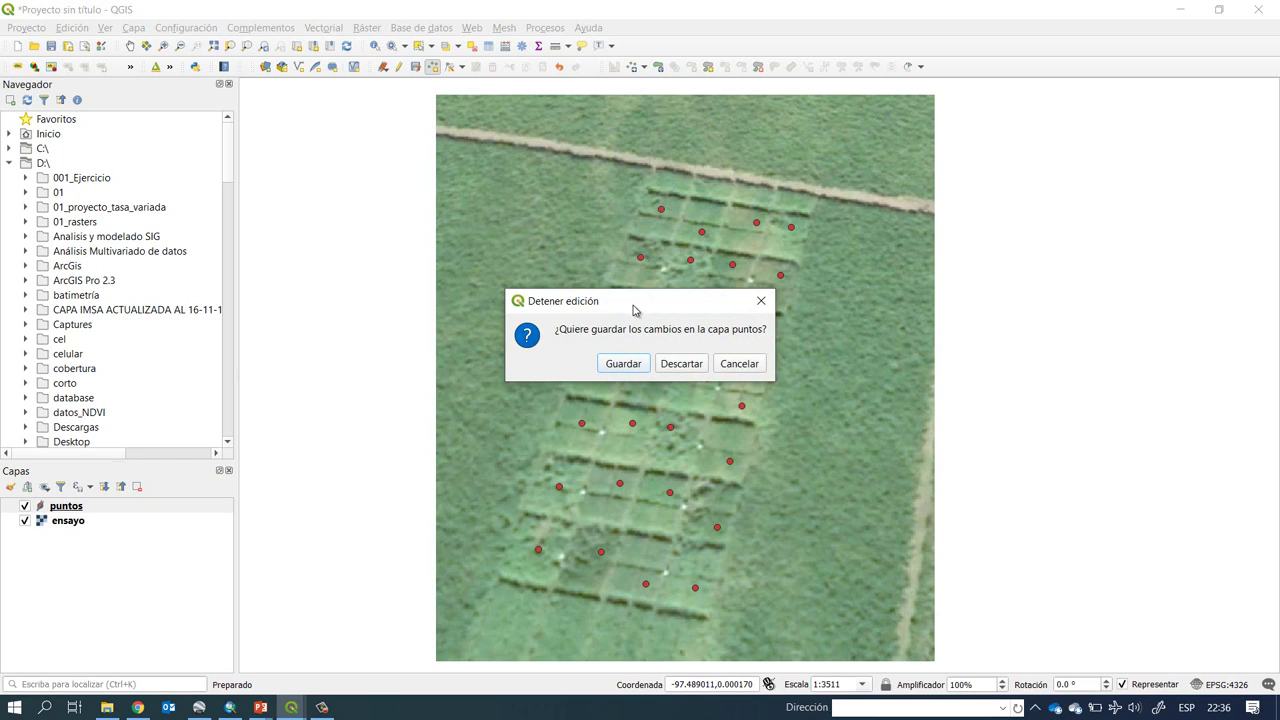
pyautogui.click(622, 366)
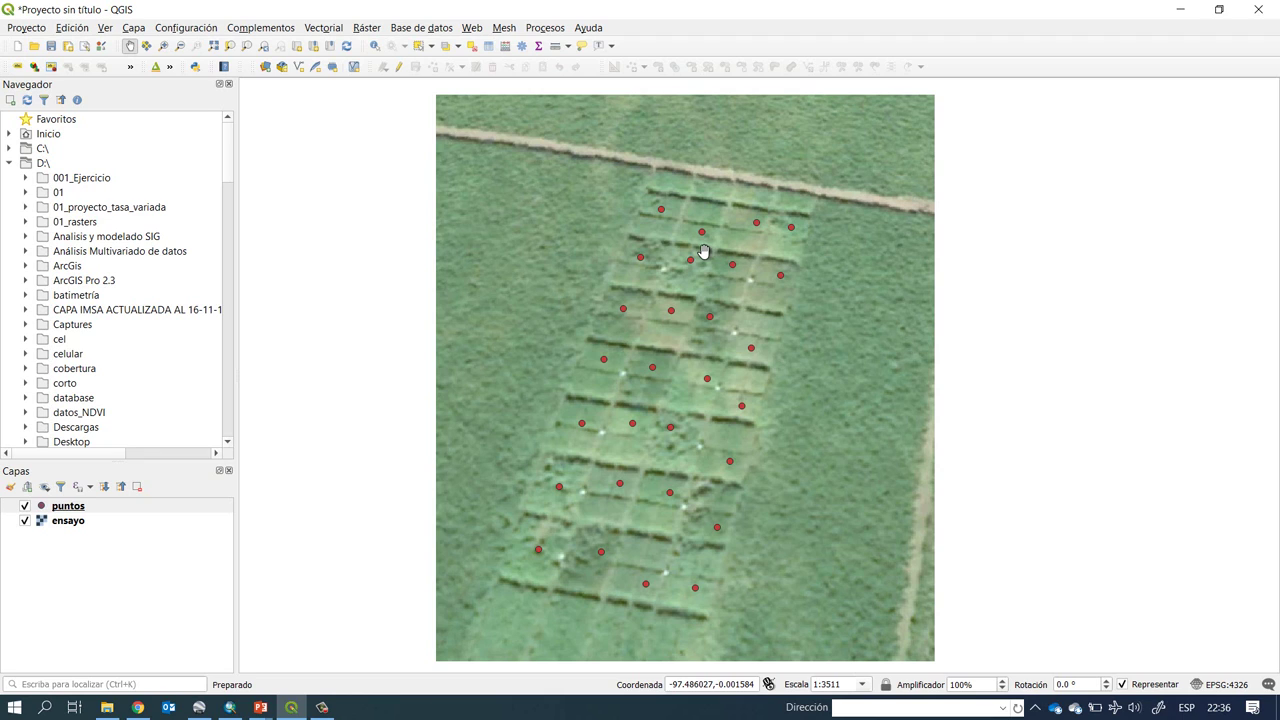
pyautogui.rightClick(76, 510)
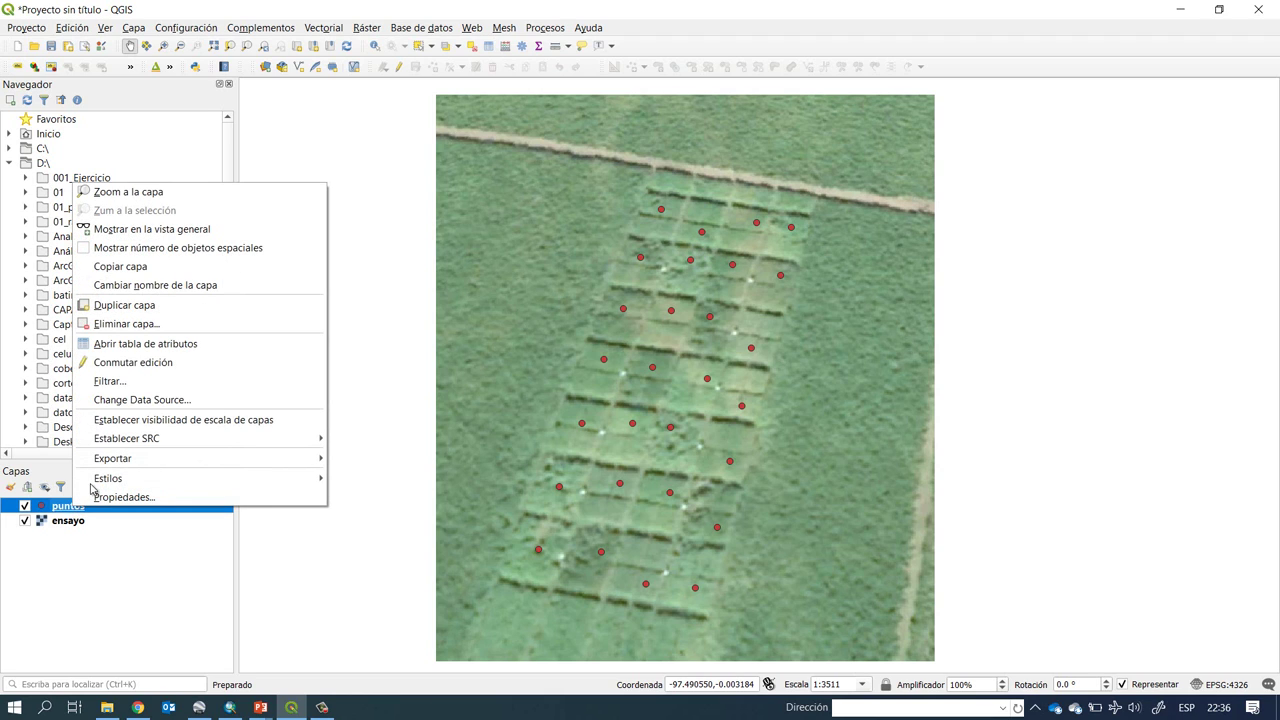
pyautogui.click(172, 348)
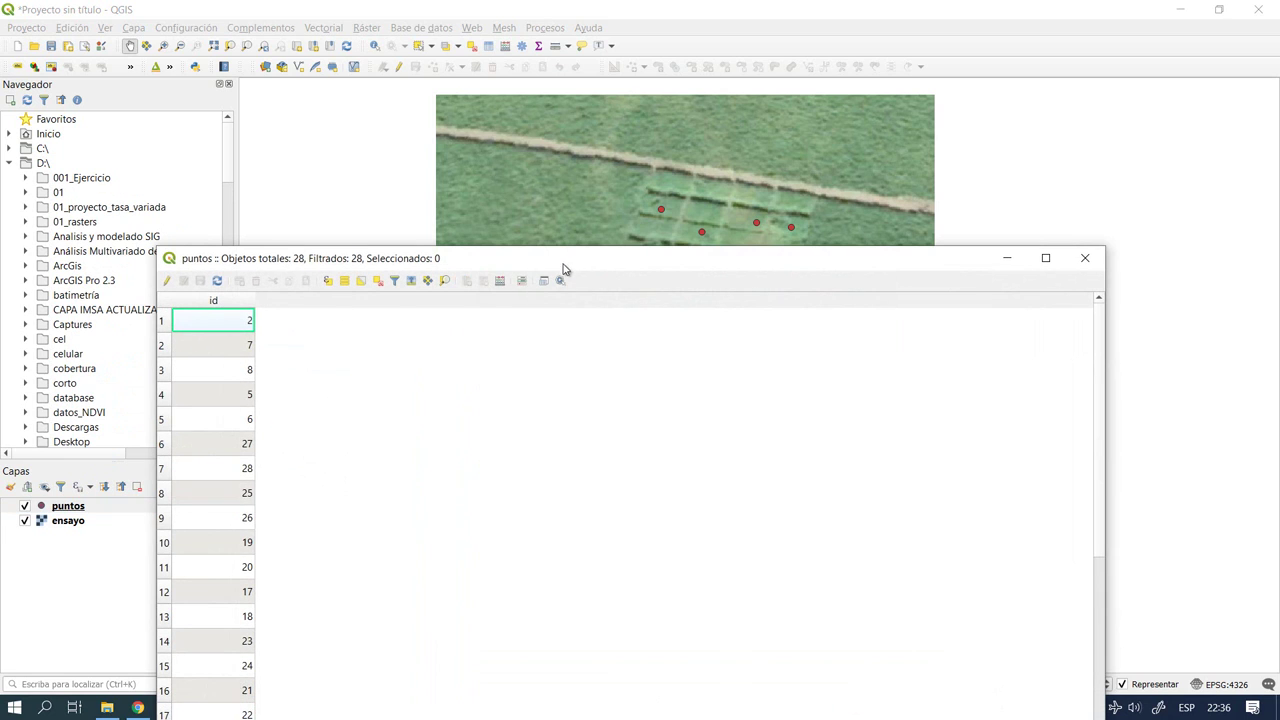
pyautogui.moveTo(572, 262); pyautogui.dragTo(603, 139)
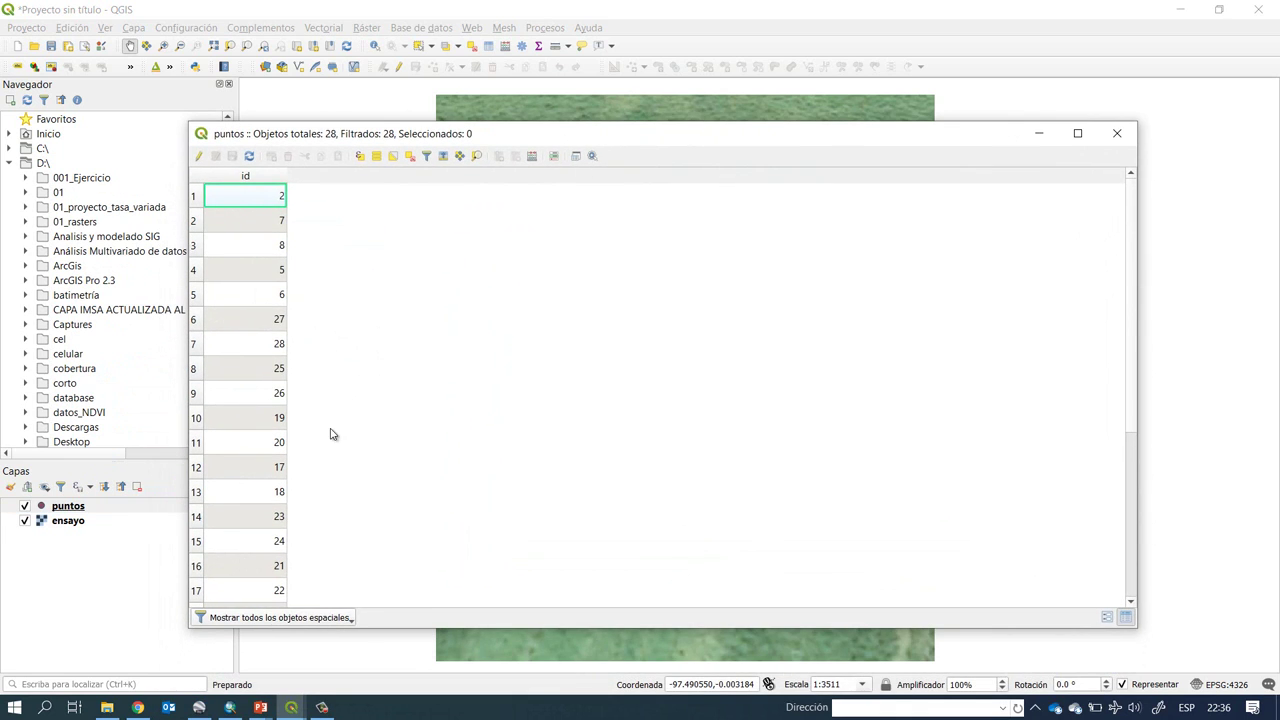
pyautogui.scroll(-4, 263, 555)
pyautogui.scroll(5, 263, 555)
pyautogui.moveTo(528, 142); pyautogui.dragTo(864, 241)
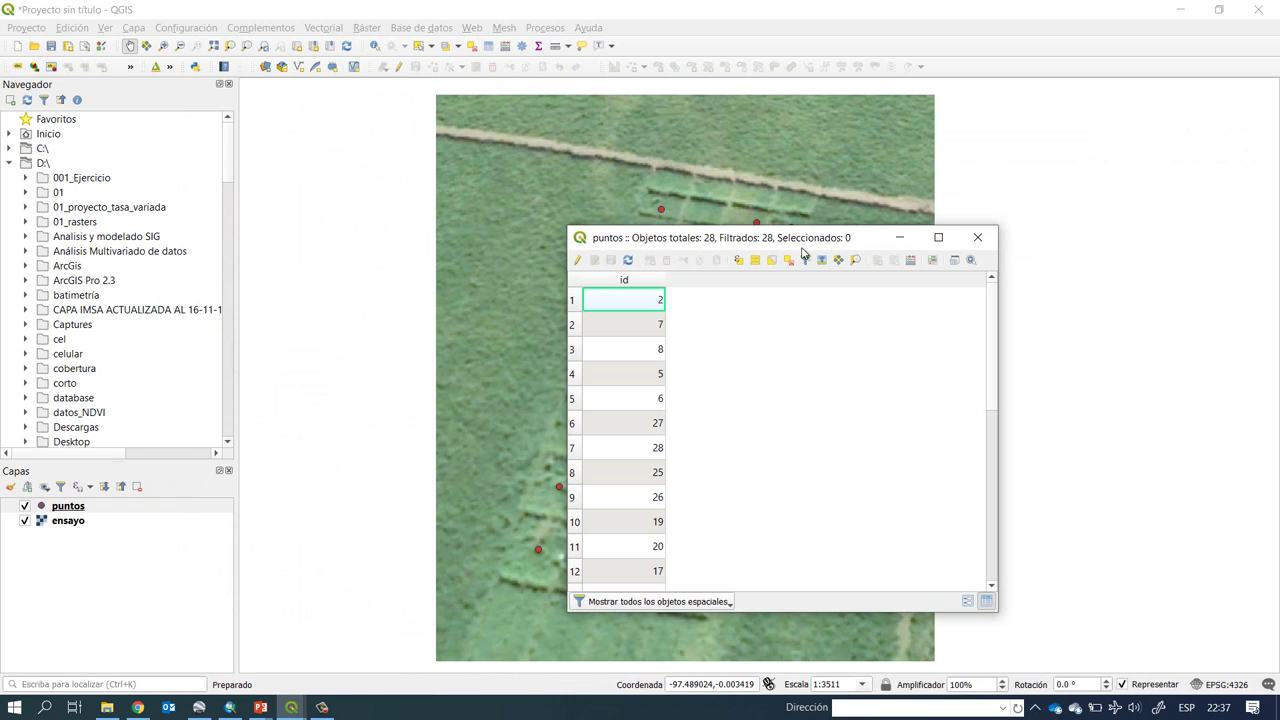
# - Turn on editing and define a new decimal (real) field named altura with the comment "altura en metros"
pyautogui.click(577, 261)
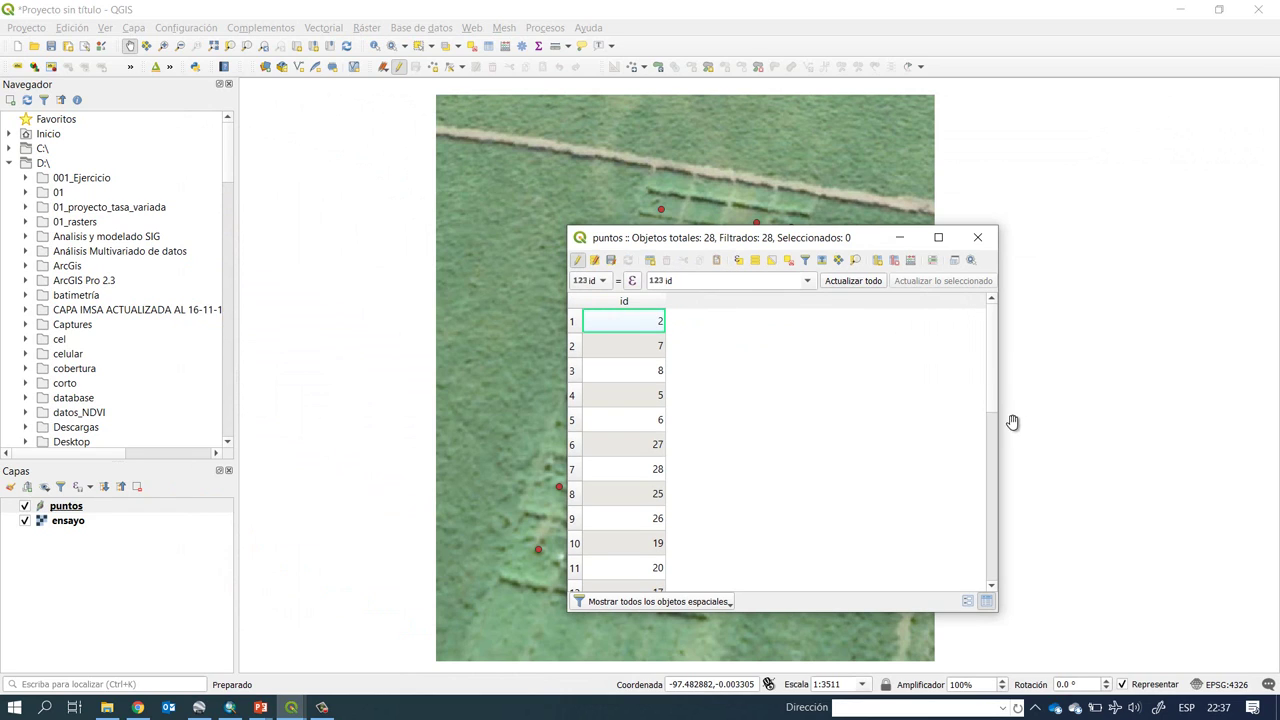
pyautogui.click(876, 262)
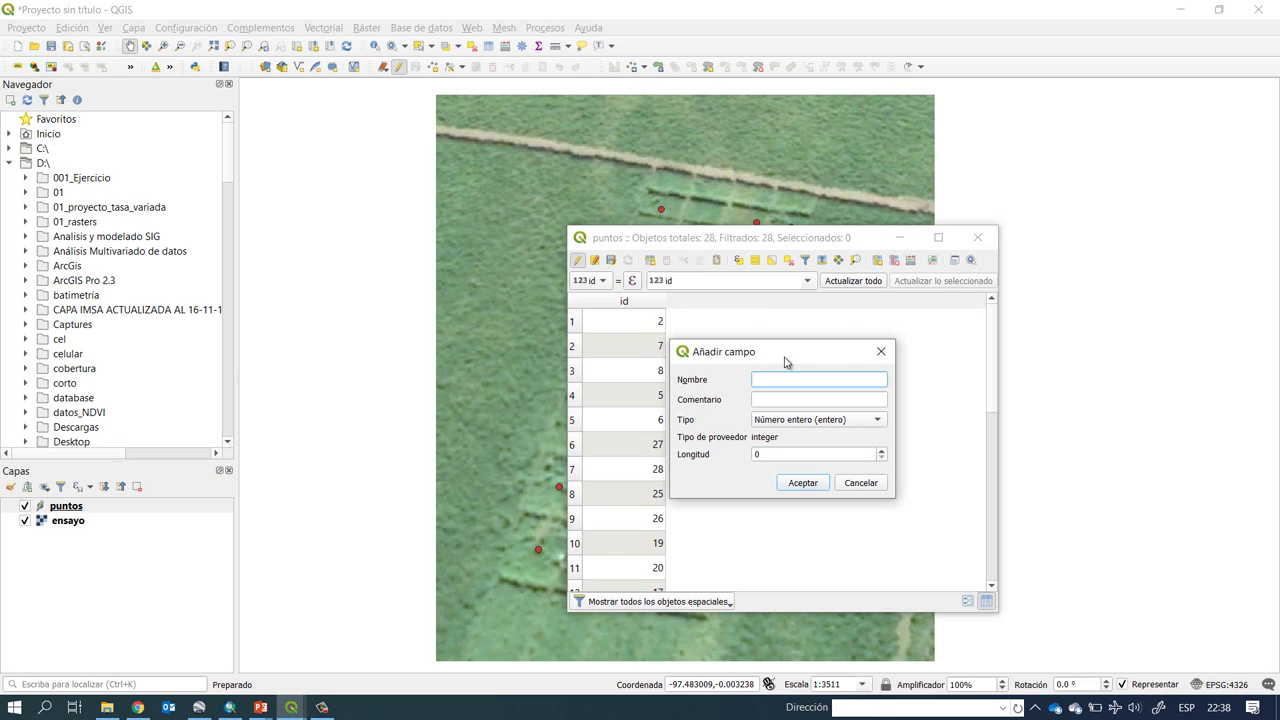
pyautogui.write('ltura')
pyautogui.click(806, 401)
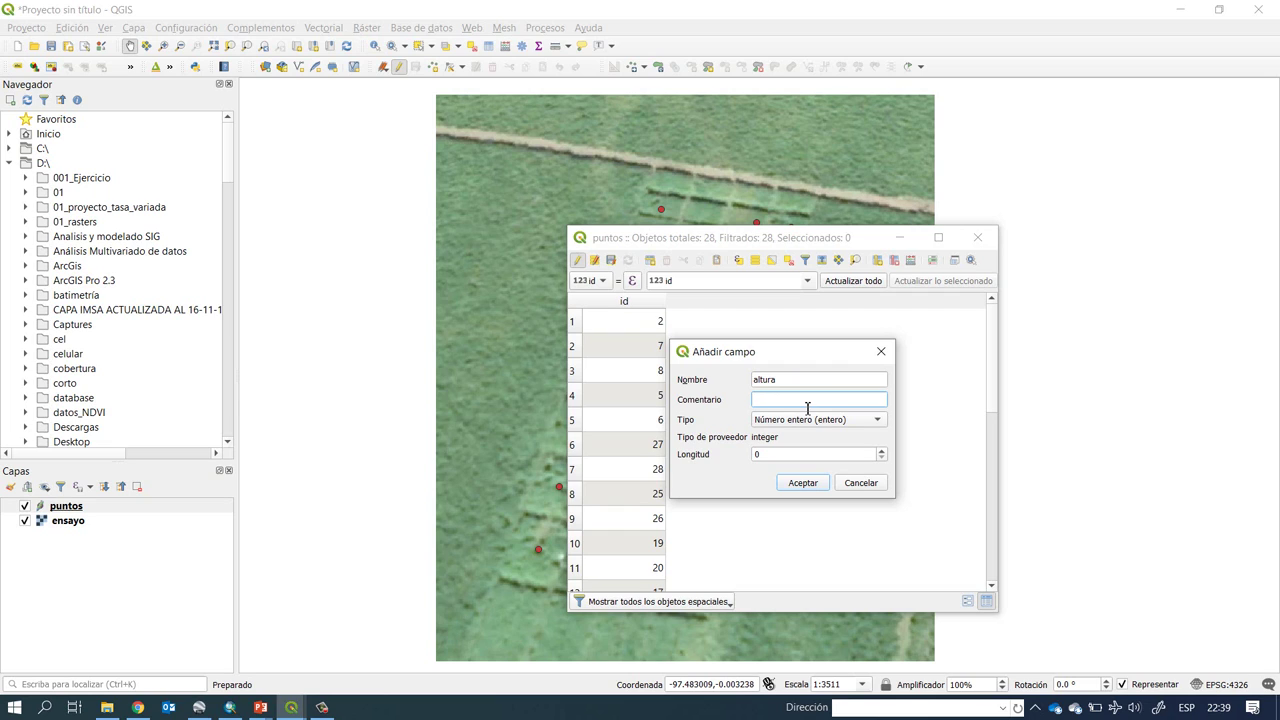
pyautogui.write('altura en metros')
pyautogui.click(833, 427)
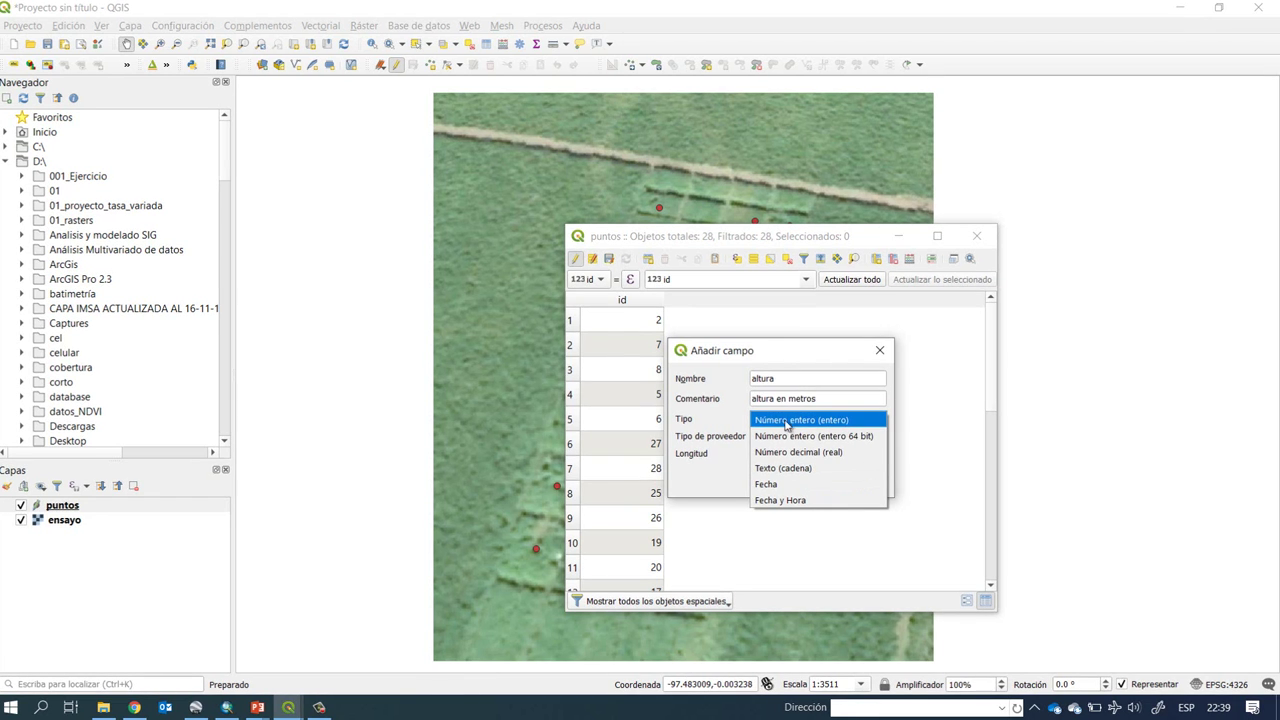
pyautogui.click(839, 453)
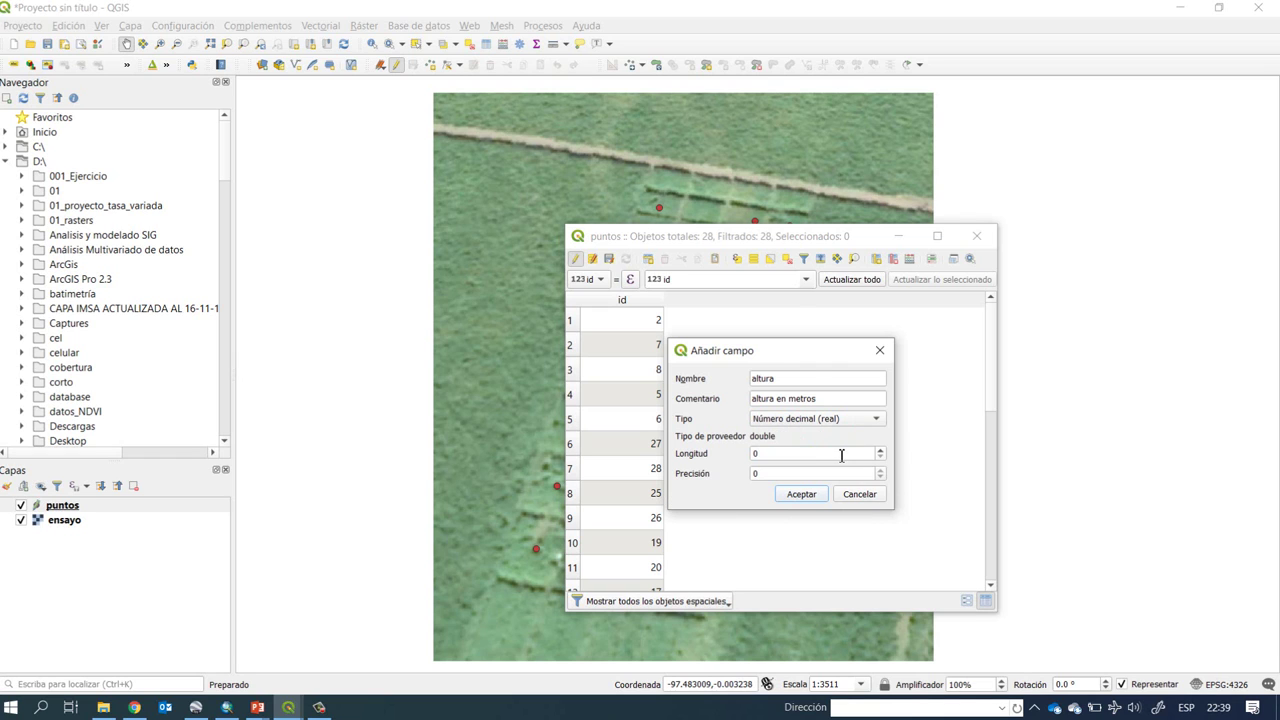
# - Give the altura field a length of 5 and a precision of 2, and add it to the table
pyautogui.moveTo(783, 457); pyautogui.dragTo(752, 455)
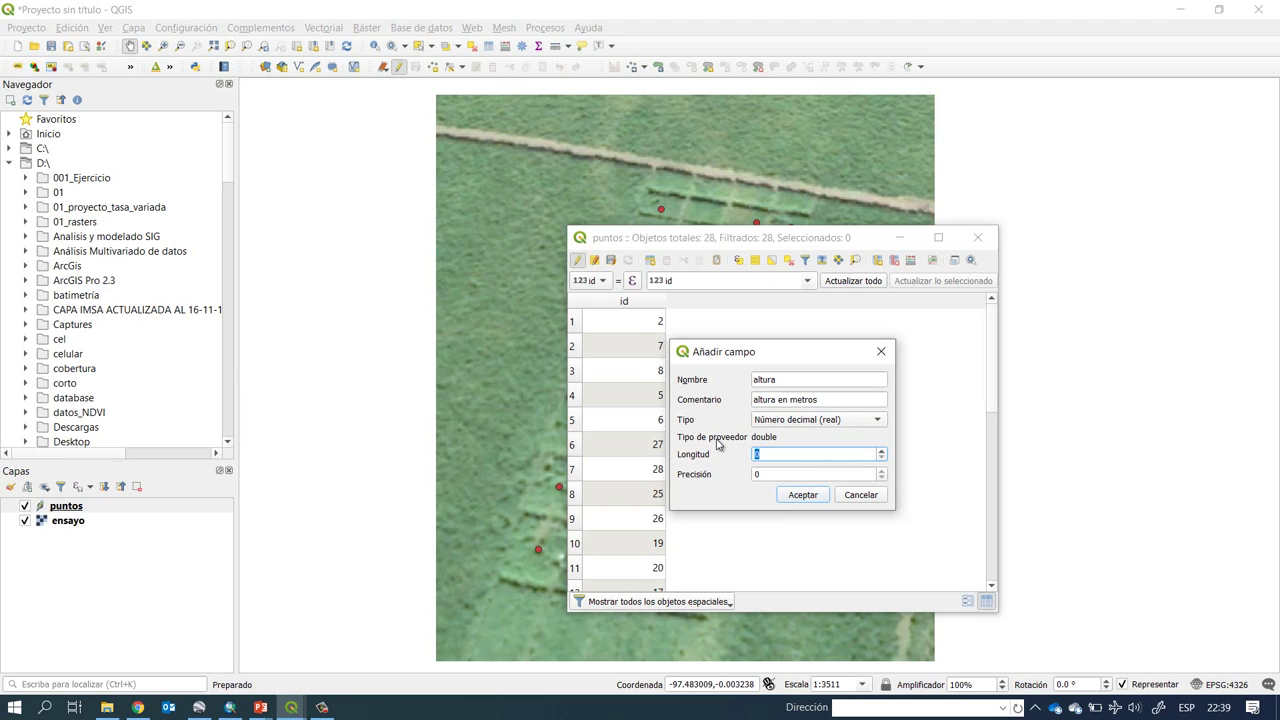
pyautogui.write('5')
pyautogui.click(790, 476)
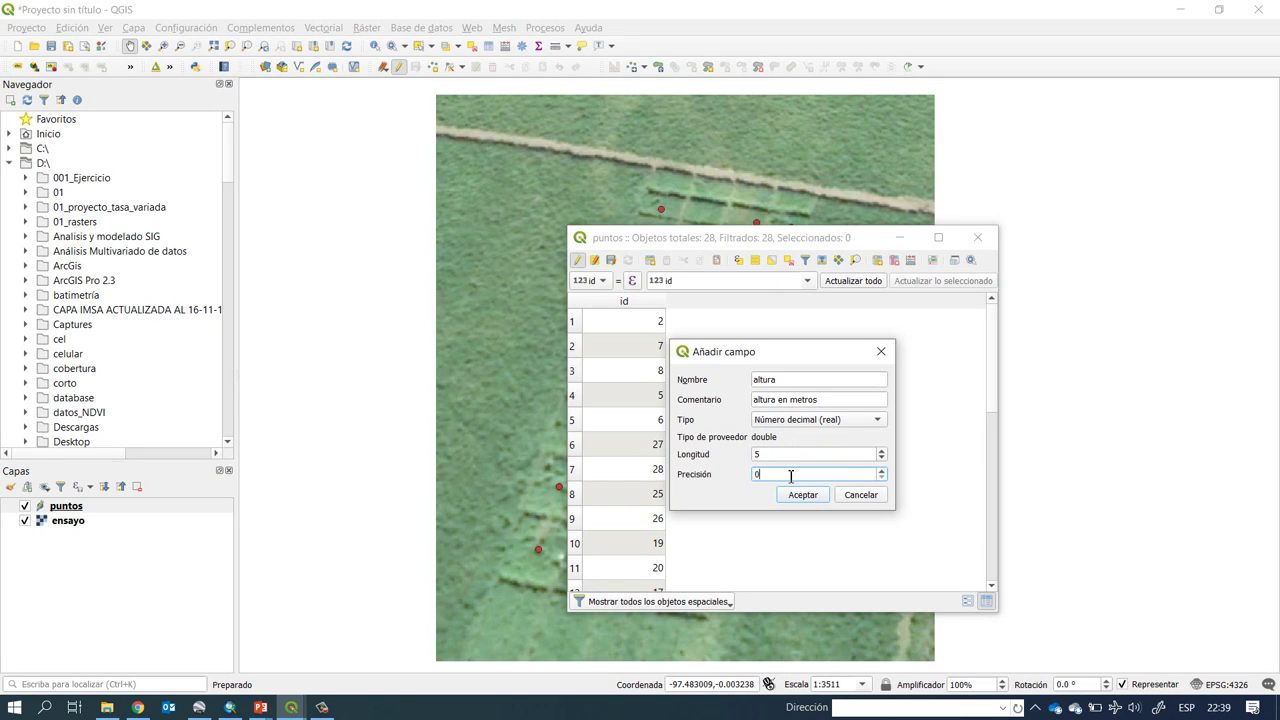
pyautogui.press('BackSpace')
pyautogui.write('2')
pyautogui.click(802, 494)
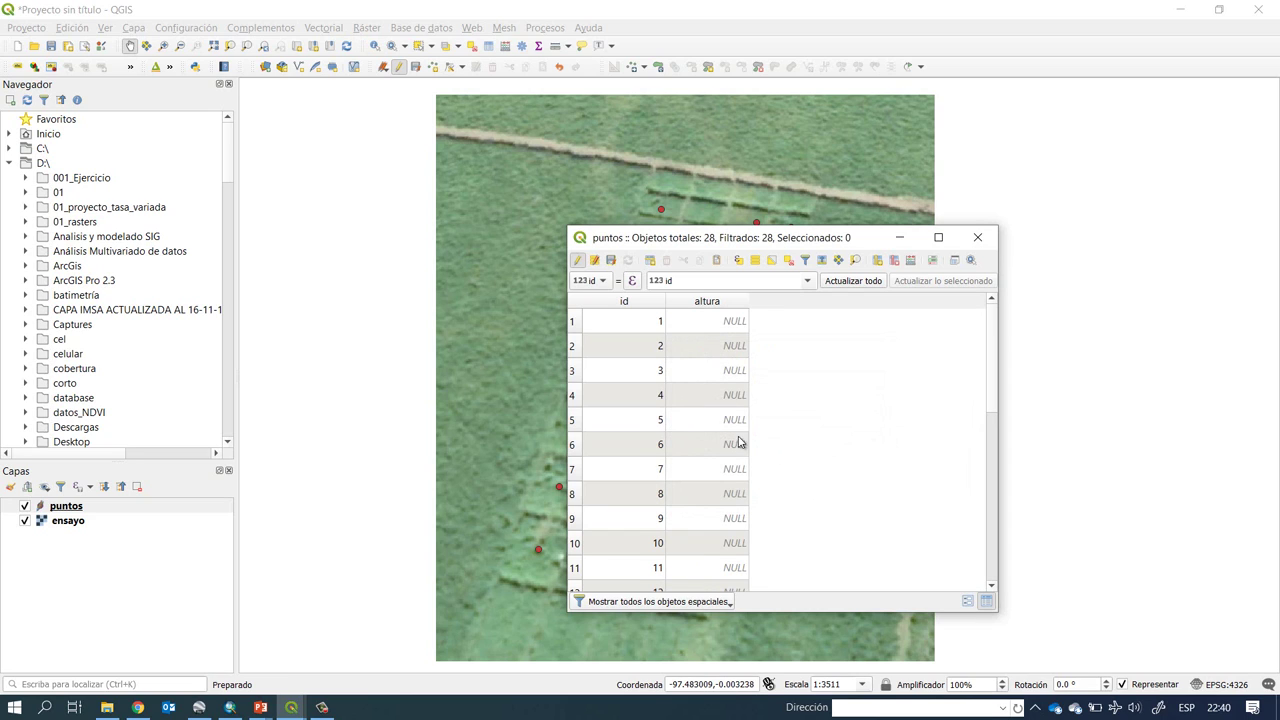
# - Fill in the altura values for ids 1, 2 and 3 as 1.20, 2.00 and 1.50
pyautogui.scroll(-6, 715, 427)
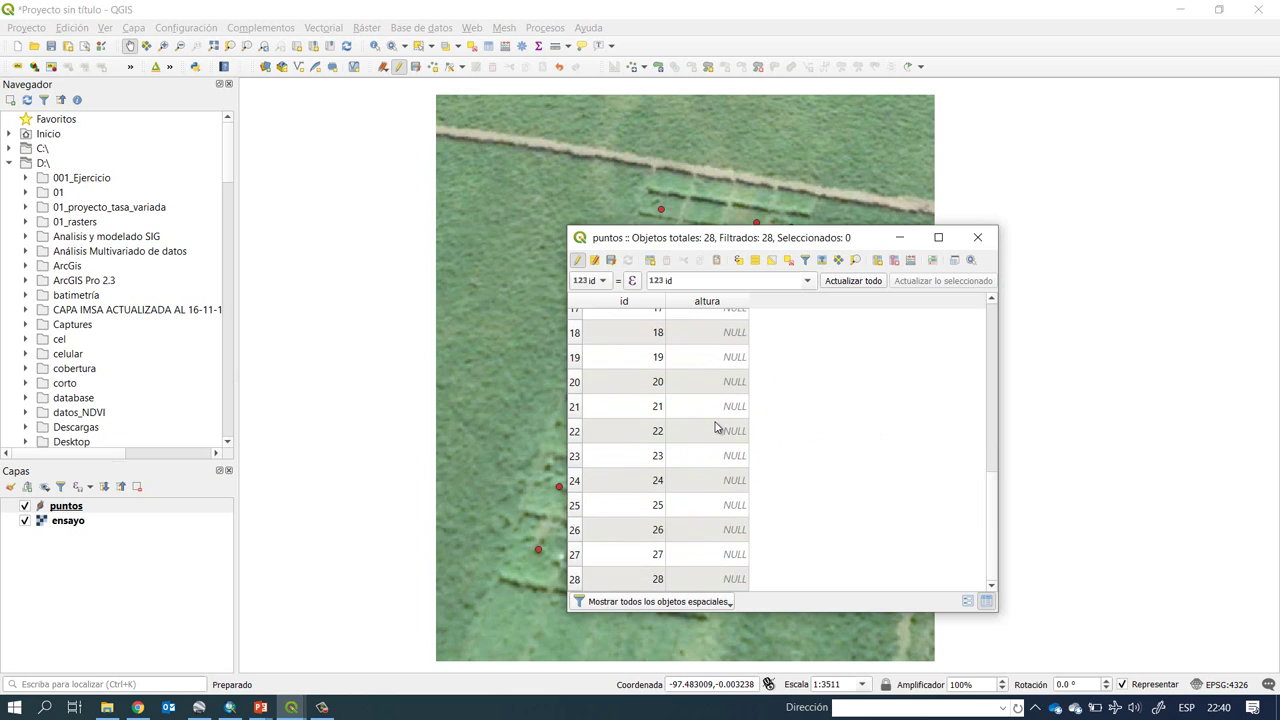
pyautogui.scroll(6, 715, 427)
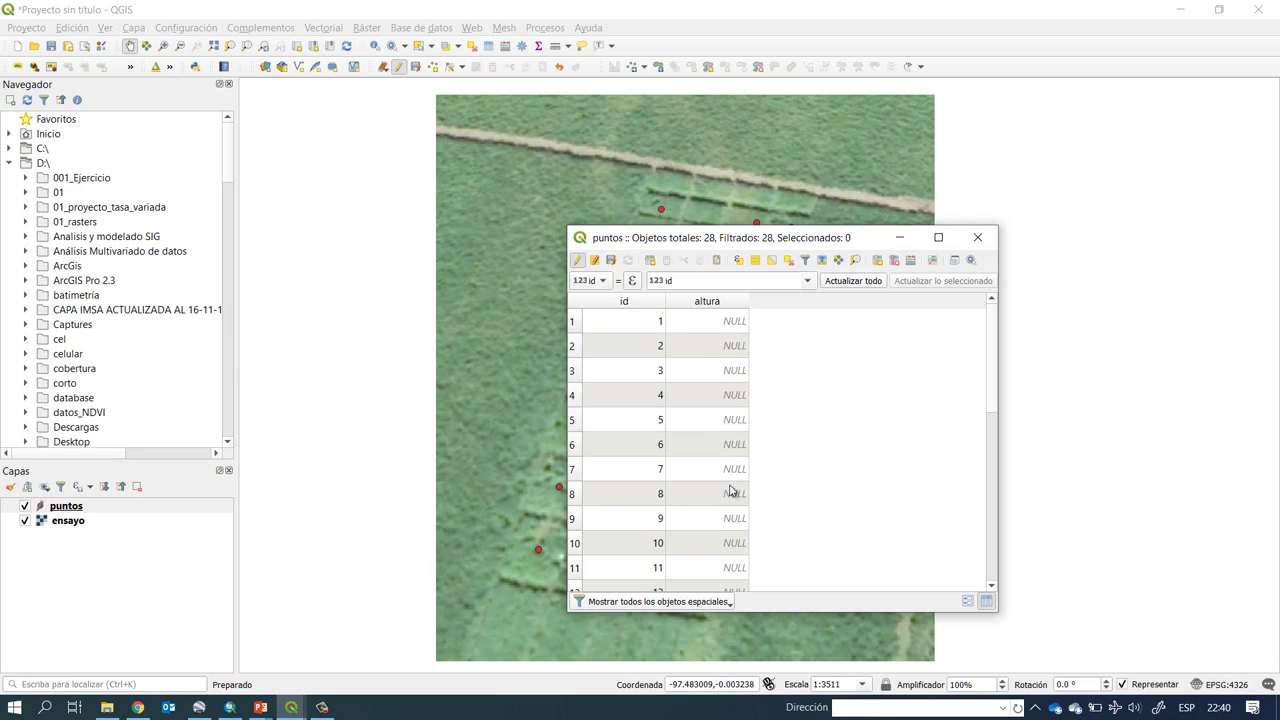
pyautogui.doubleClick(725, 321)
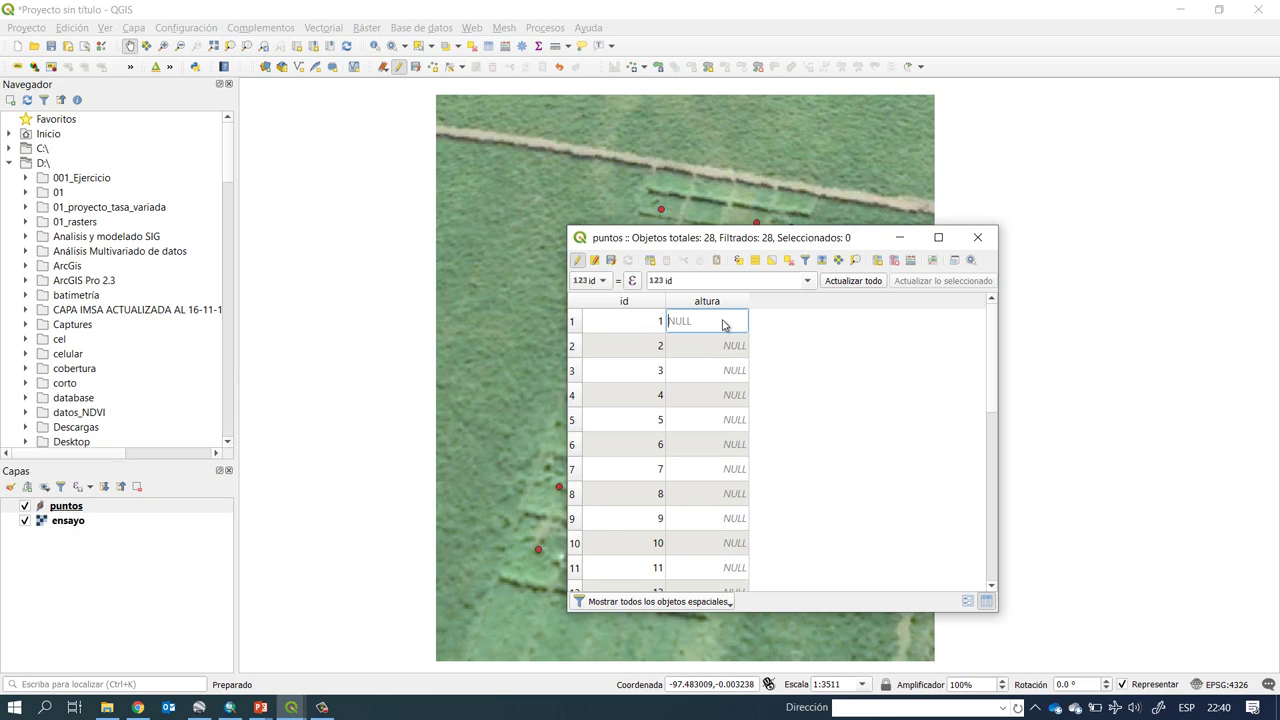
pyautogui.write('1.2')
pyautogui.press('Return')
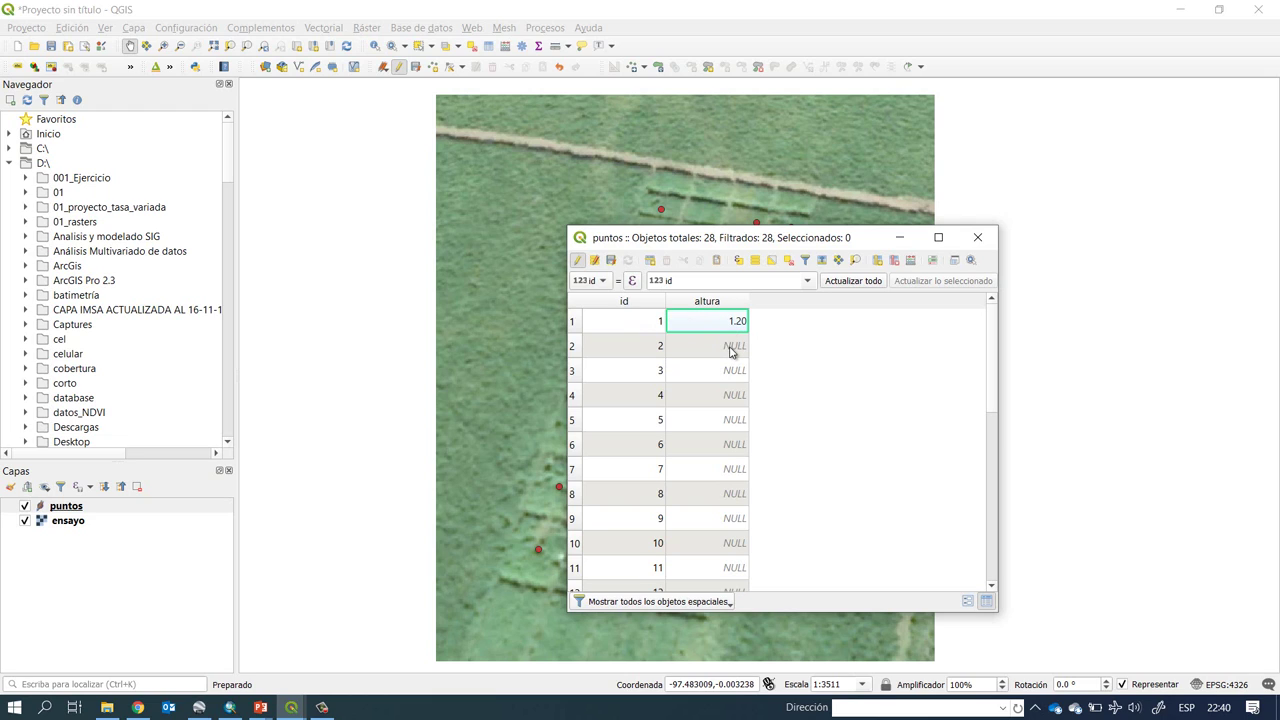
pyautogui.doubleClick(731, 348)
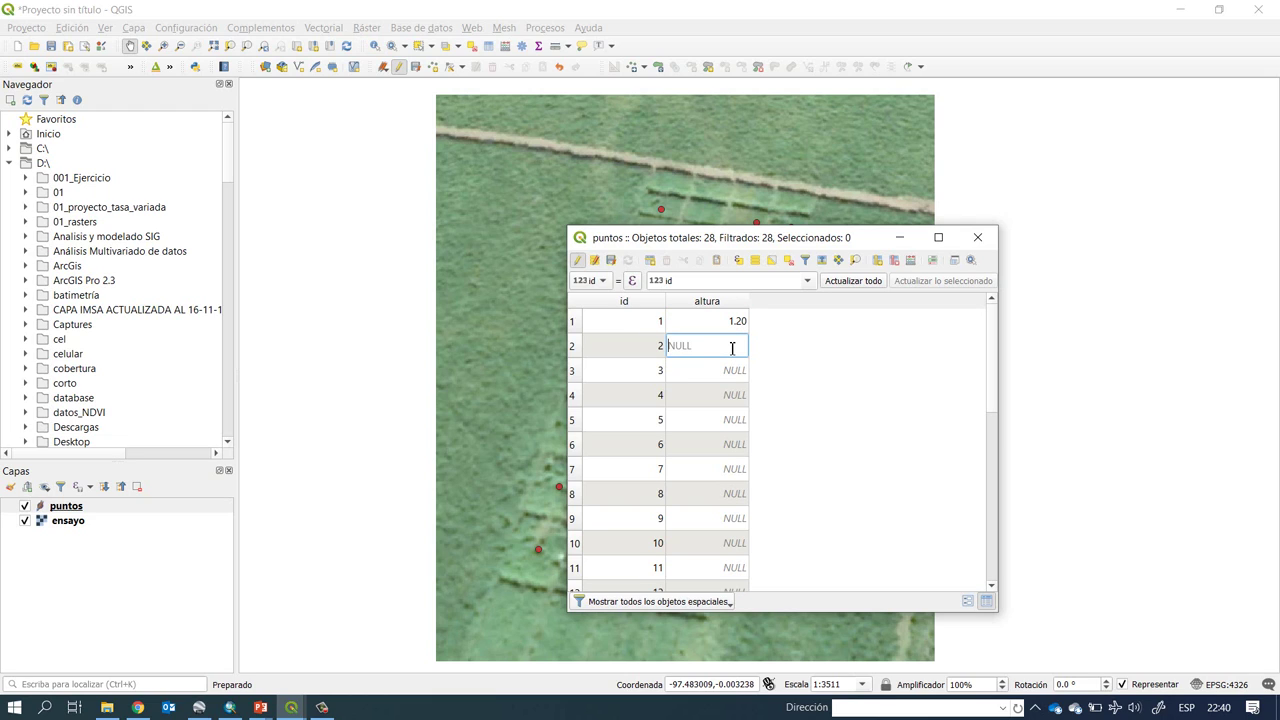
pyautogui.write('2')
pyautogui.press('Return')
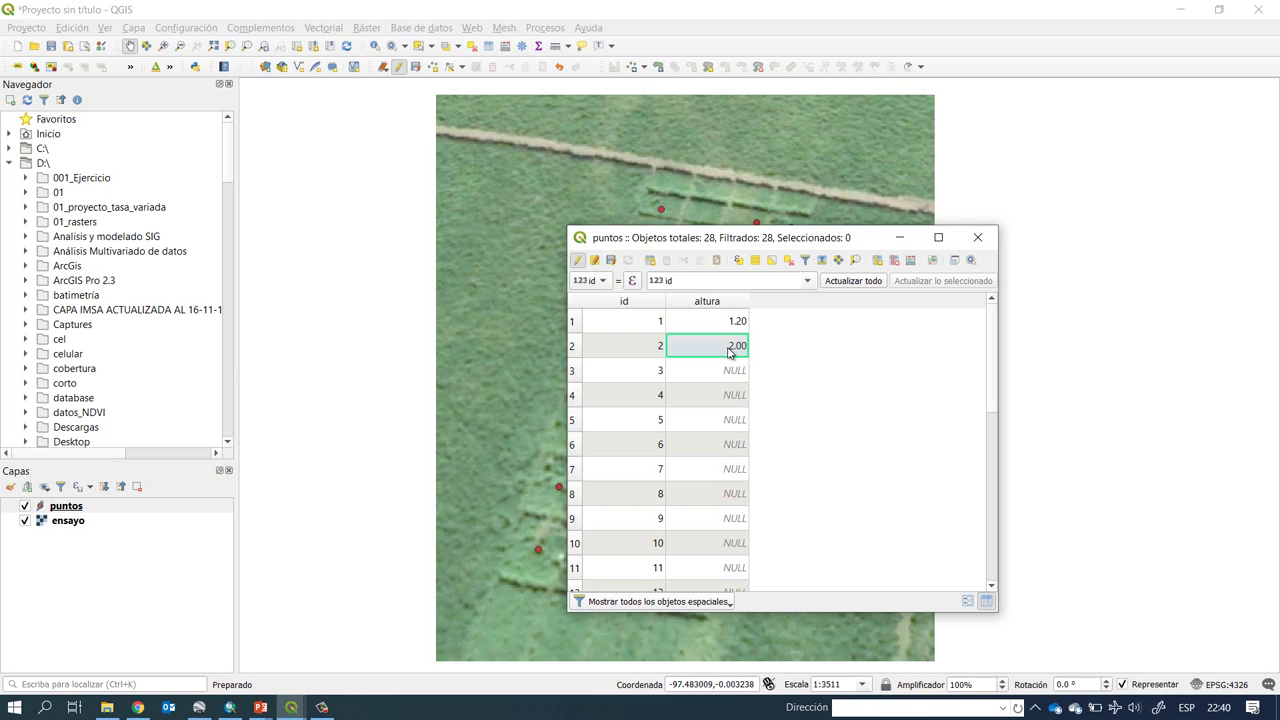
pyautogui.doubleClick(720, 368)
pyautogui.write('1.50')
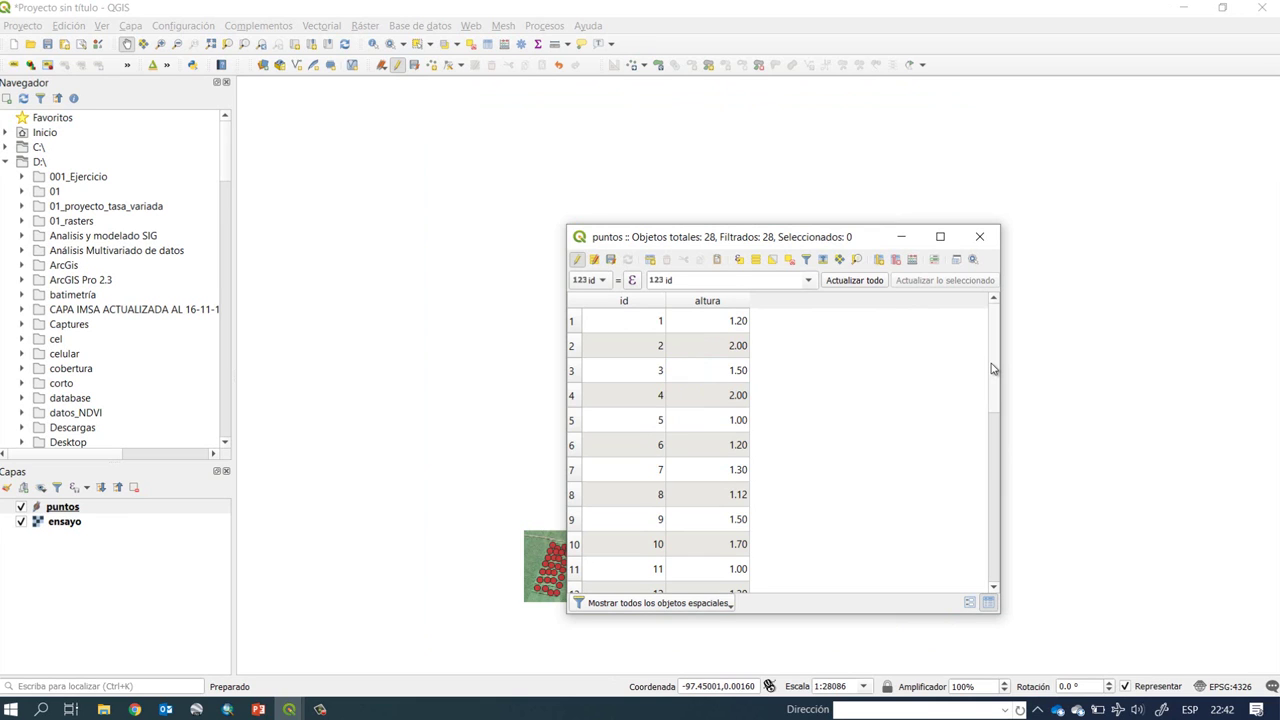
# - Stop editing the puntos layer, saving the altura values, and close the attribute table
pyautogui.moveTo(993, 370); pyautogui.dragTo(975, 341)
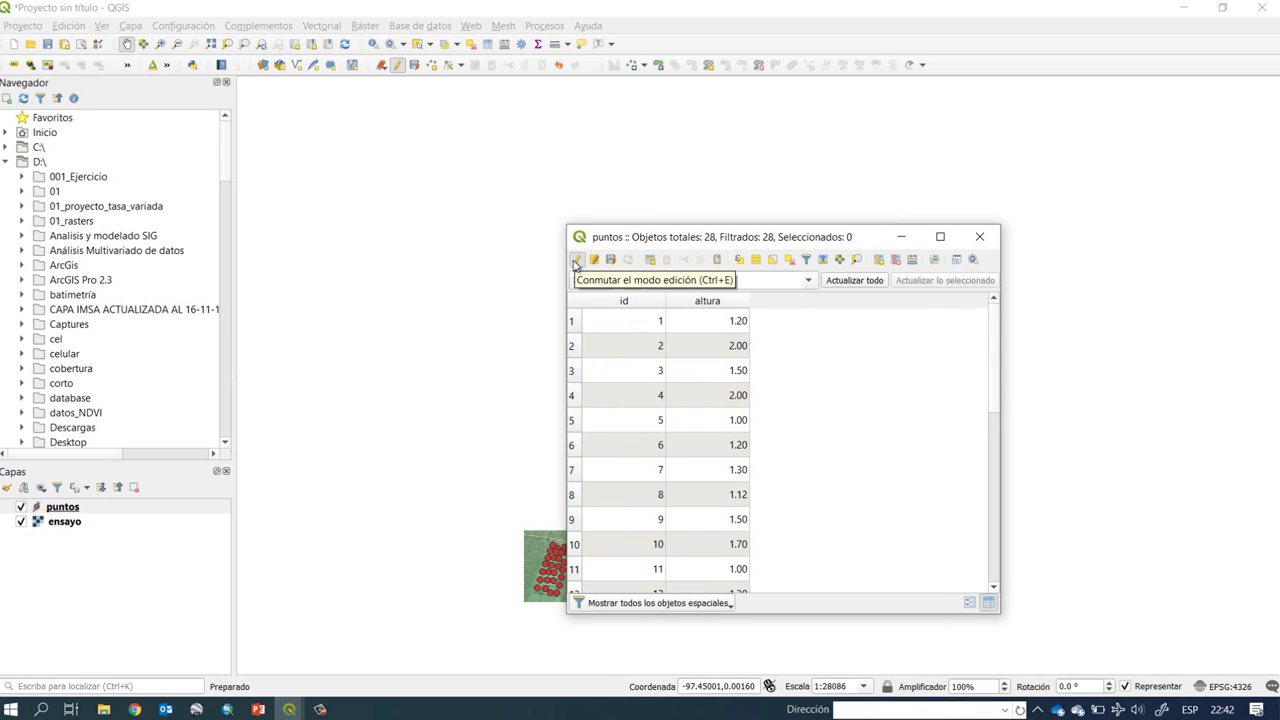
pyautogui.click(576, 261)
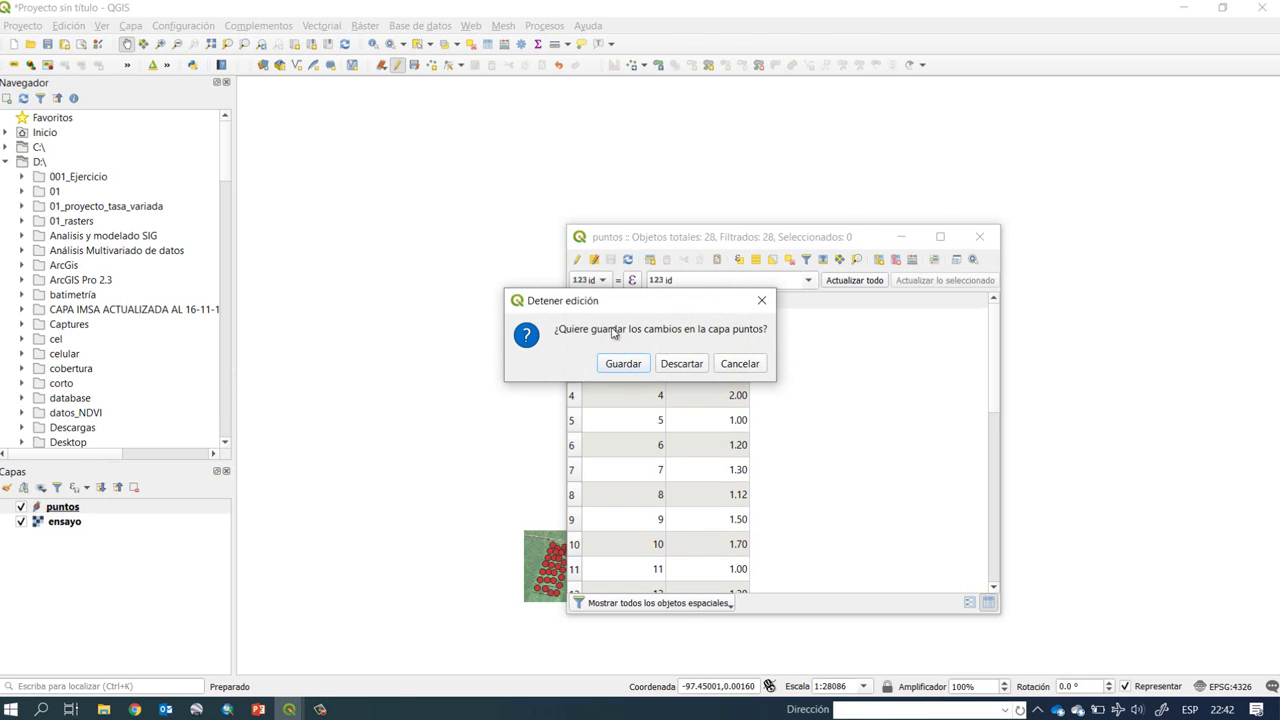
pyautogui.click(622, 362)
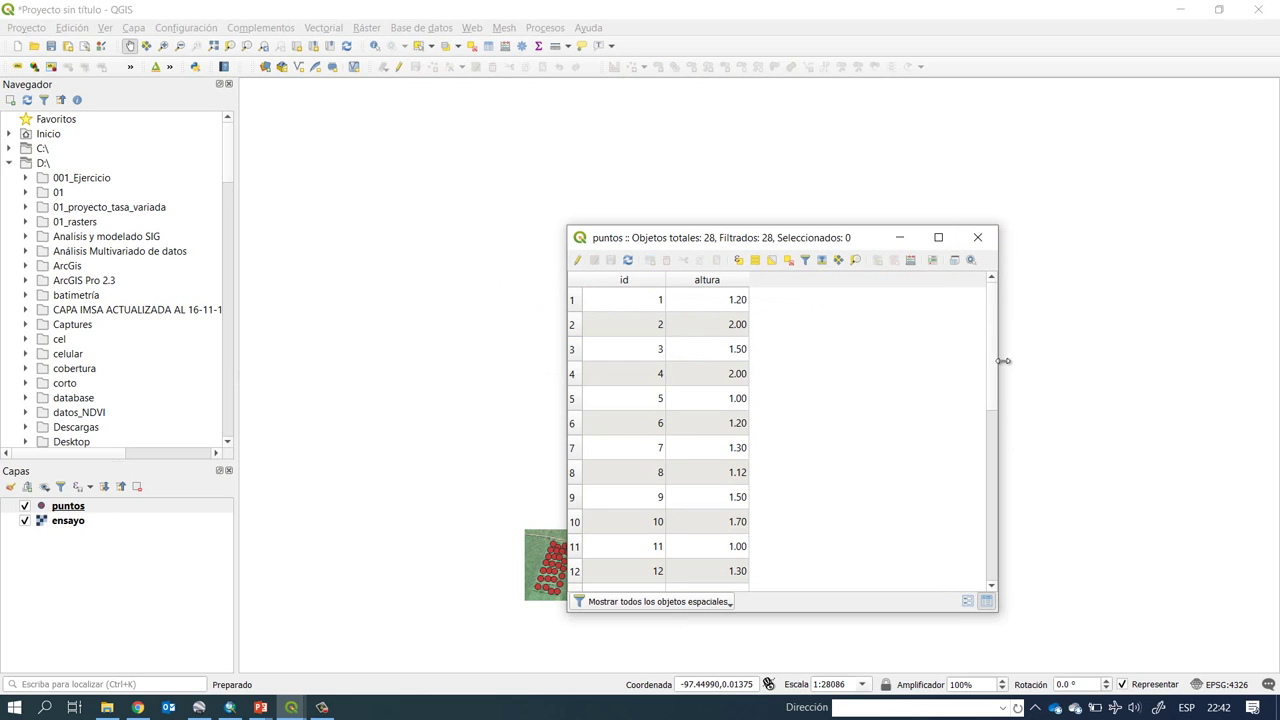
pyautogui.click(977, 238)
pyautogui.moveTo(626, 563); pyautogui.dragTo(794, 329)
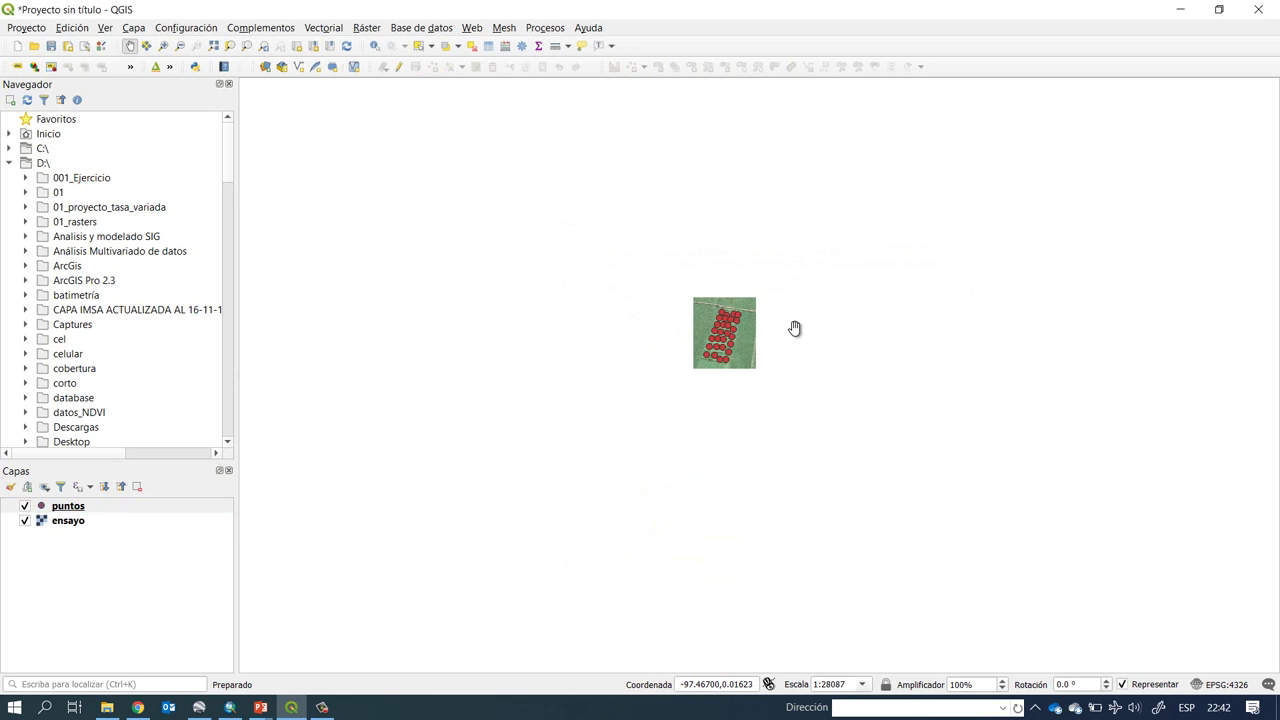
pyautogui.scroll(5, 743, 334)
pyautogui.scroll(-3, 744, 334)
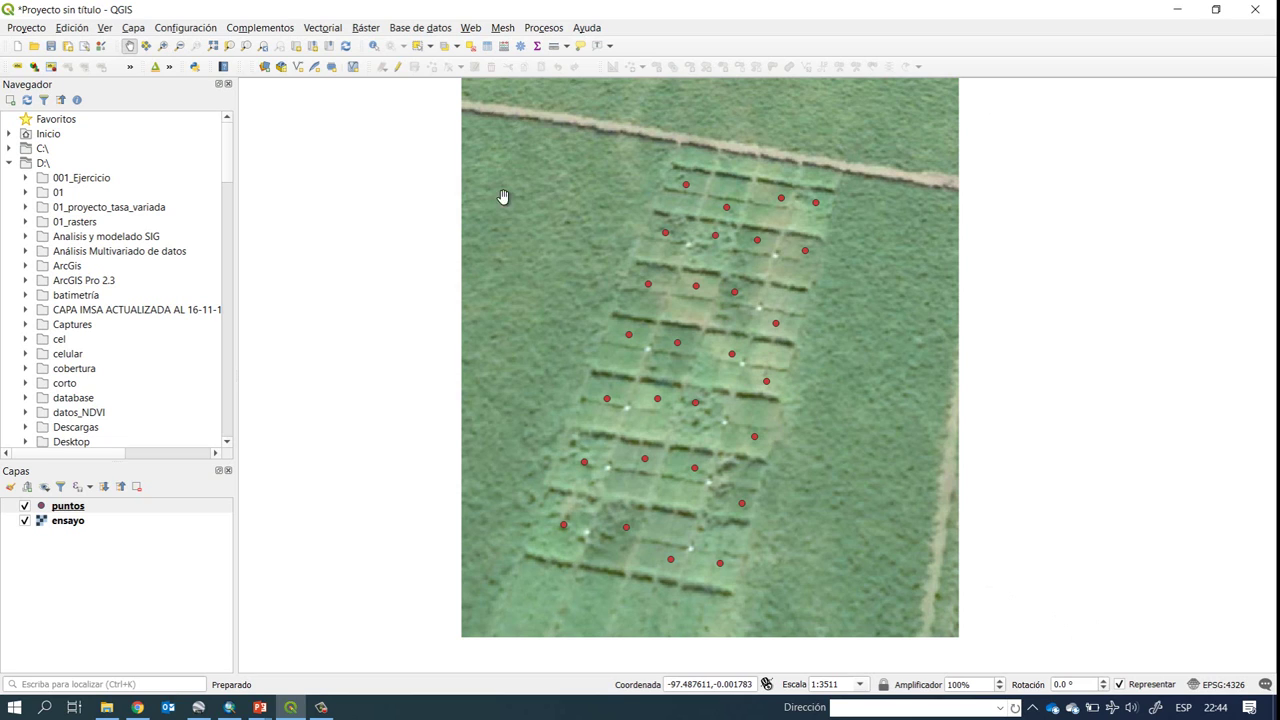
# - Start a new shapefile layer and set its file name to líneas in the 001_Ejercicio folder
pyautogui.click(135, 28)
pyautogui.moveTo(171, 63)
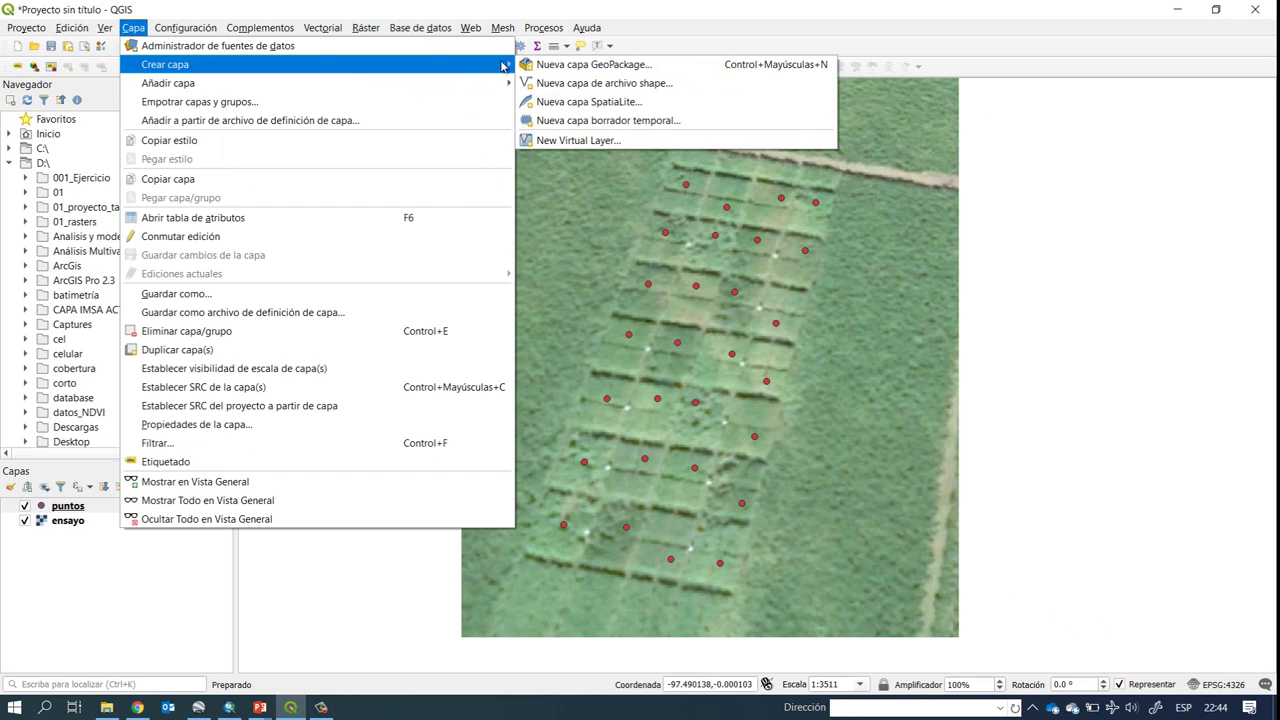
pyautogui.click(601, 88)
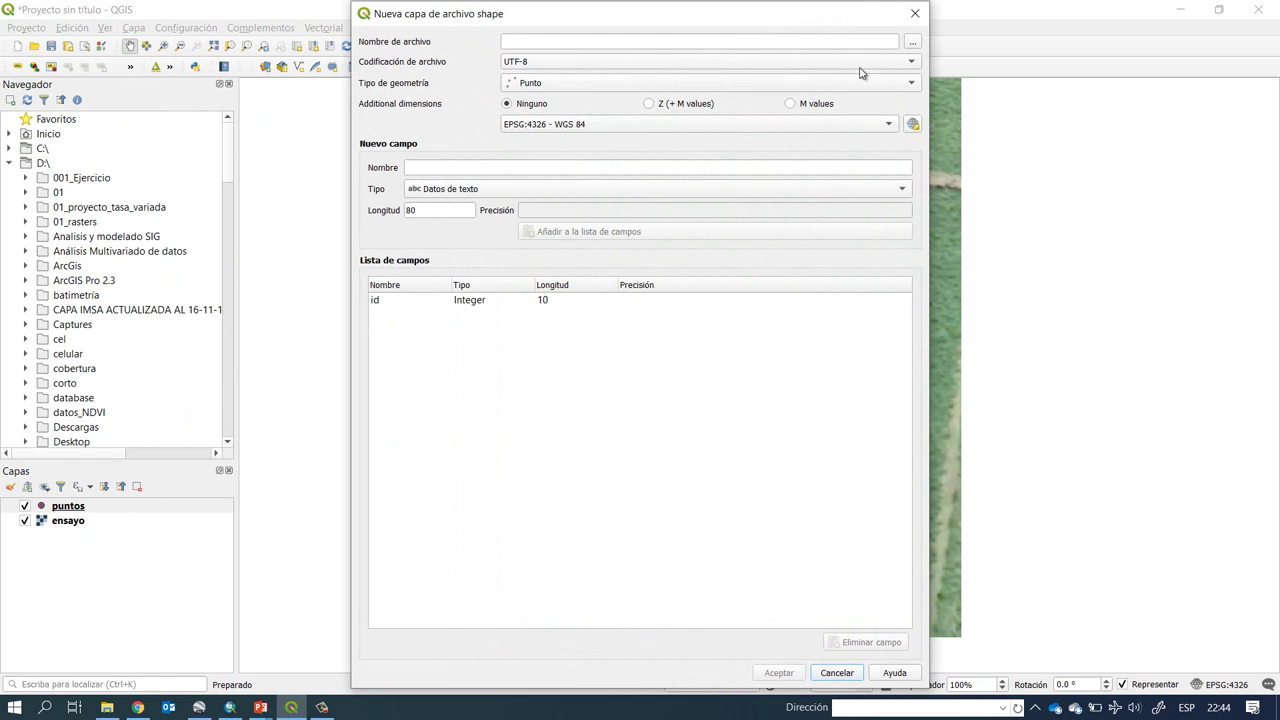
pyautogui.click(911, 41)
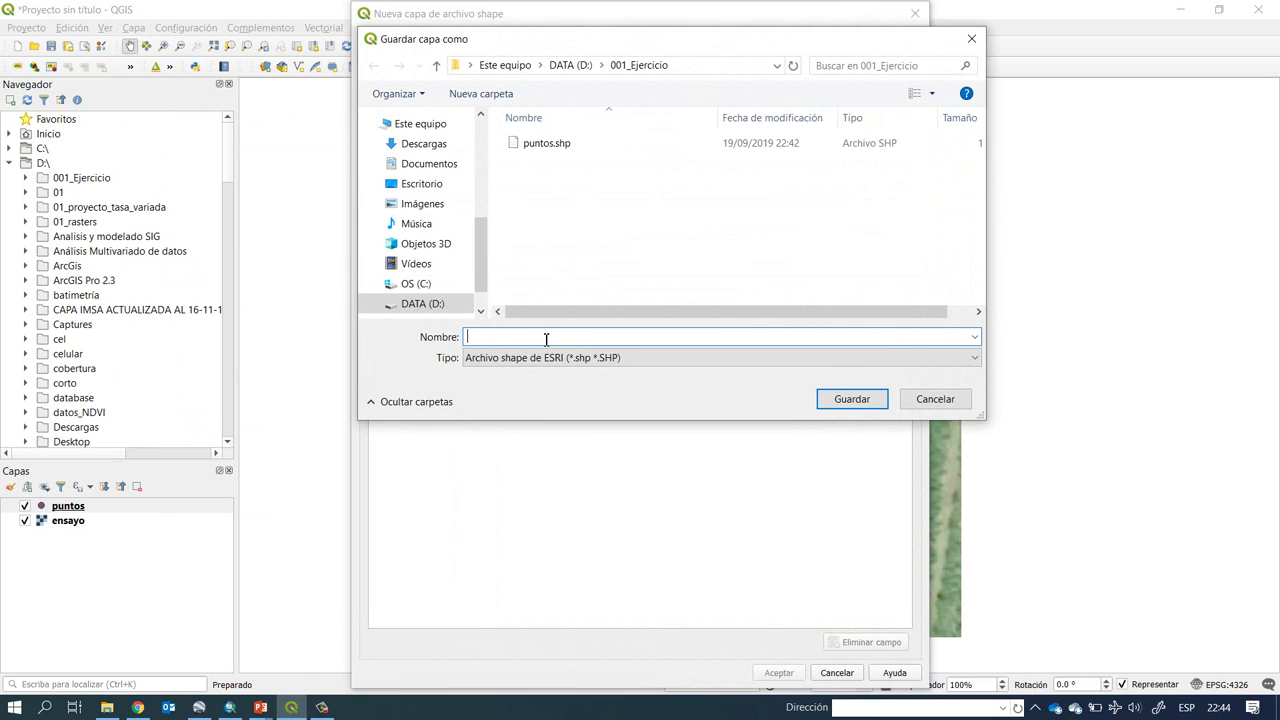
pyautogui.write('líneas')
pyautogui.click(843, 402)
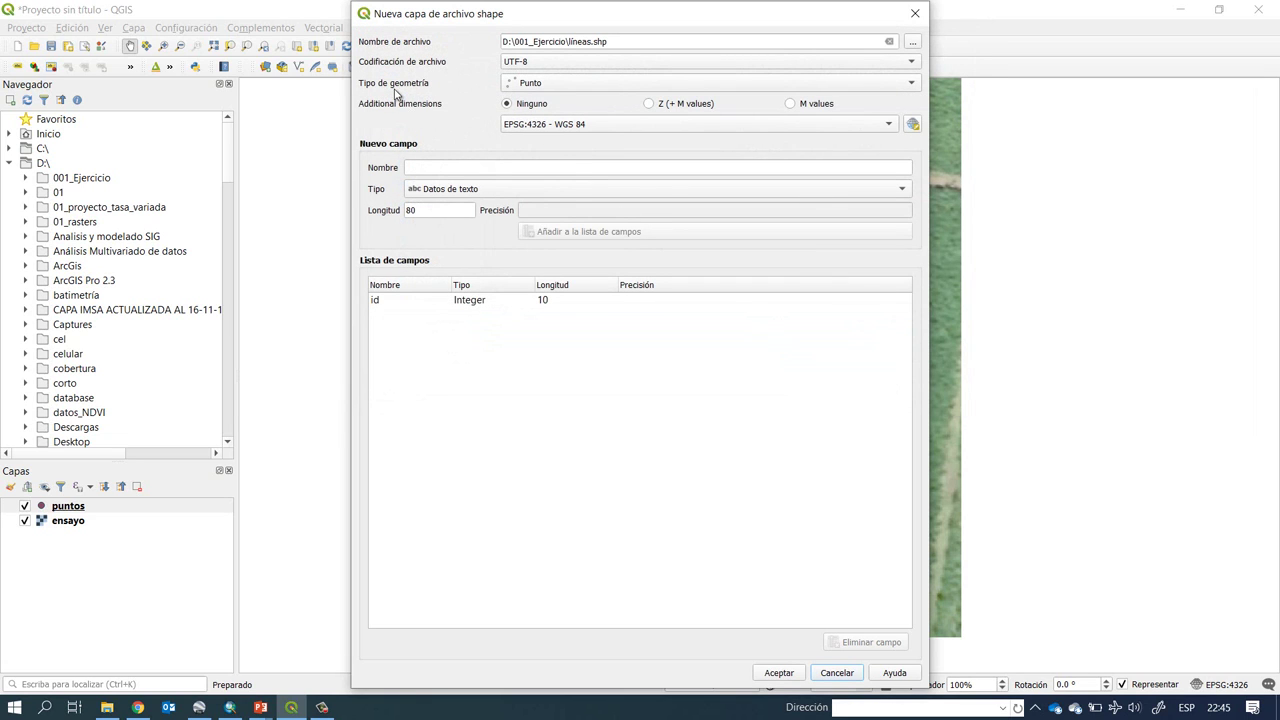
# - Set the geometry type to Línea and the CRS to EPSG:32615 - WGS 84 / UTM zone 15N, and create the layer
pyautogui.click(527, 88)
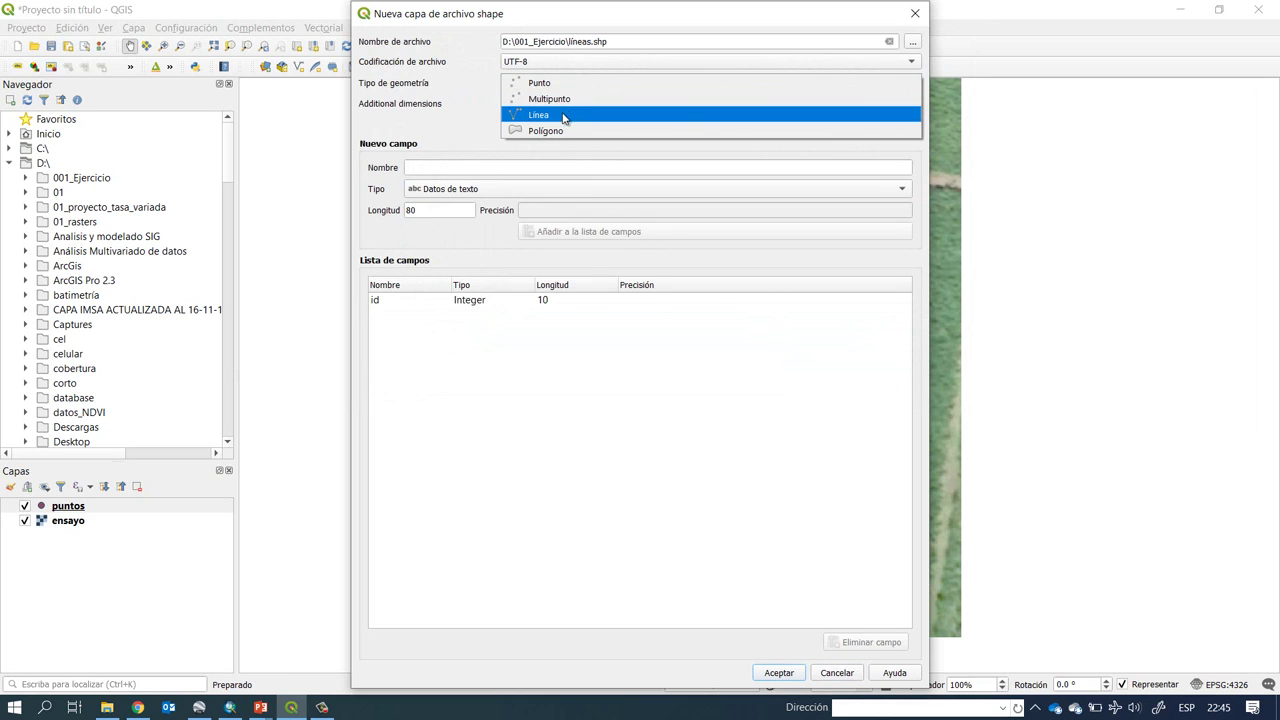
pyautogui.click(557, 115)
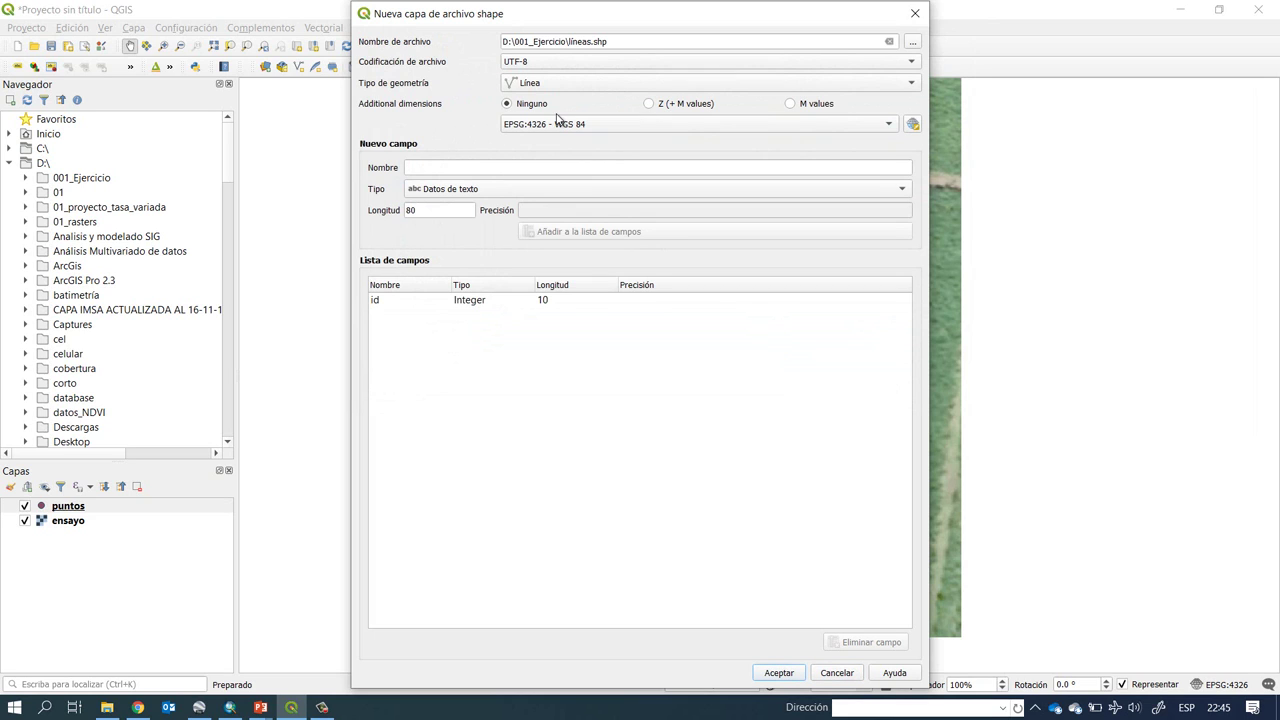
pyautogui.click(887, 127)
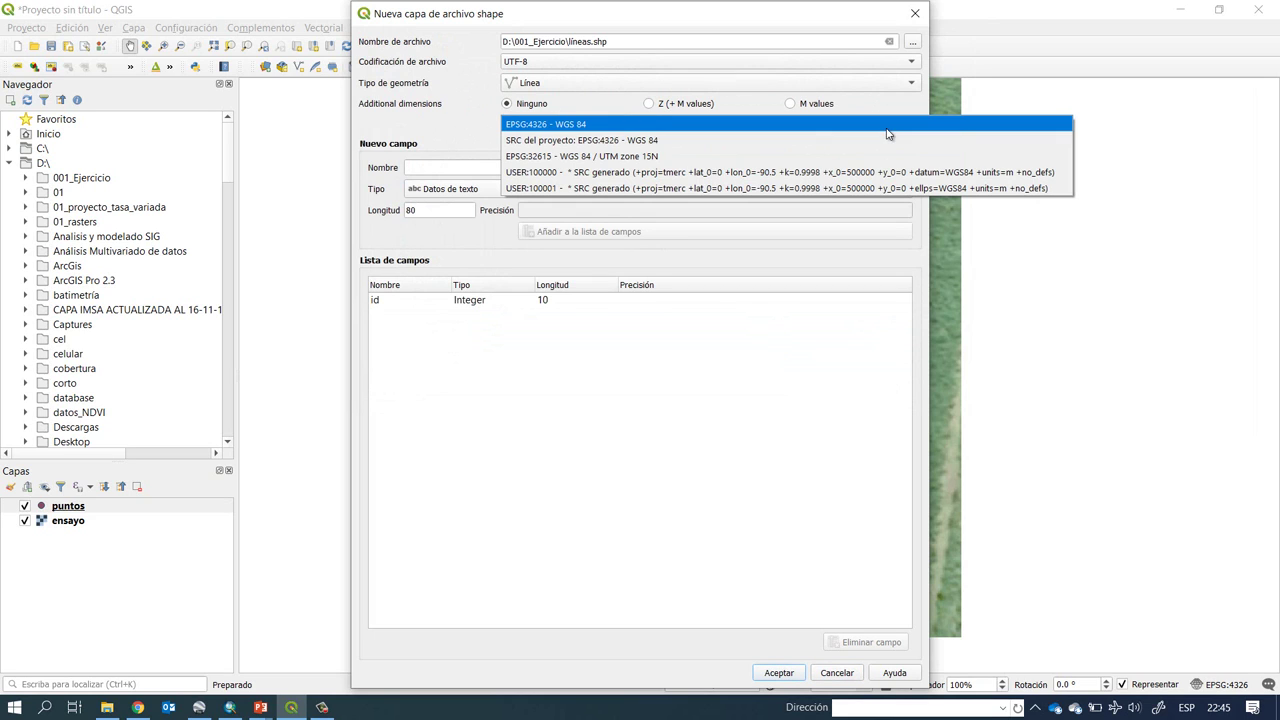
pyautogui.click(639, 162)
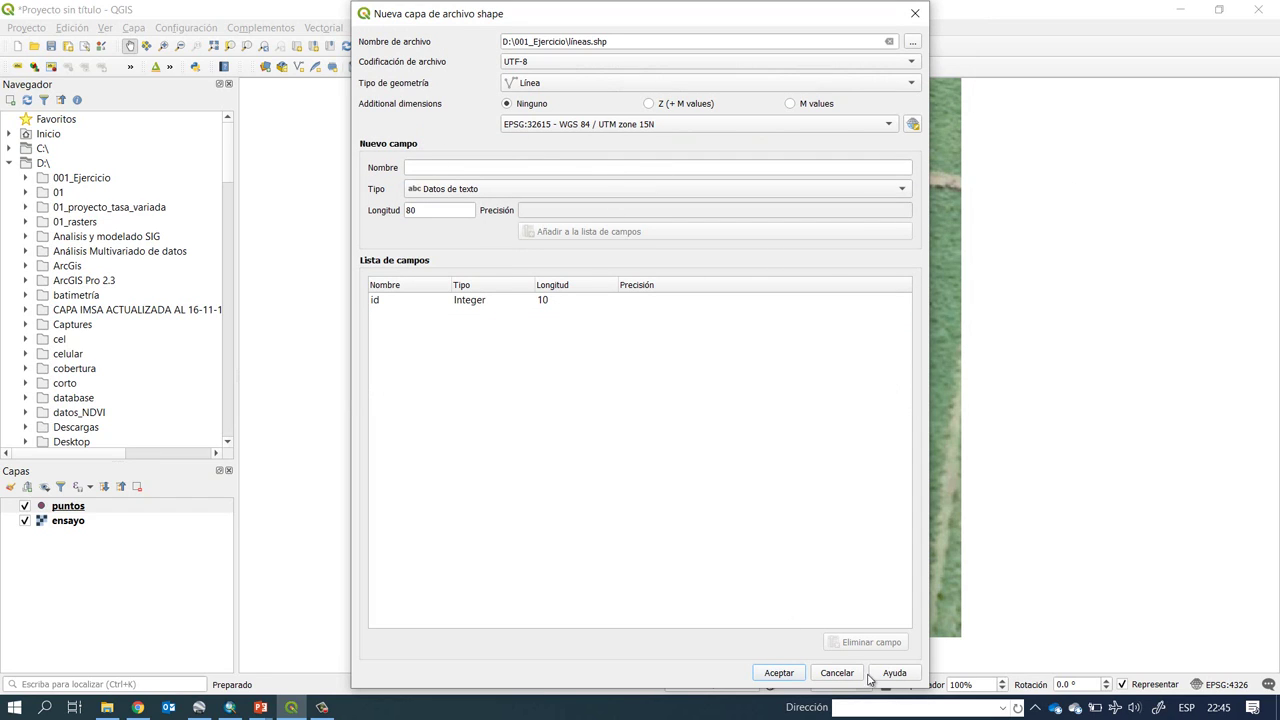
pyautogui.click(779, 673)
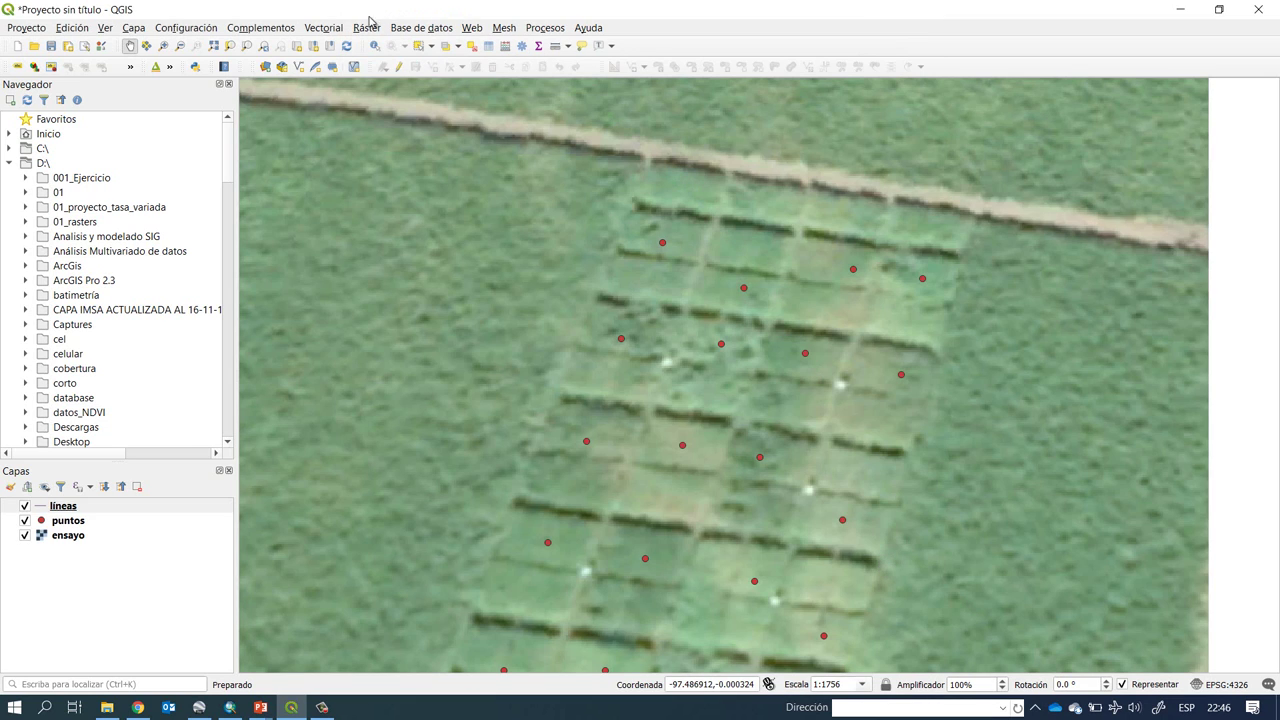
# - Turn on editing for the líneas layer and digitize a line along the northernmost dark row of the trial plots, with id 1
pyautogui.click(66, 510)
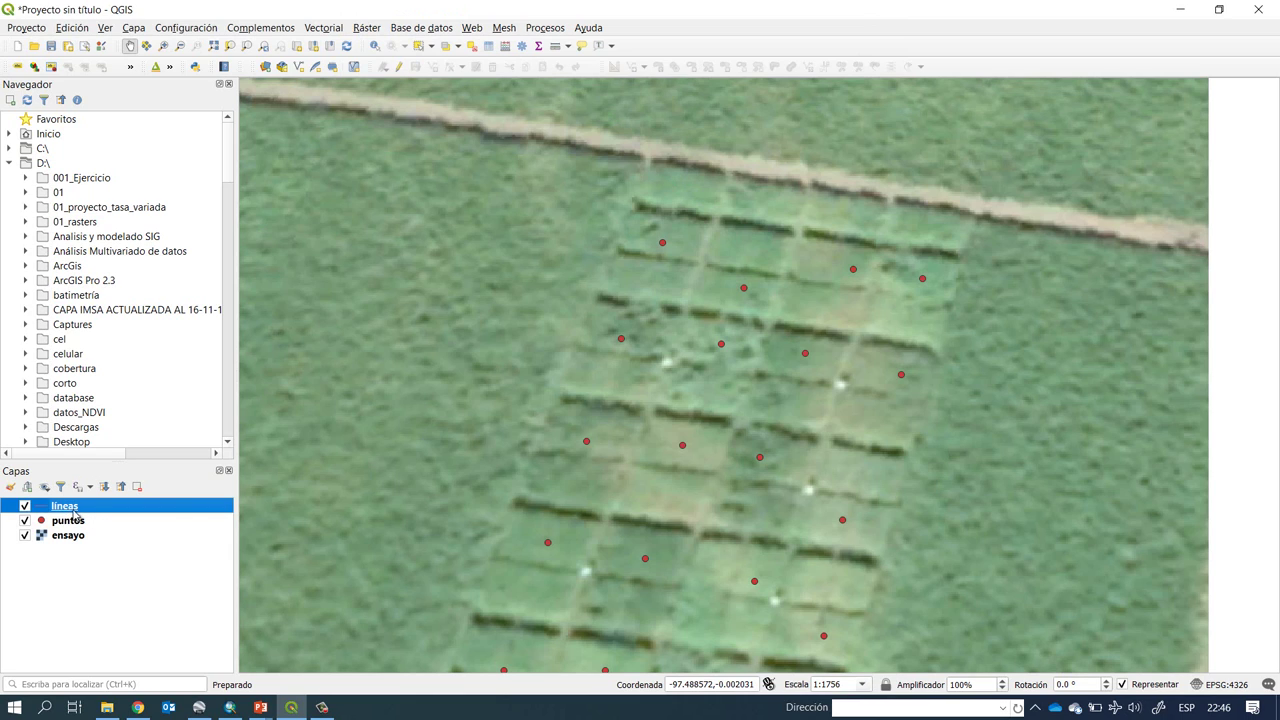
pyautogui.click(401, 67)
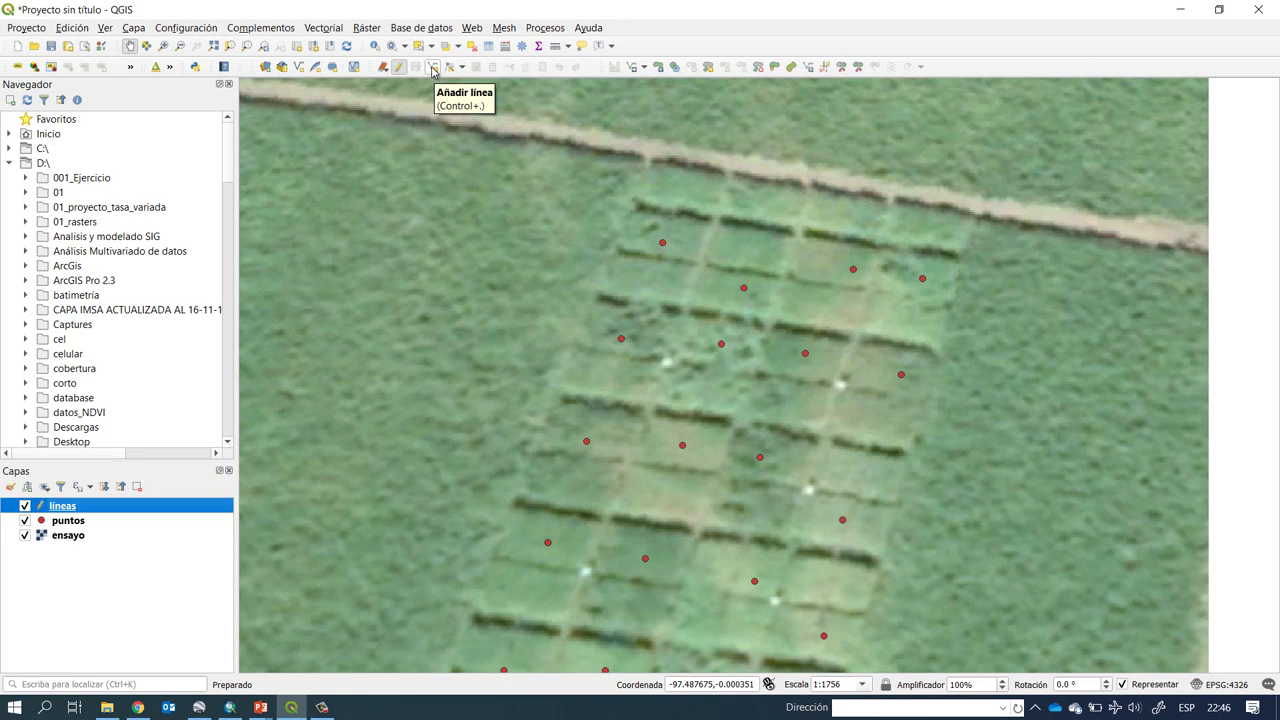
pyautogui.click(432, 68)
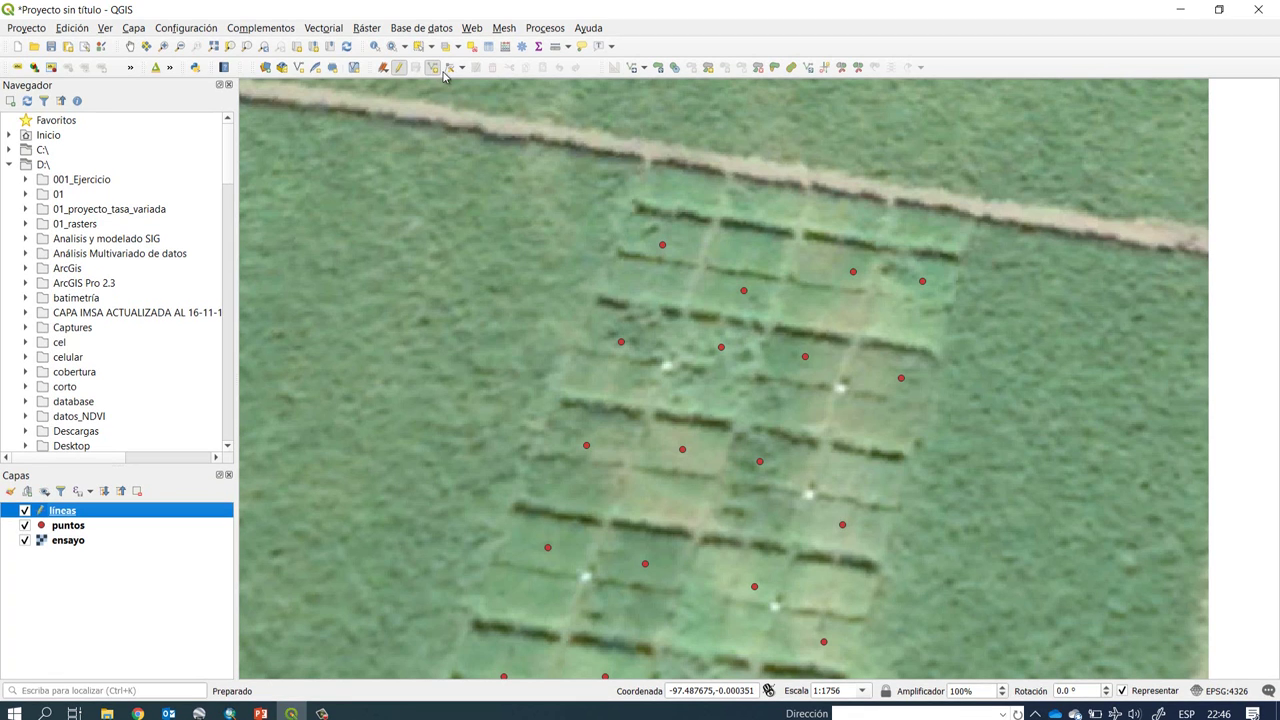
pyautogui.click(637, 209)
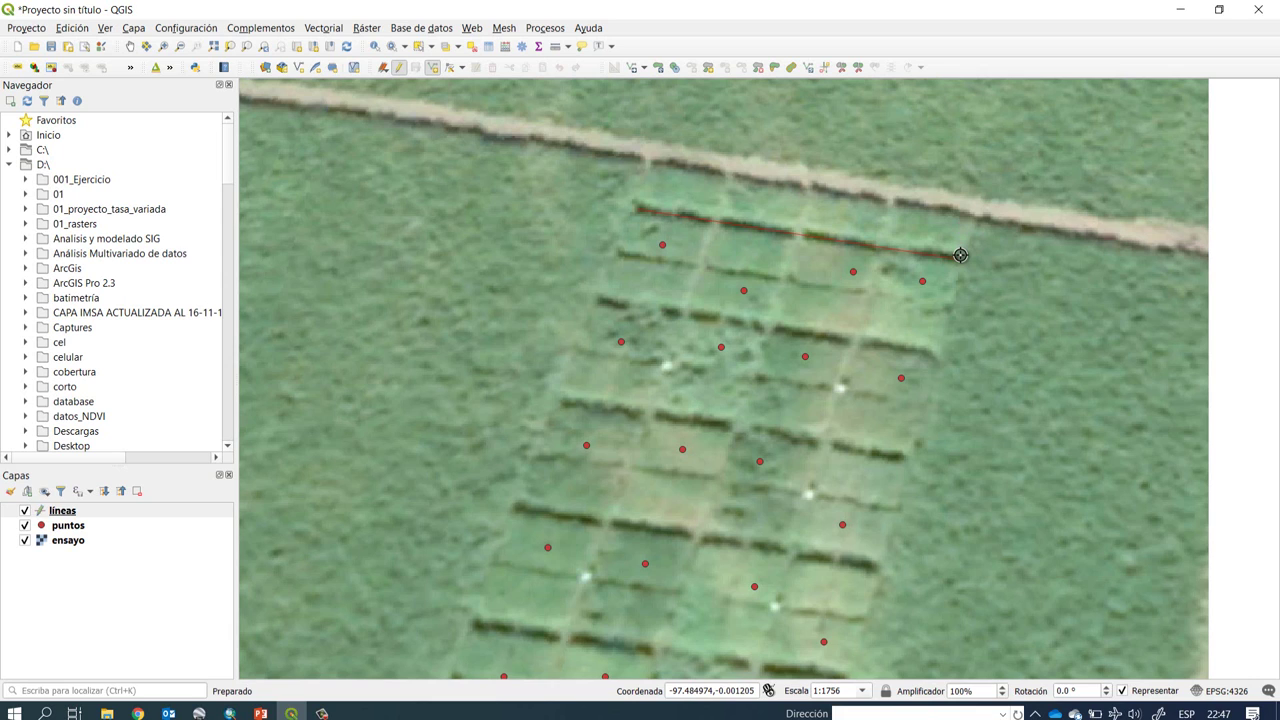
pyautogui.rightClick(960, 255)
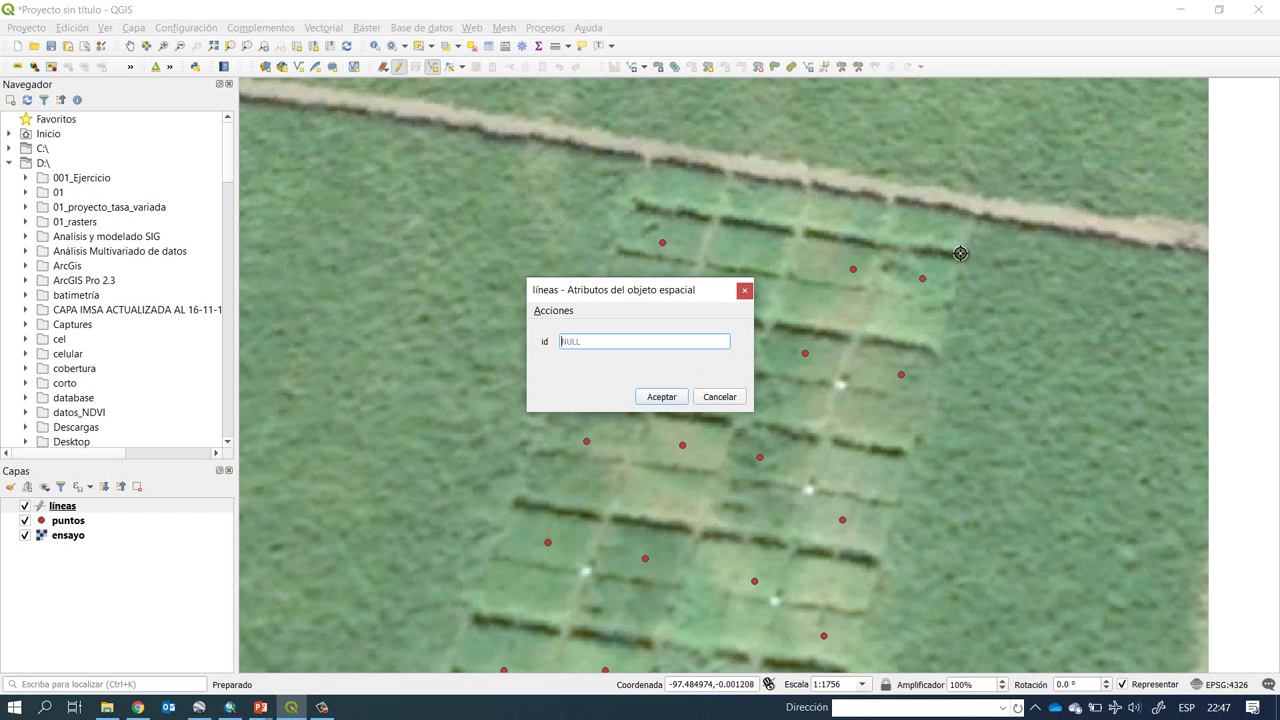
pyautogui.write('1')
pyautogui.click(661, 397)
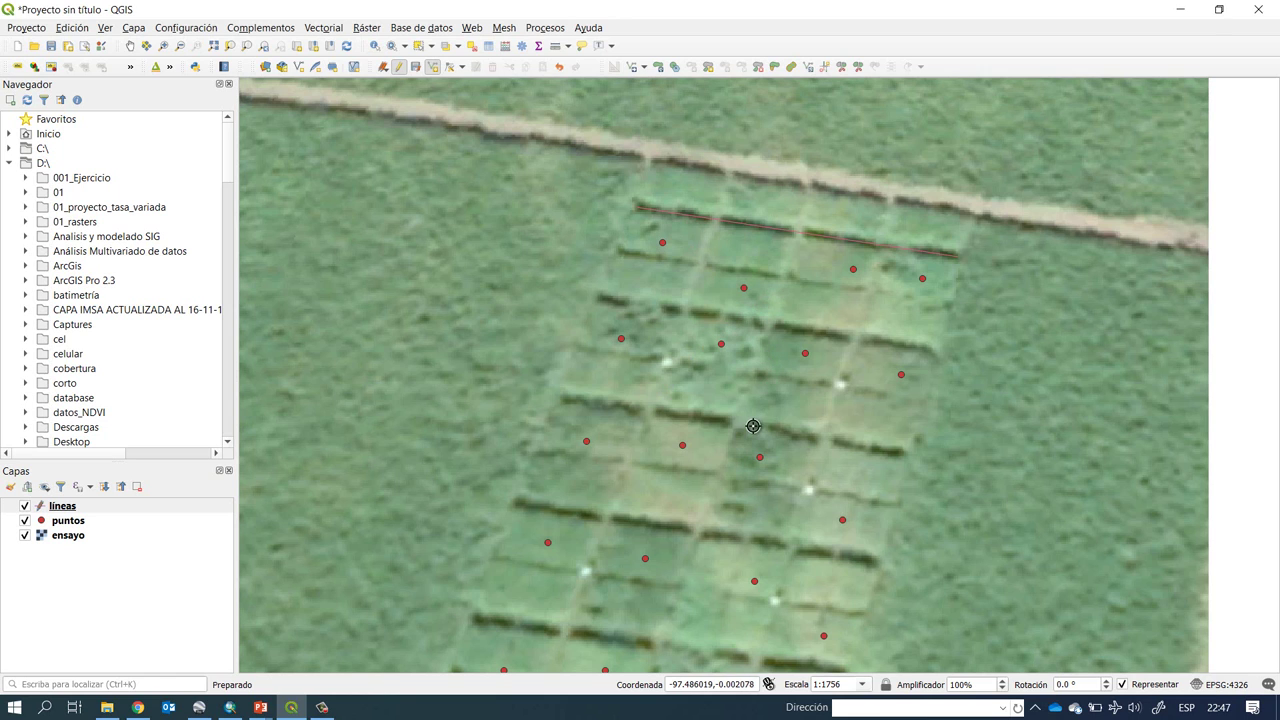
# - Digitize a line down the alley between the first and second plot columns, from the northern line to the last plots, with id 2
pyautogui.scroll(-1, 771, 329)
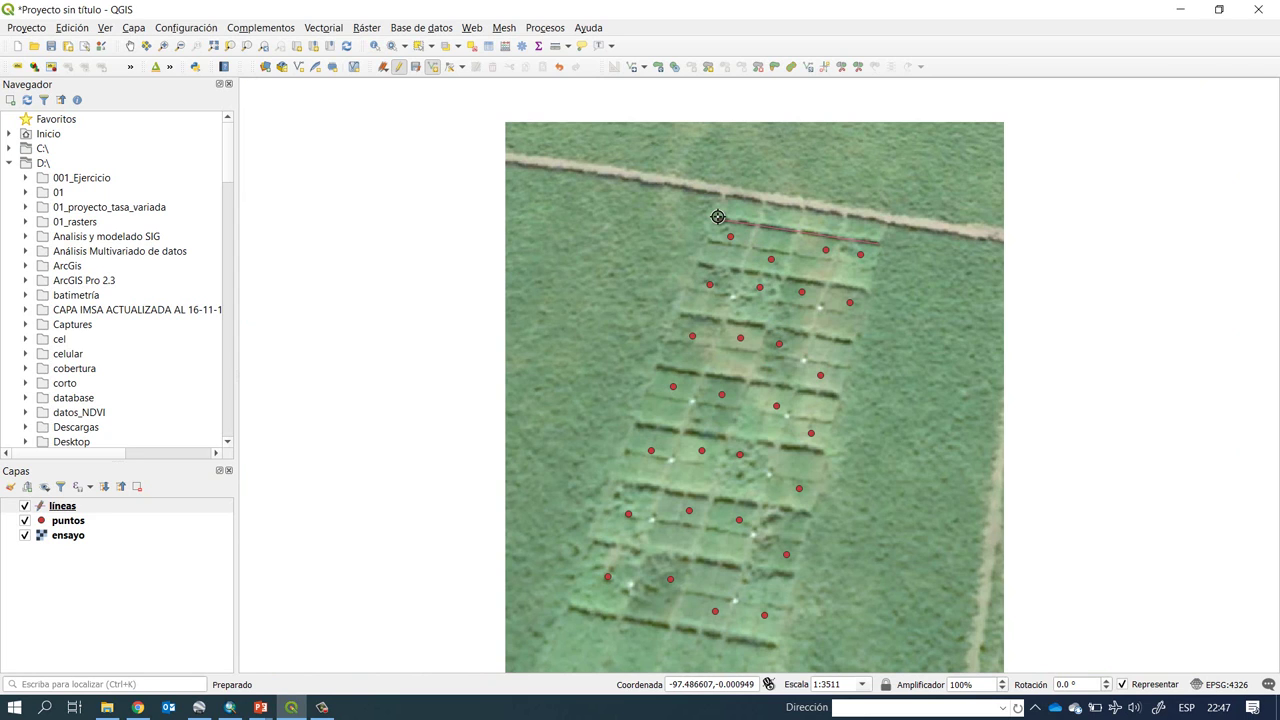
pyautogui.scroll(1, 718, 217)
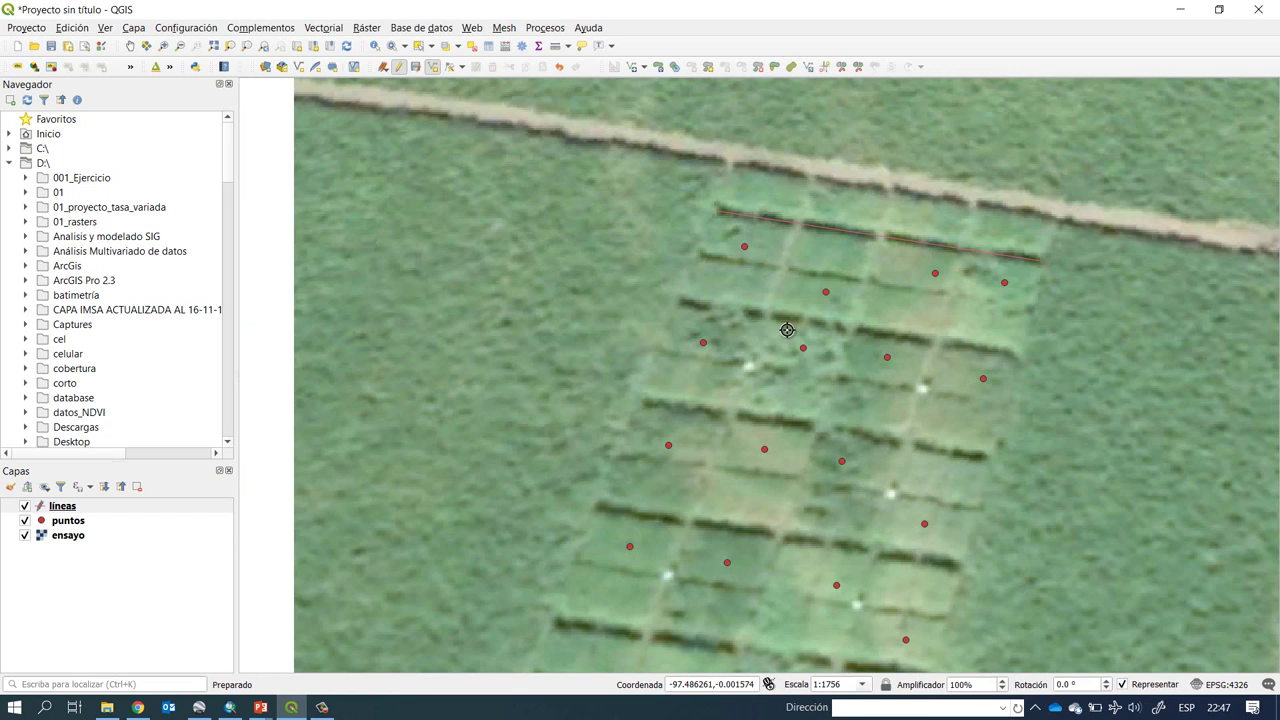
pyautogui.moveTo(787, 327); pyautogui.dragTo(806, 276)
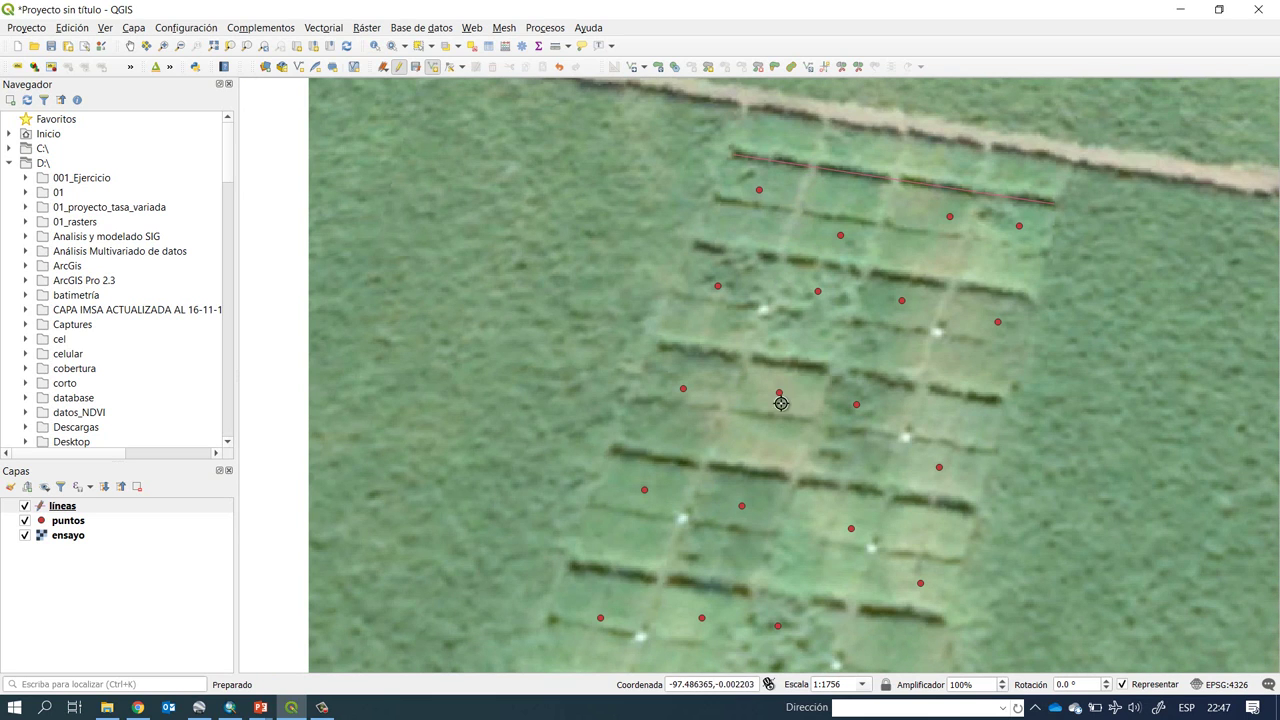
pyautogui.moveTo(790, 507); pyautogui.dragTo(802, 463)
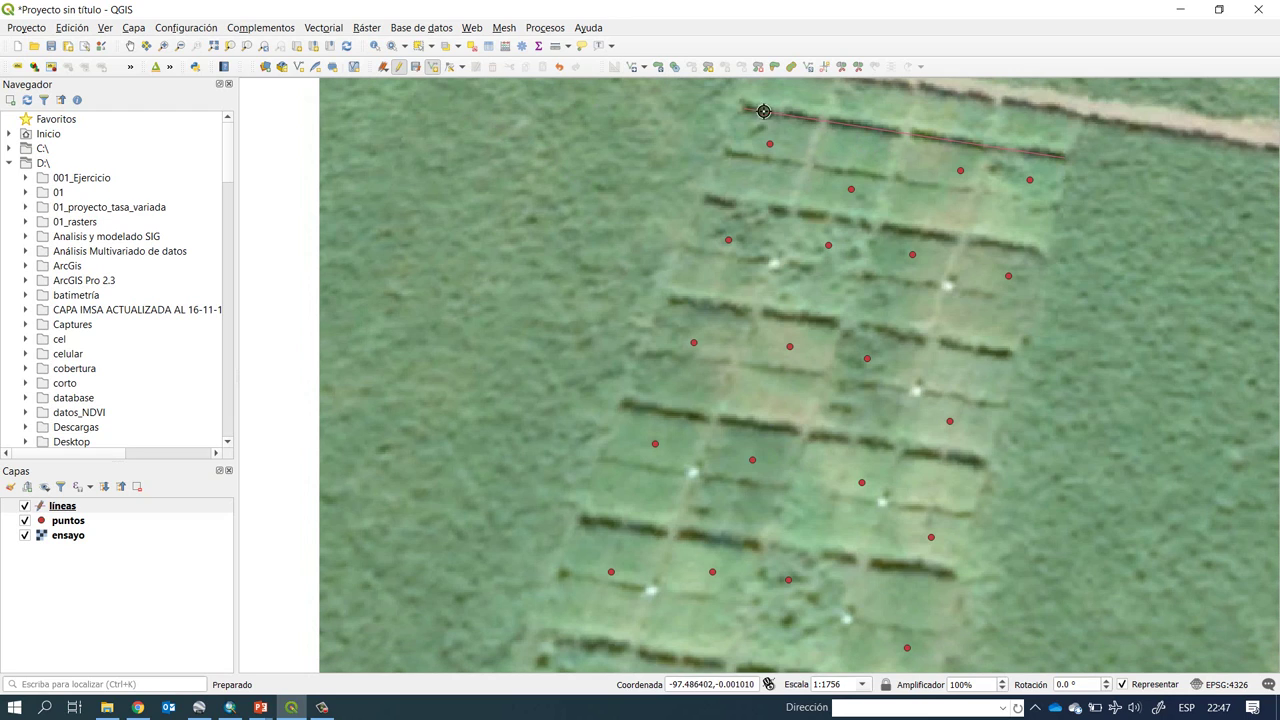
pyautogui.click(404, 68)
pyautogui.scroll(1, 819, 128)
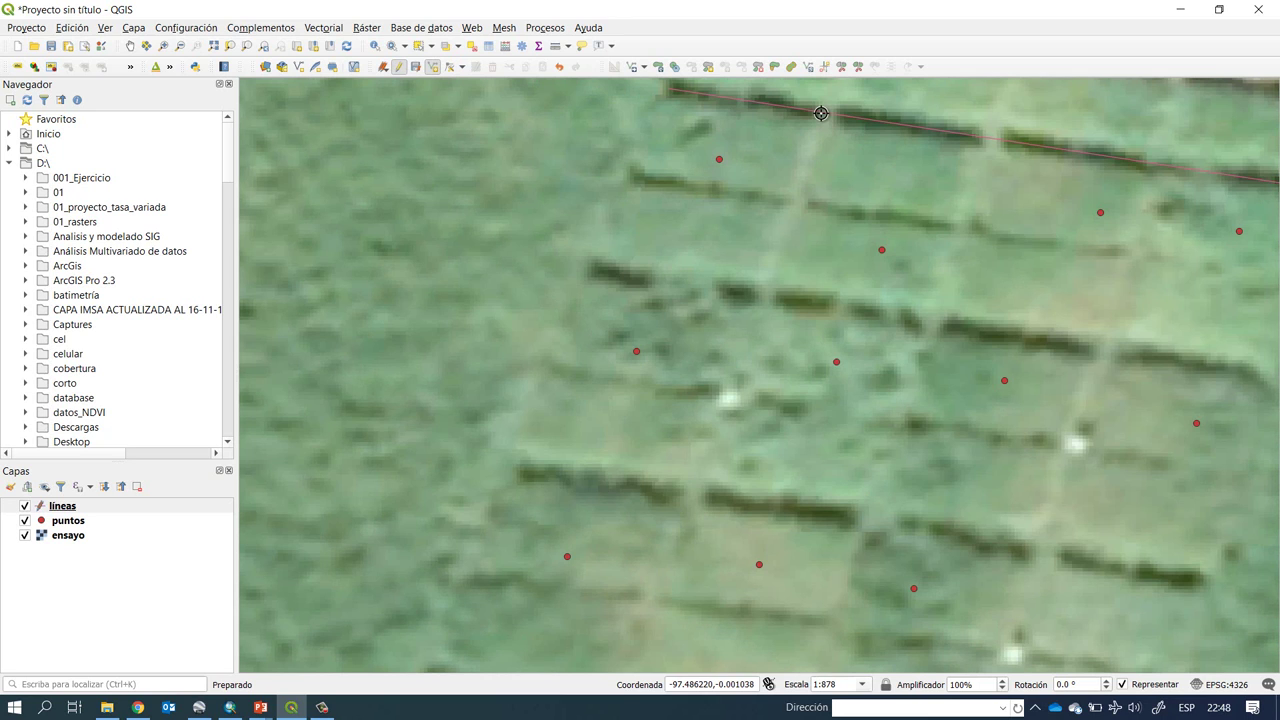
pyautogui.scroll(-2, 758, 419)
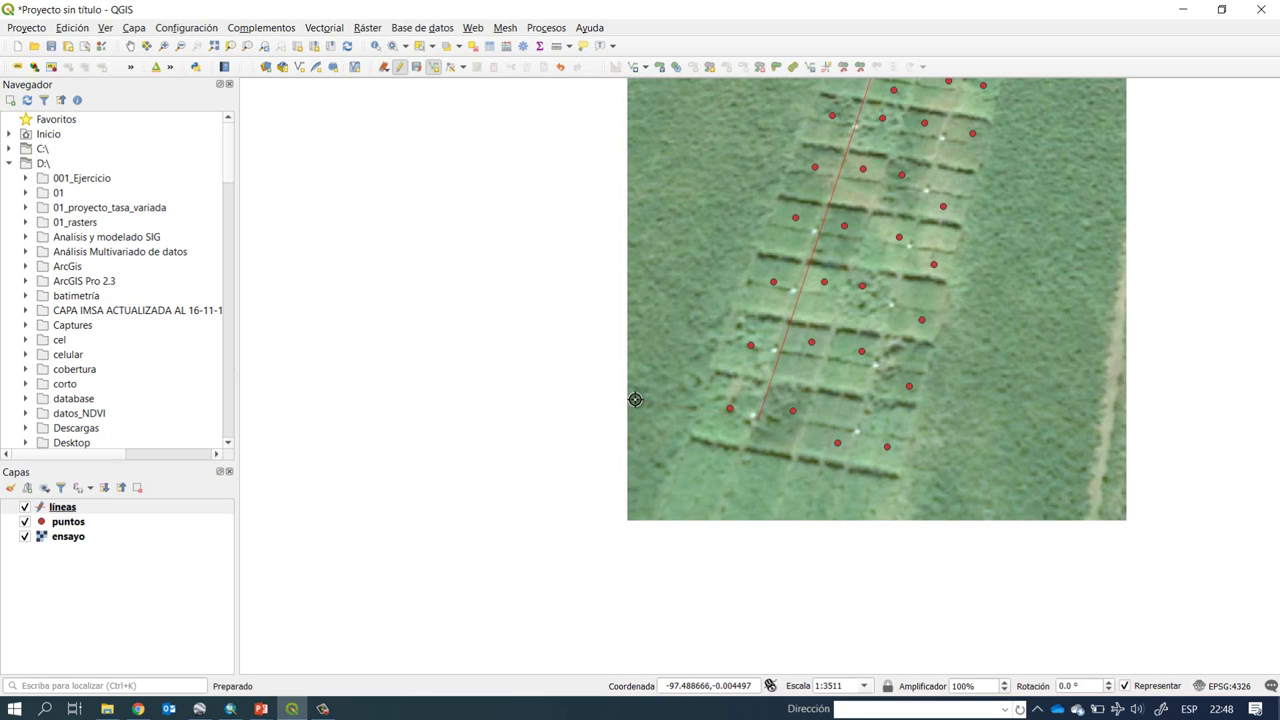
pyautogui.rightClick(759, 421)
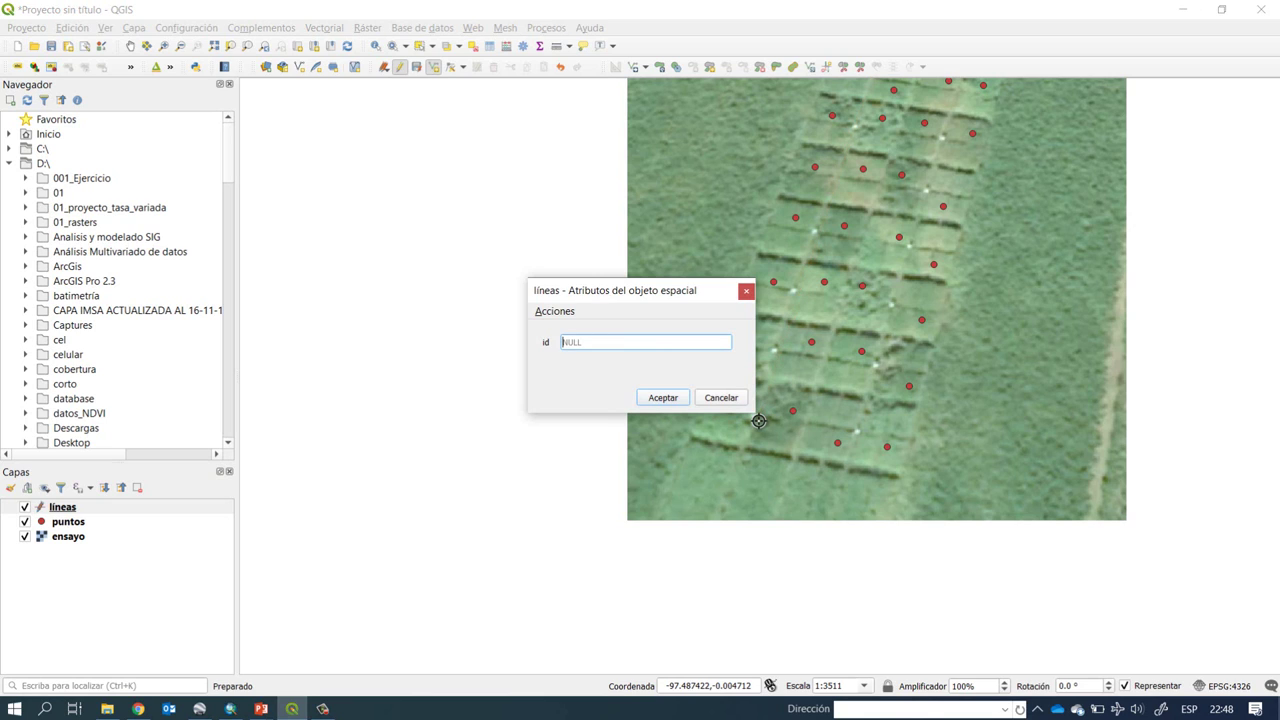
pyautogui.write('2')
pyautogui.press('Return')
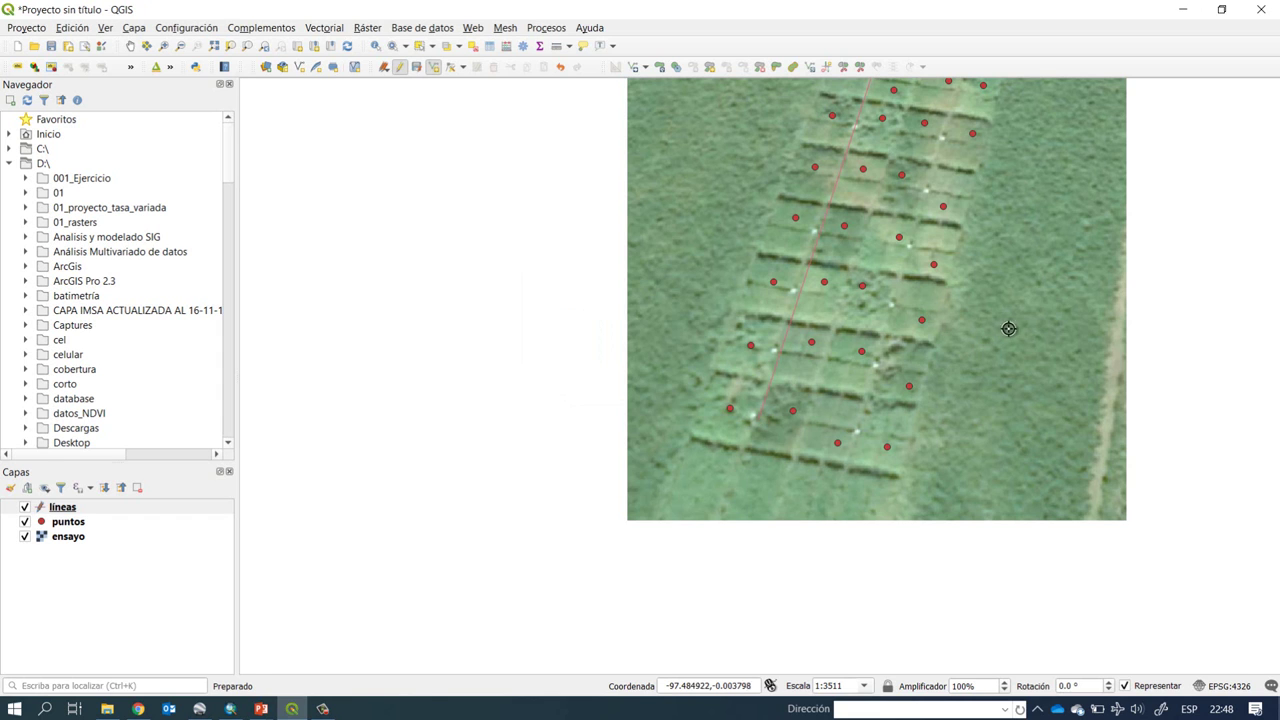
# - Digitize a line down the alley between the second and third plot columns, from the northern line to the last plots, with id 3
pyautogui.press('Up')
pyautogui.press('Up')
pyautogui.press('Up')
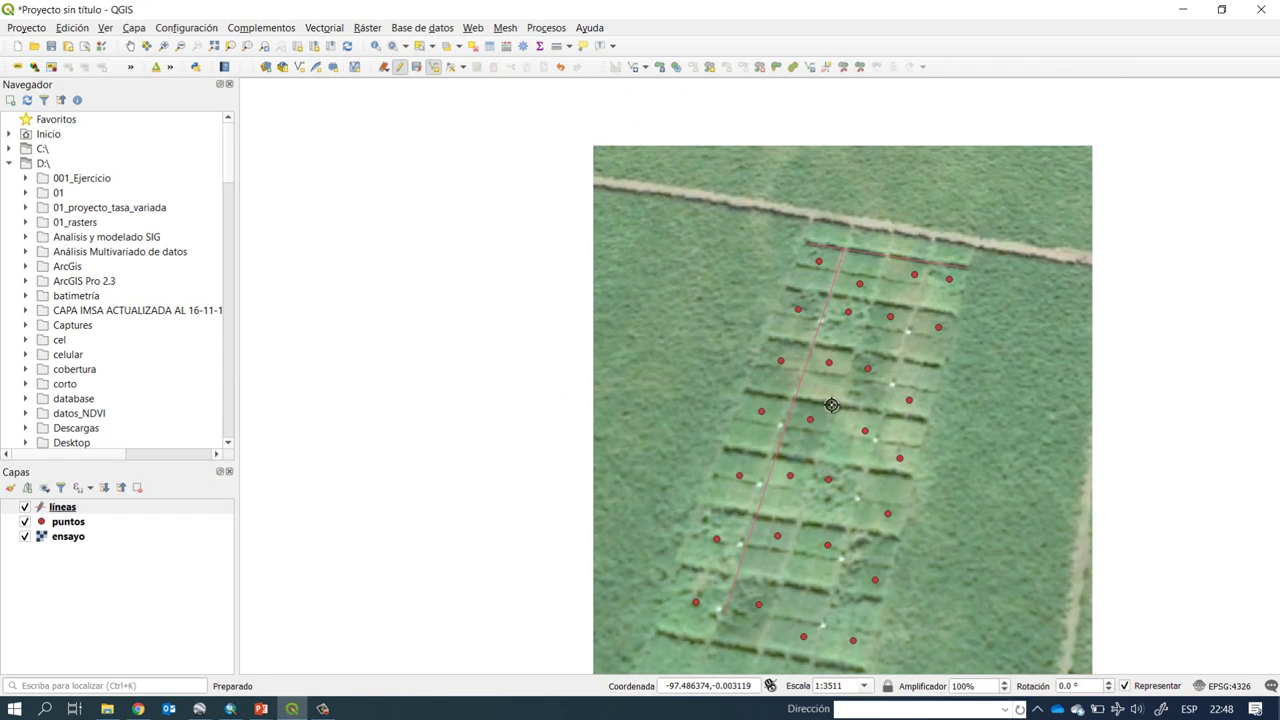
pyautogui.scroll(1, 866, 279)
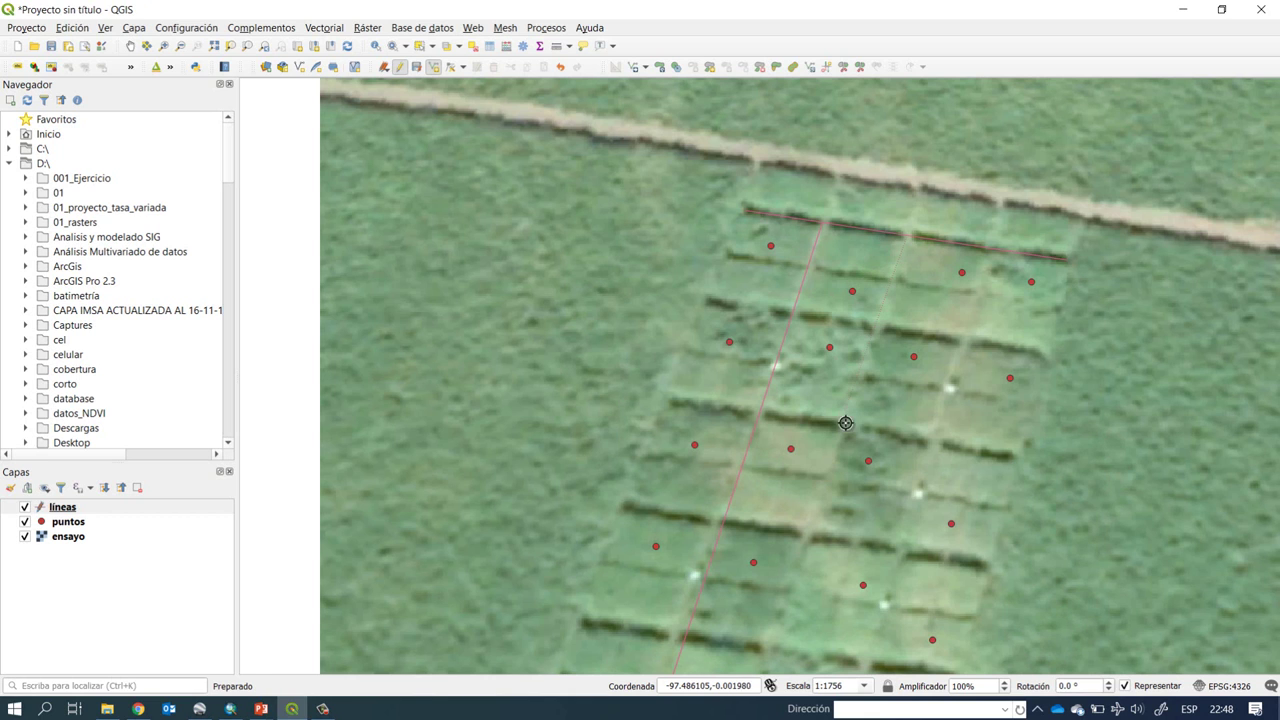
pyautogui.press('Down')
pyautogui.press('Down')
pyautogui.press('Down')
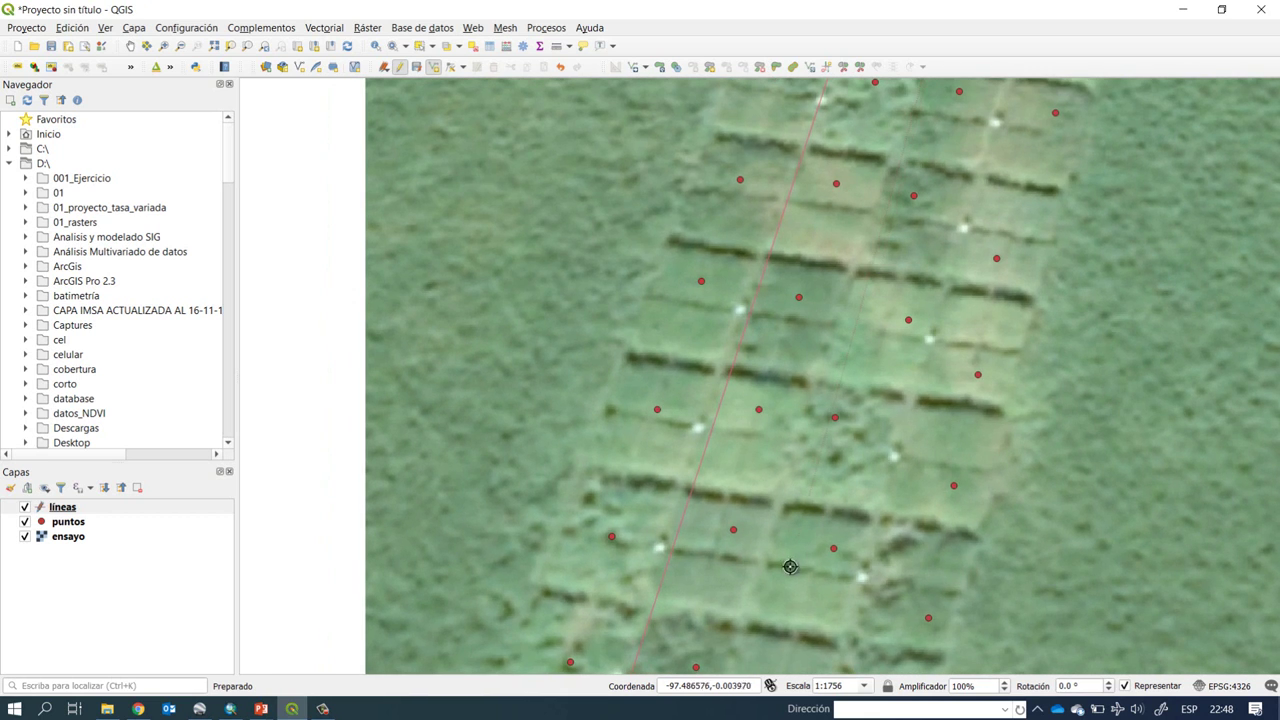
pyautogui.press('Down')
pyautogui.press('Down')
pyautogui.press('Down')
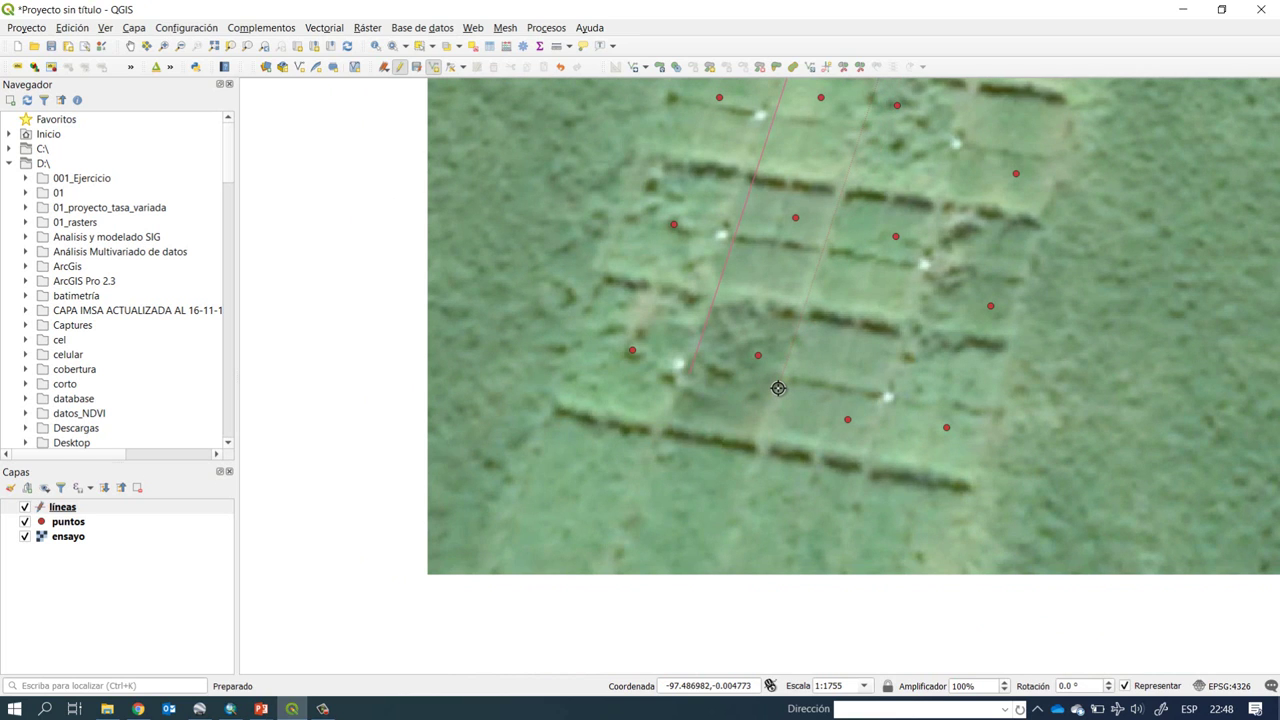
pyautogui.click(778, 388)
pyautogui.rightClick(778, 388)
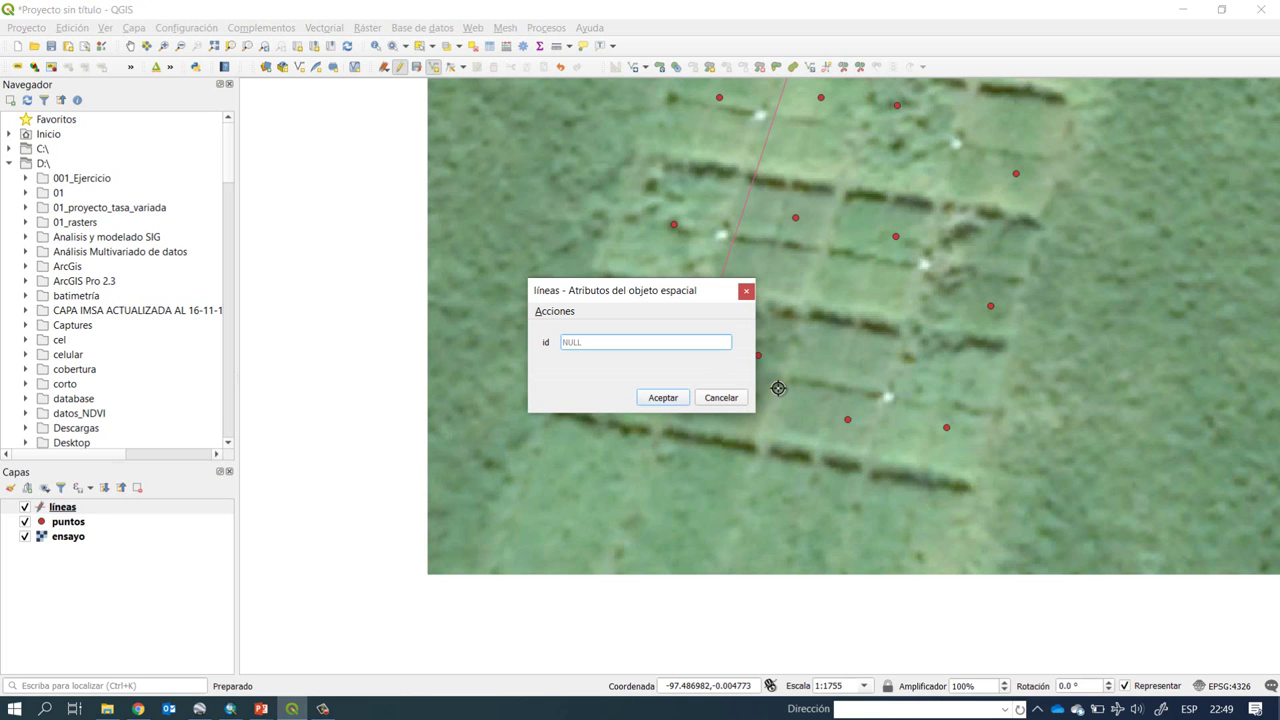
pyautogui.write('3')
pyautogui.press('Return')
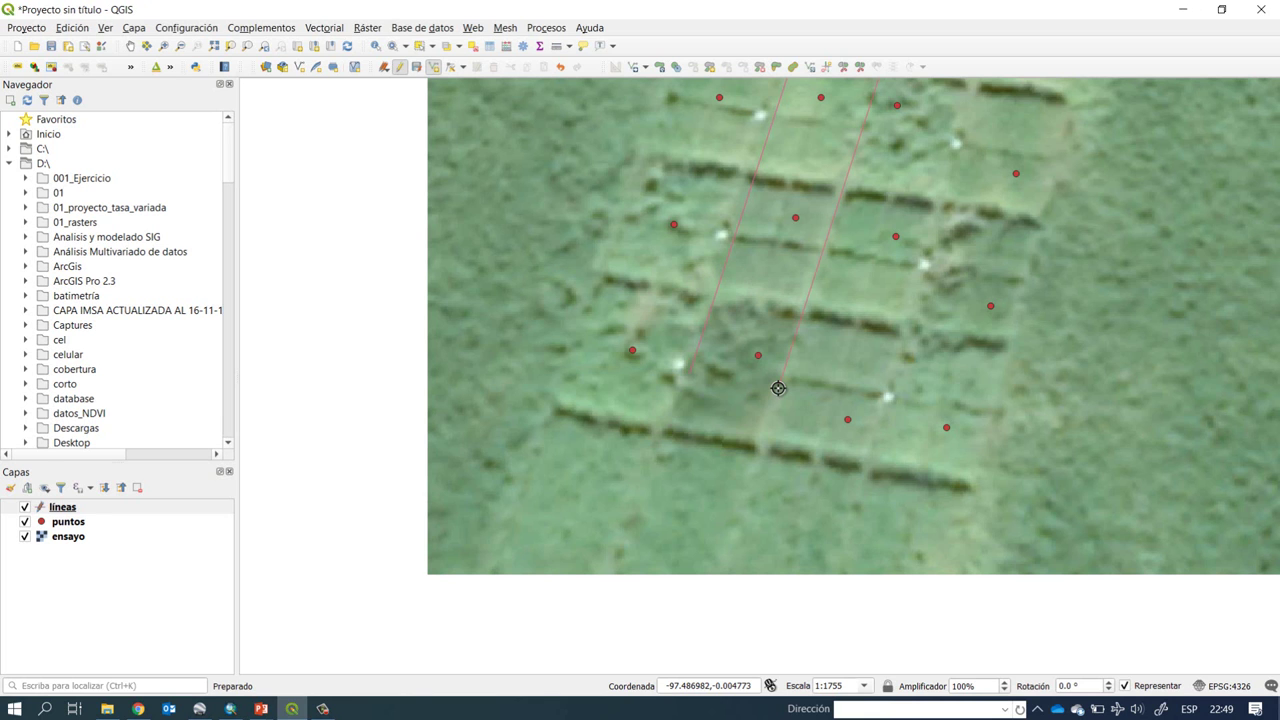
# - Digitize a line down the alley between the third and fourth plot columns, from the northern line to the last plots, with id 4
pyautogui.scroll(2, 805, 563)
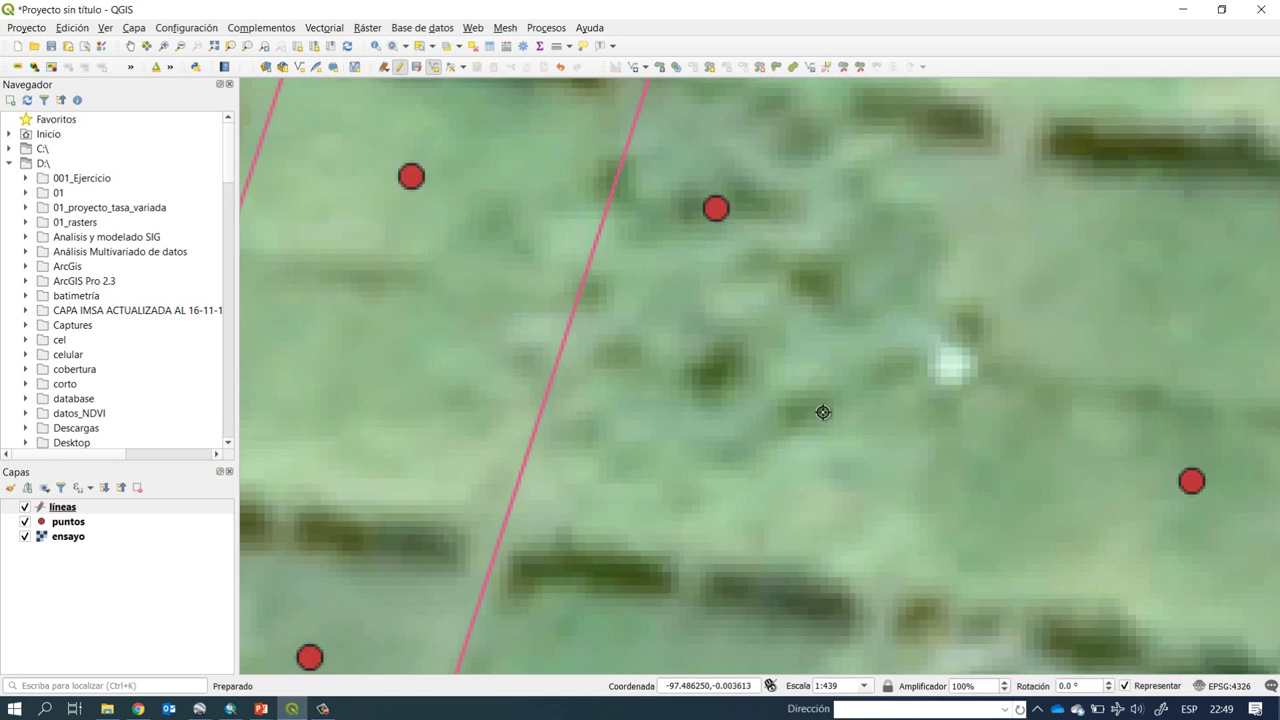
pyautogui.scroll(-4, 823, 414)
pyautogui.scroll(2, 862, 302)
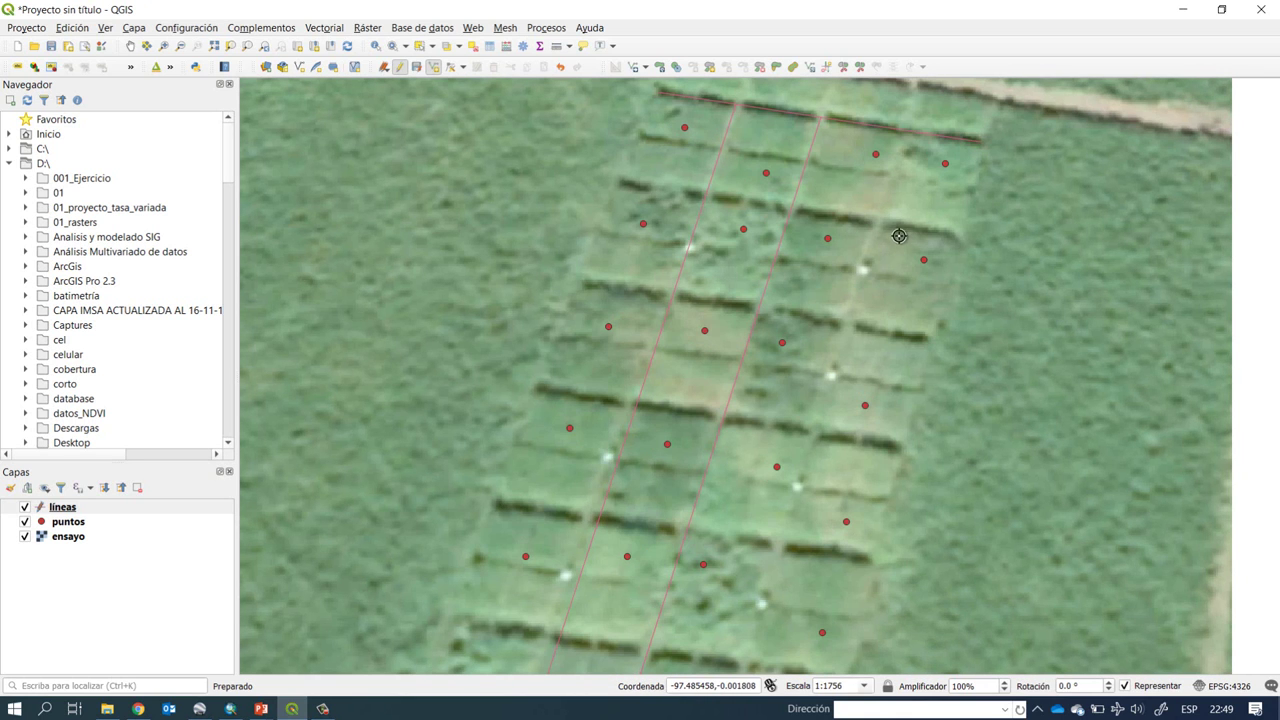
pyautogui.scroll(1, 906, 125)
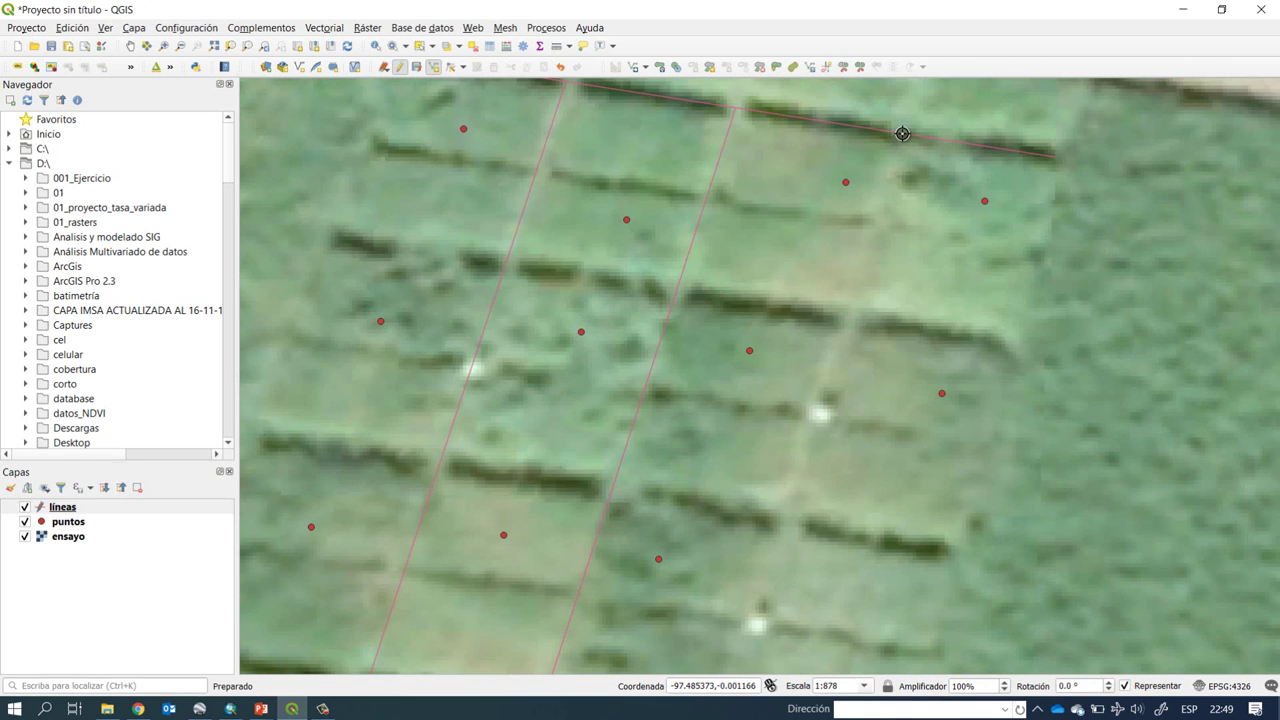
pyautogui.moveTo(830, 448); pyautogui.dragTo(856, 236)
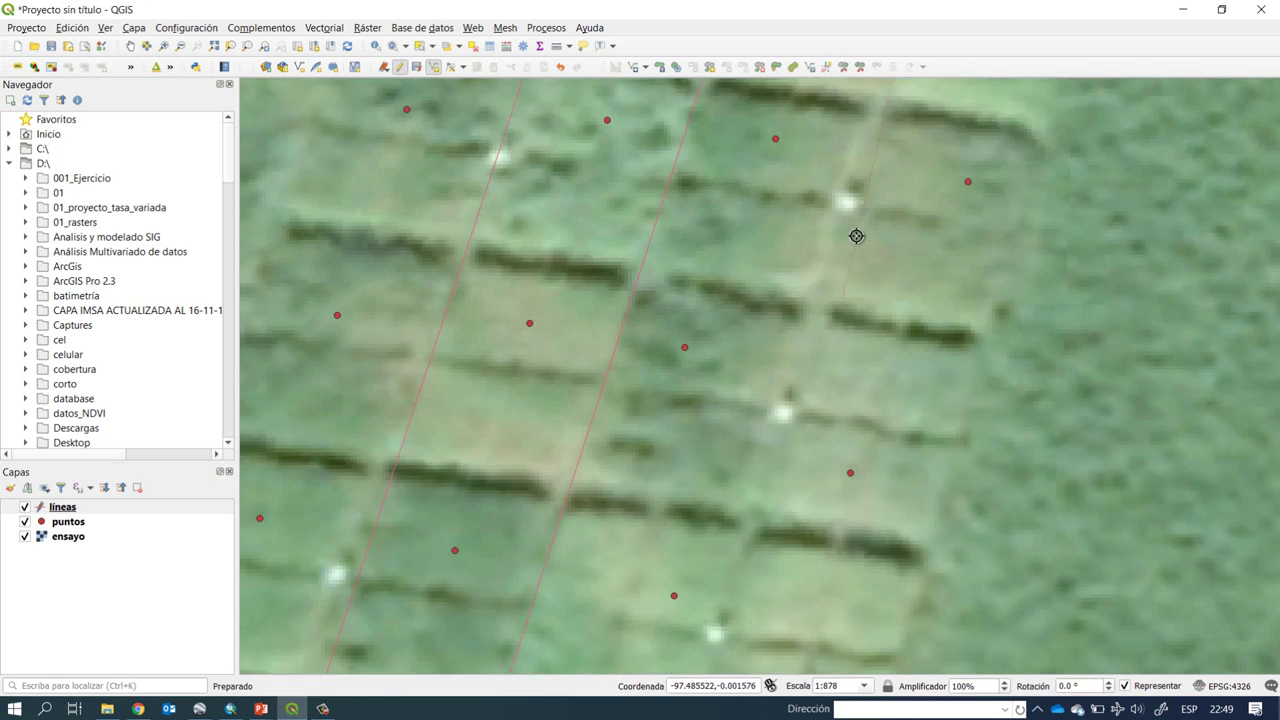
pyautogui.scroll(-1, 797, 463)
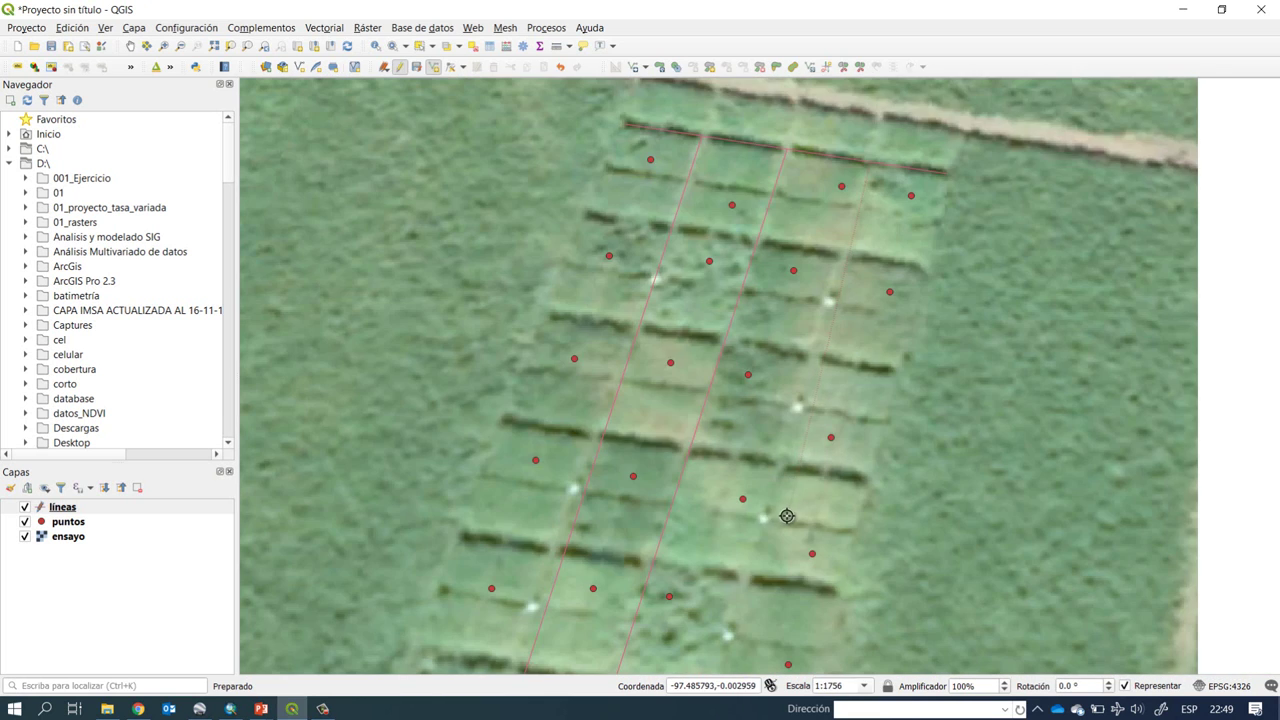
pyautogui.moveTo(787, 515); pyautogui.dragTo(756, 430)
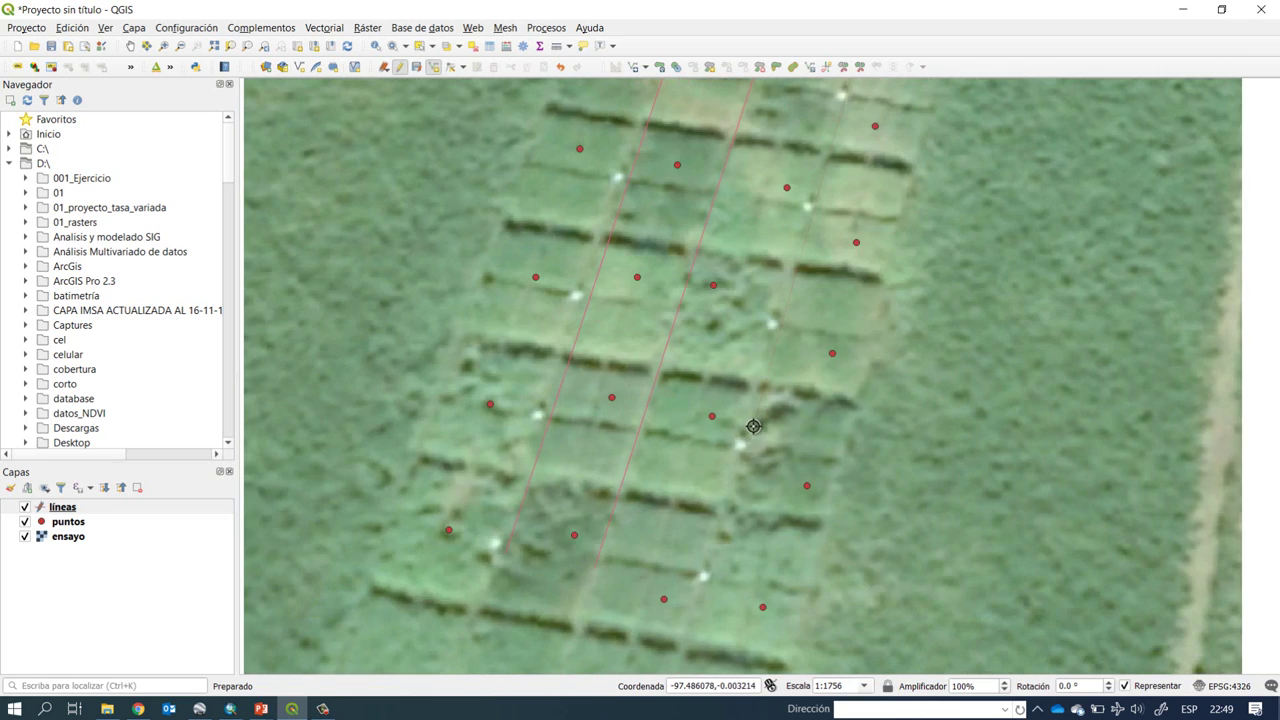
pyautogui.scroll(-1, 753, 426)
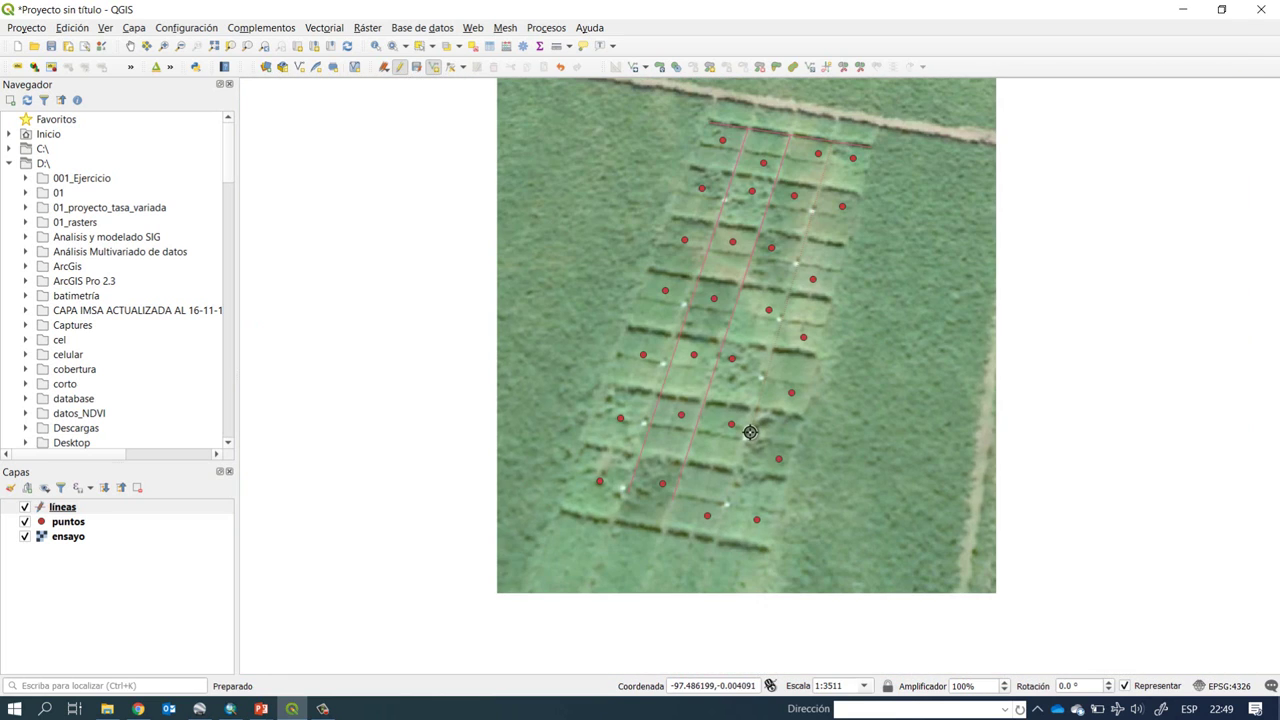
pyautogui.rightClick(727, 510)
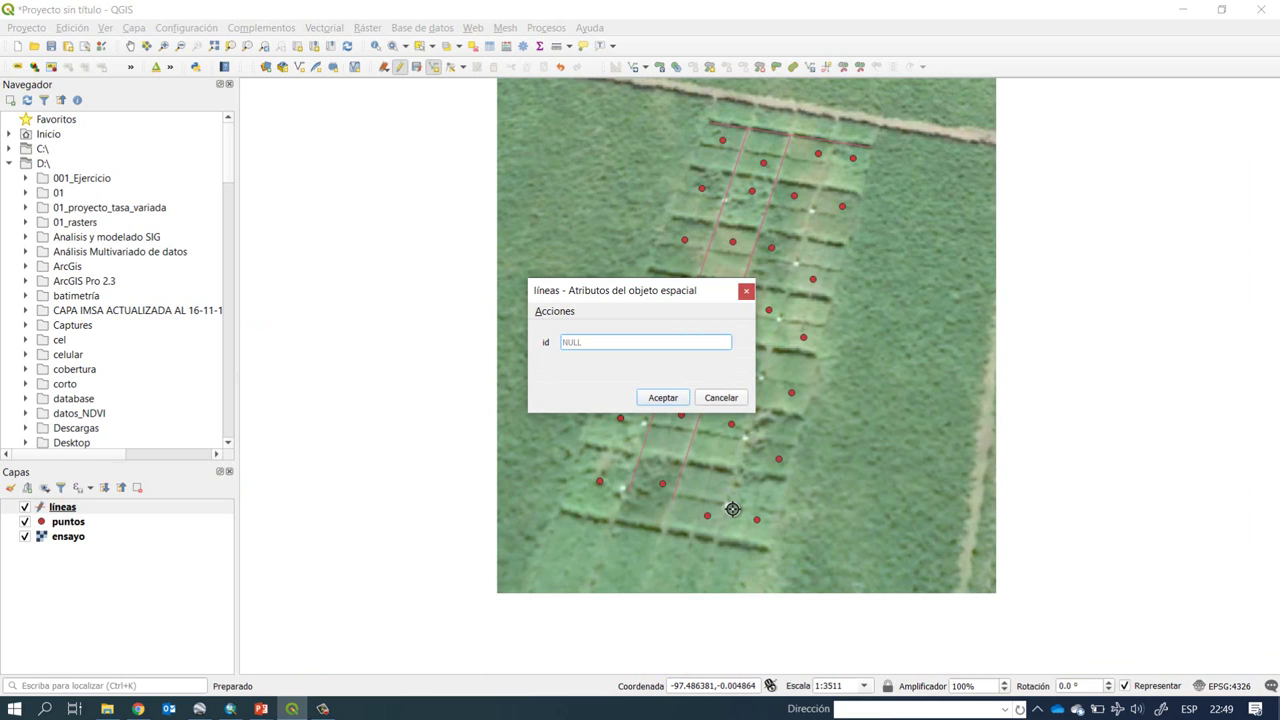
pyautogui.write('4')
pyautogui.press('Return')
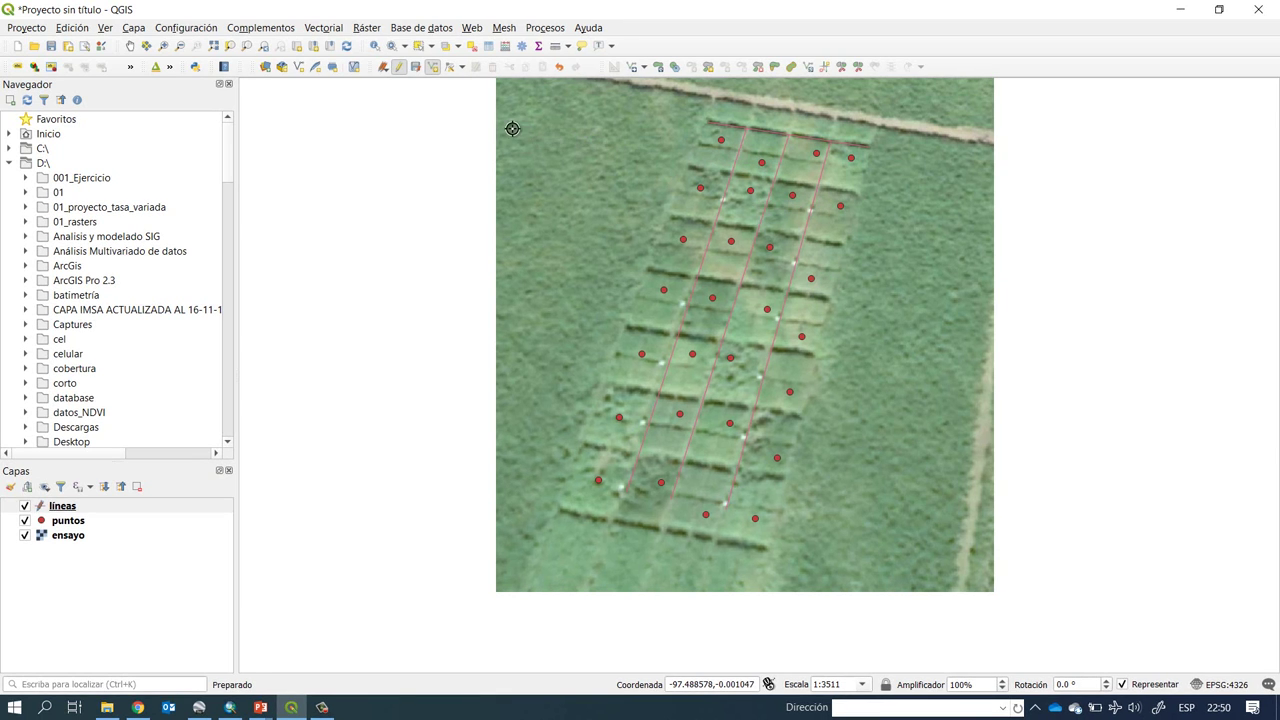
# - Stop editing the líneas layer, saving its changes, and open its attribute table
pyautogui.click(398, 70)
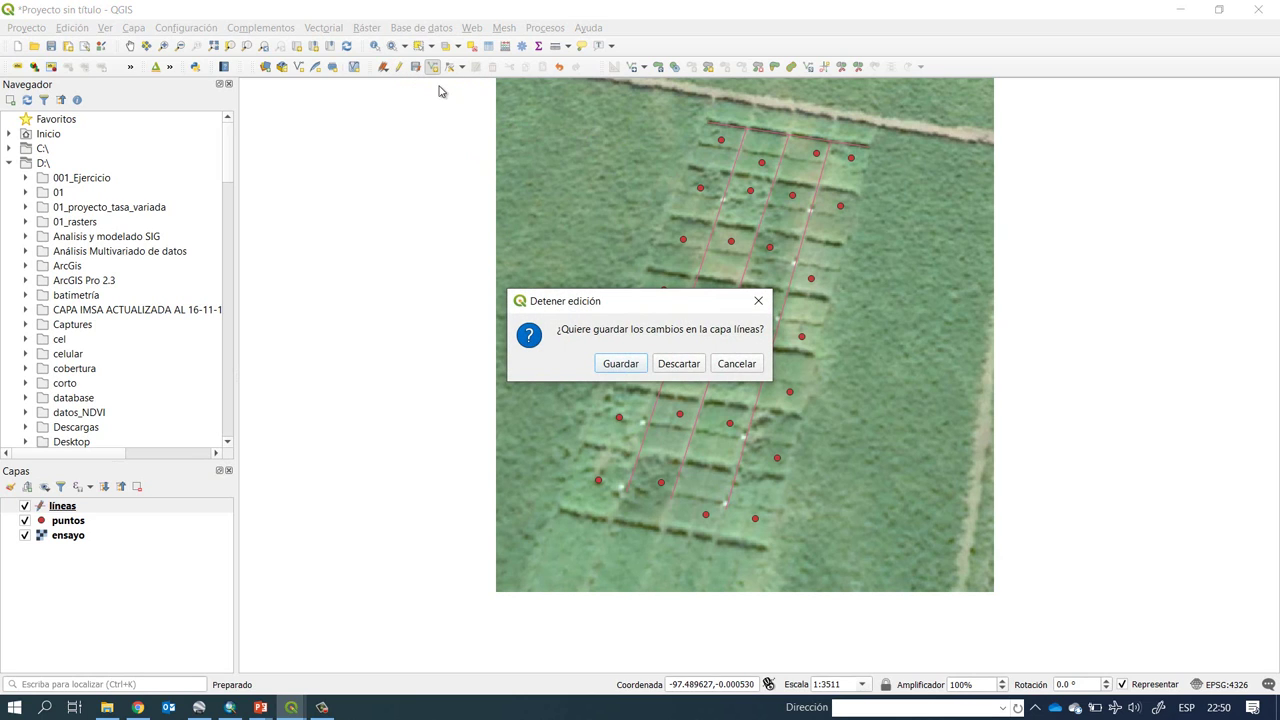
pyautogui.click(620, 364)
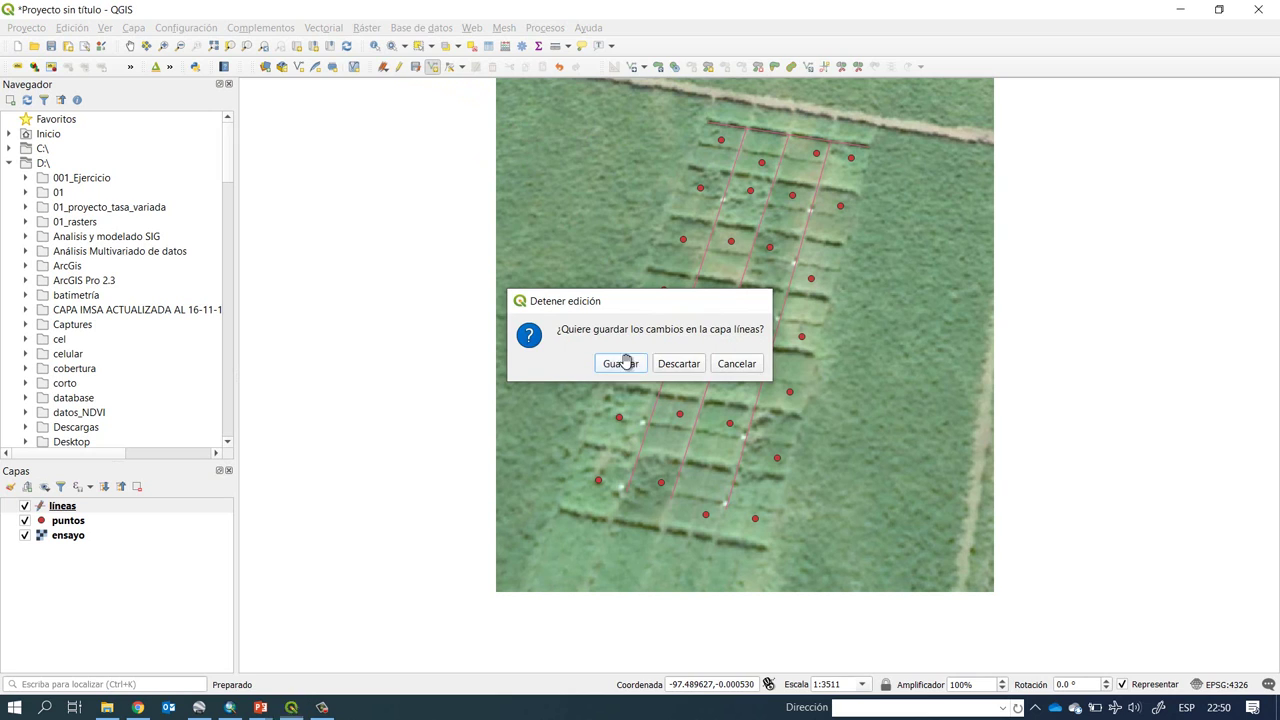
pyautogui.rightClick(63, 506)
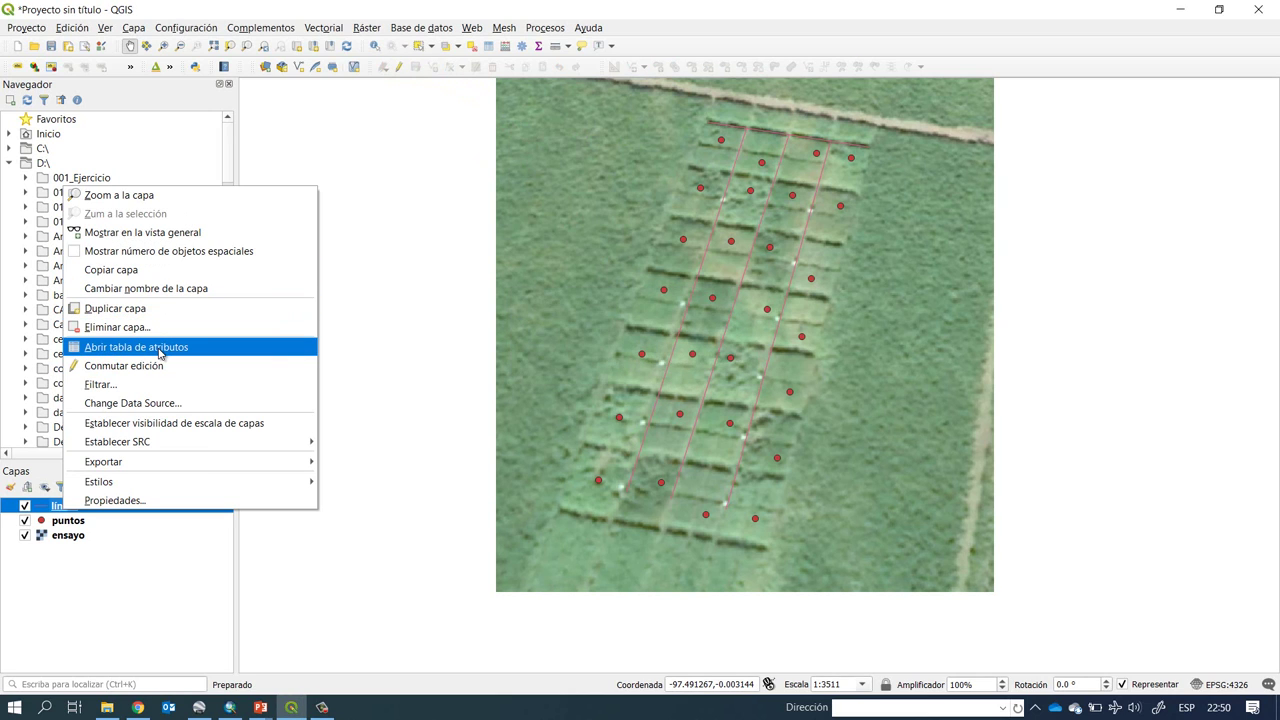
pyautogui.click(160, 353)
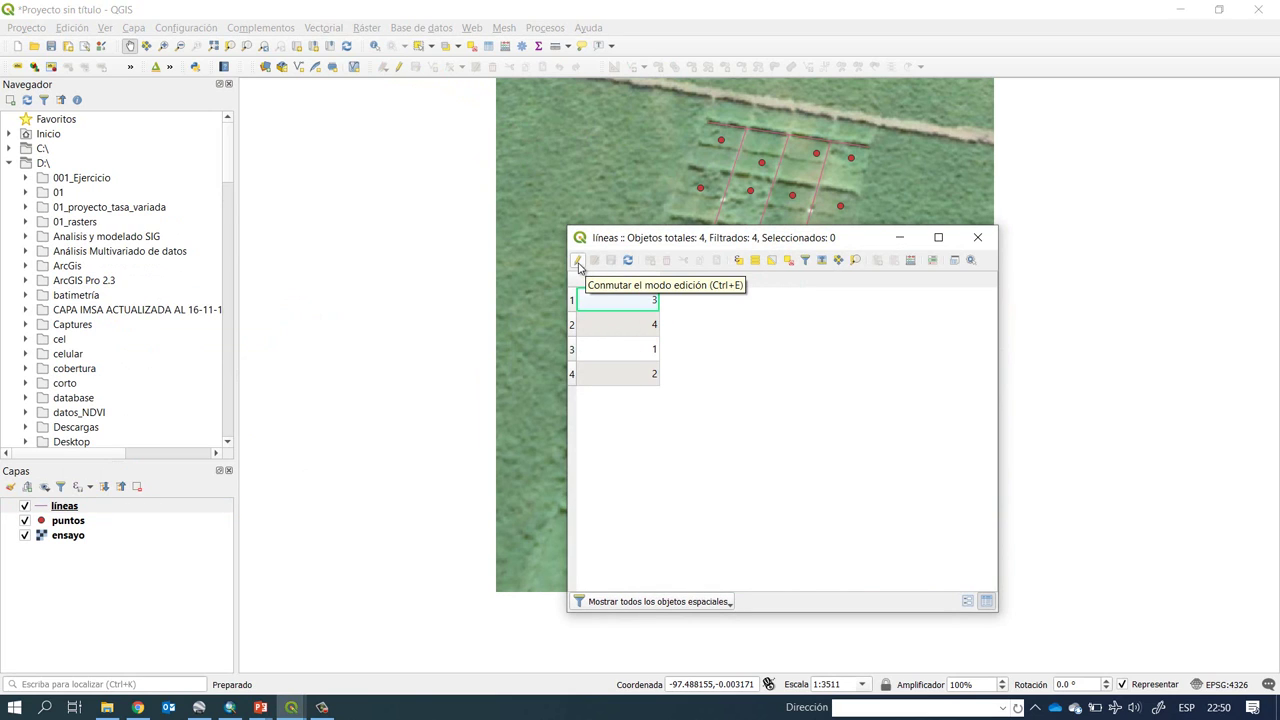
# - Turn on editing in the líneas table and add a field named tipo of type Texto (cadena) with length 15
pyautogui.click(578, 261)
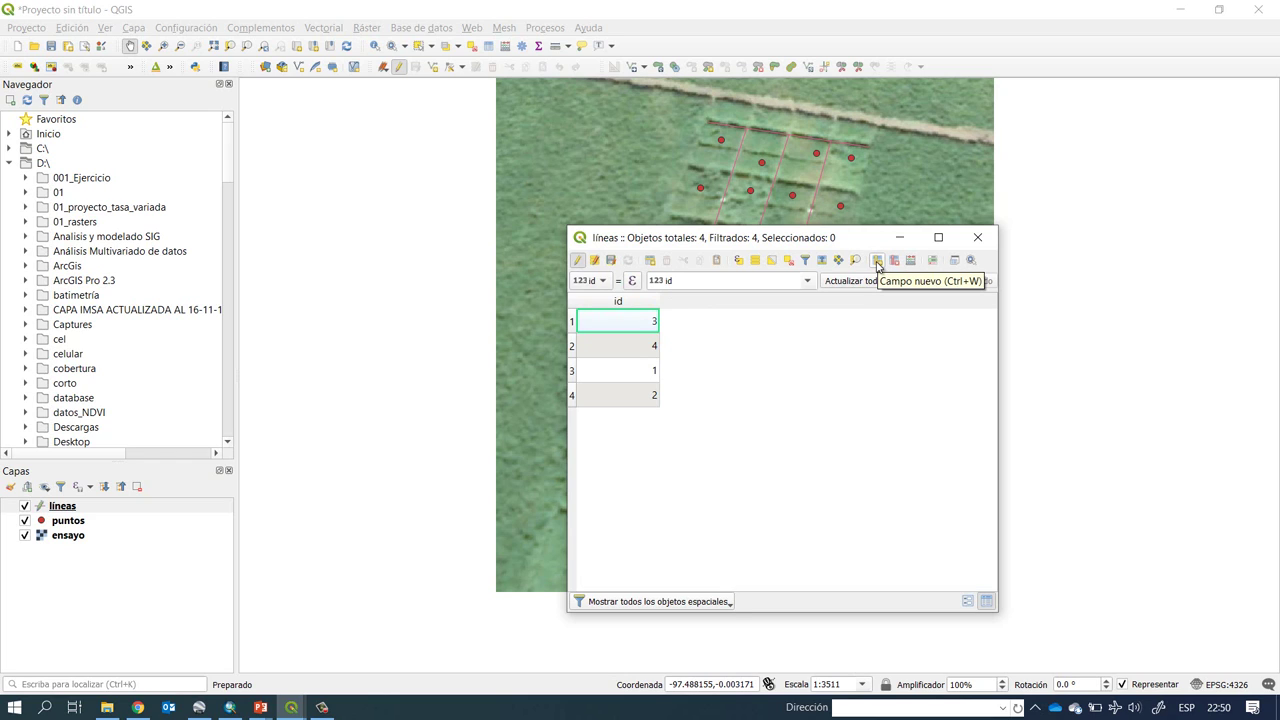
pyautogui.click(877, 261)
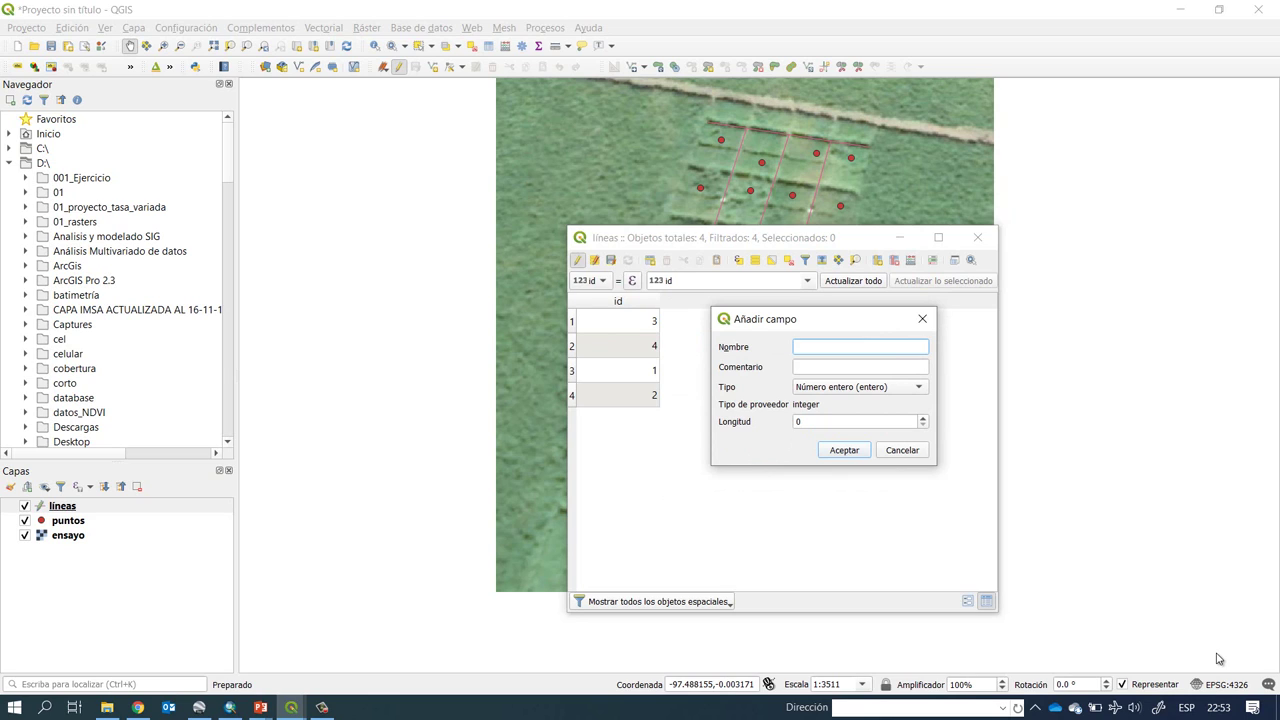
pyautogui.write('tipo')
pyautogui.click(910, 392)
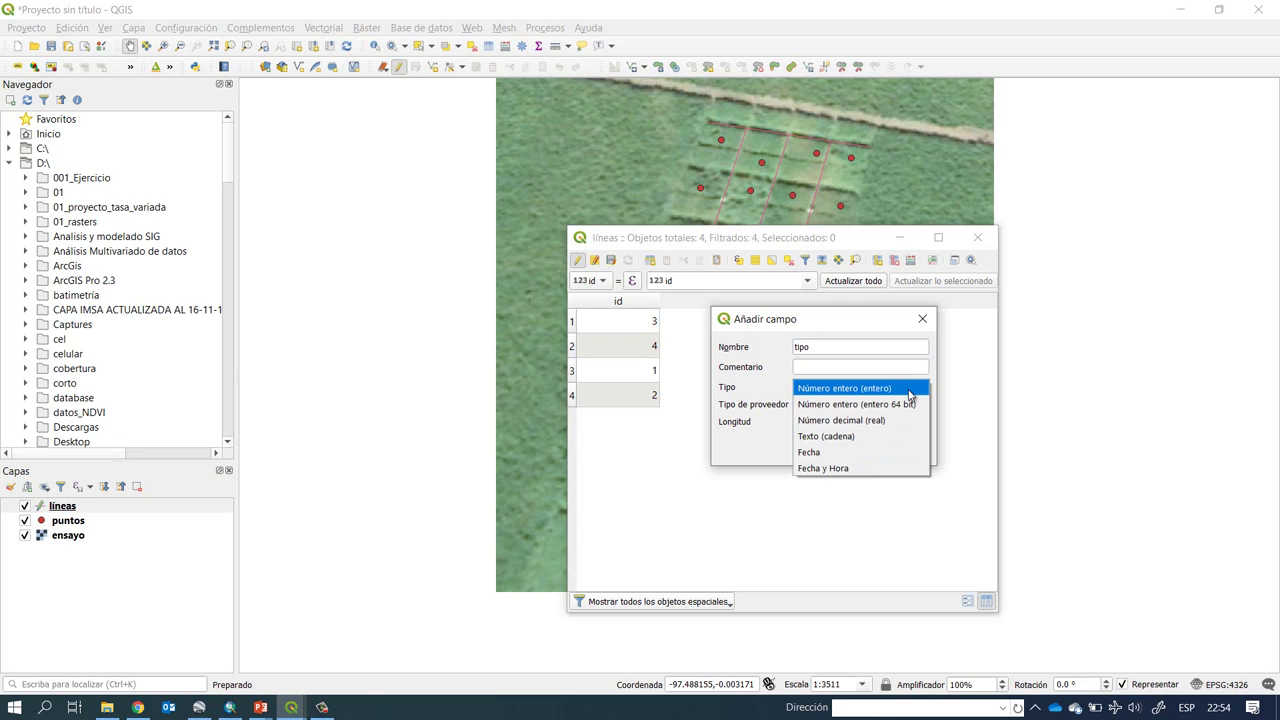
pyautogui.click(840, 436)
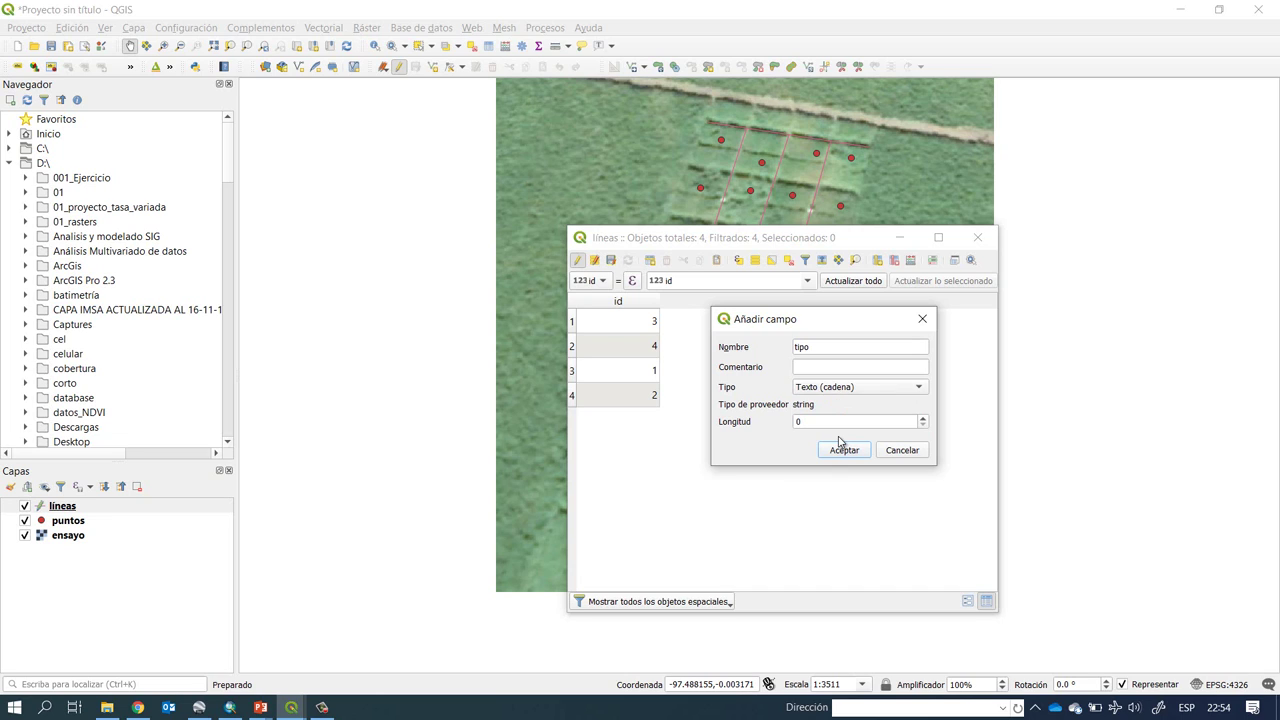
pyautogui.click(912, 421)
pyautogui.press('BackSpace')
pyautogui.write('15')
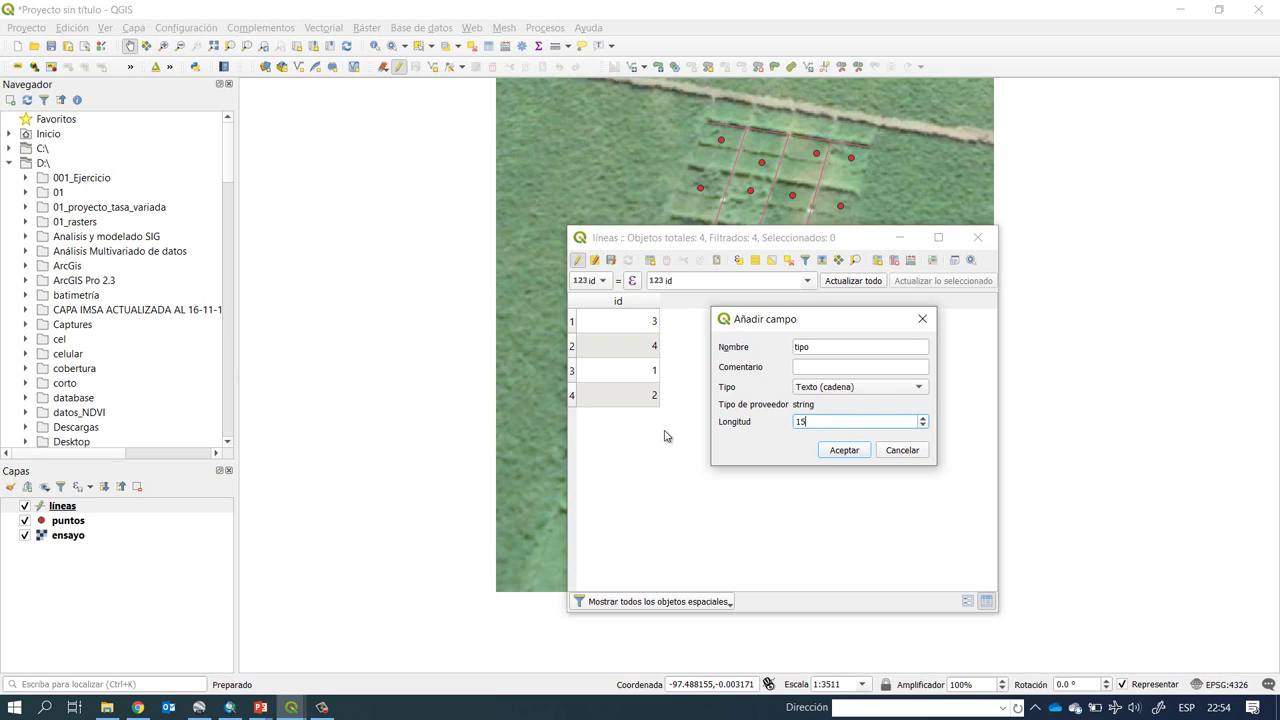
pyautogui.click(845, 451)
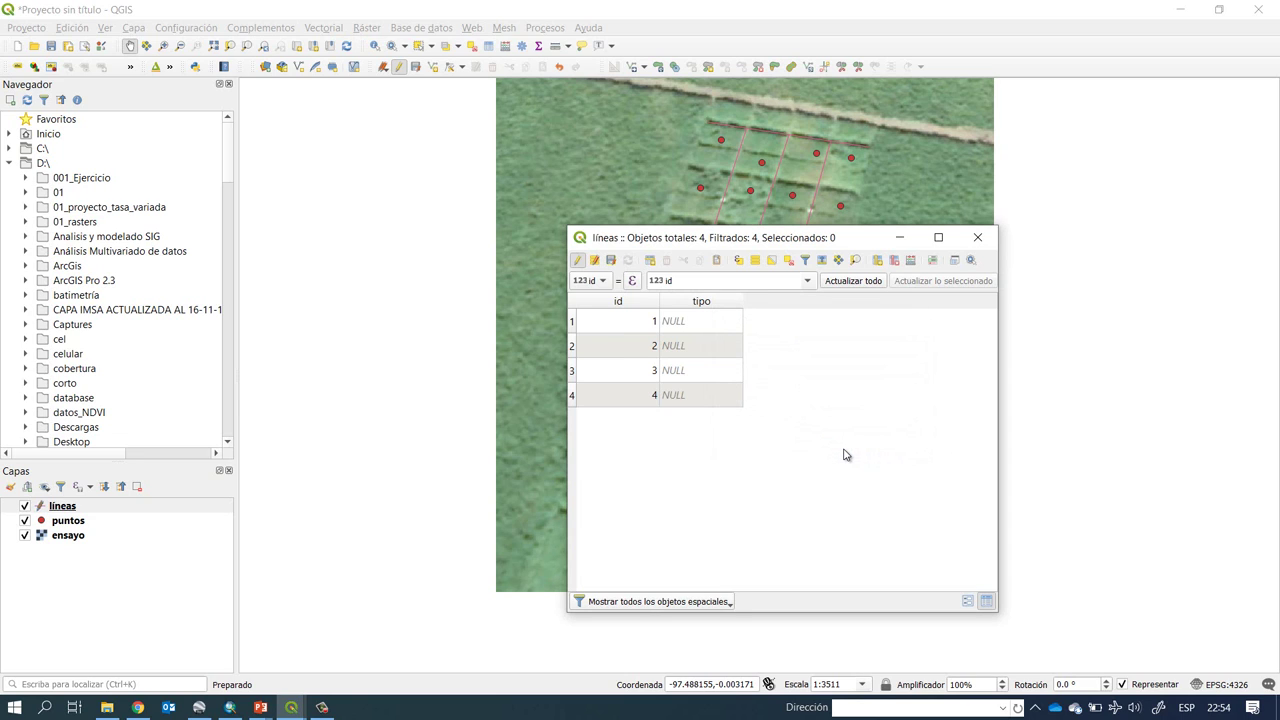
# - Identify the lines on the map by selecting their table rows, and set tipo to principal for the line with id 1
pyautogui.click(573, 324)
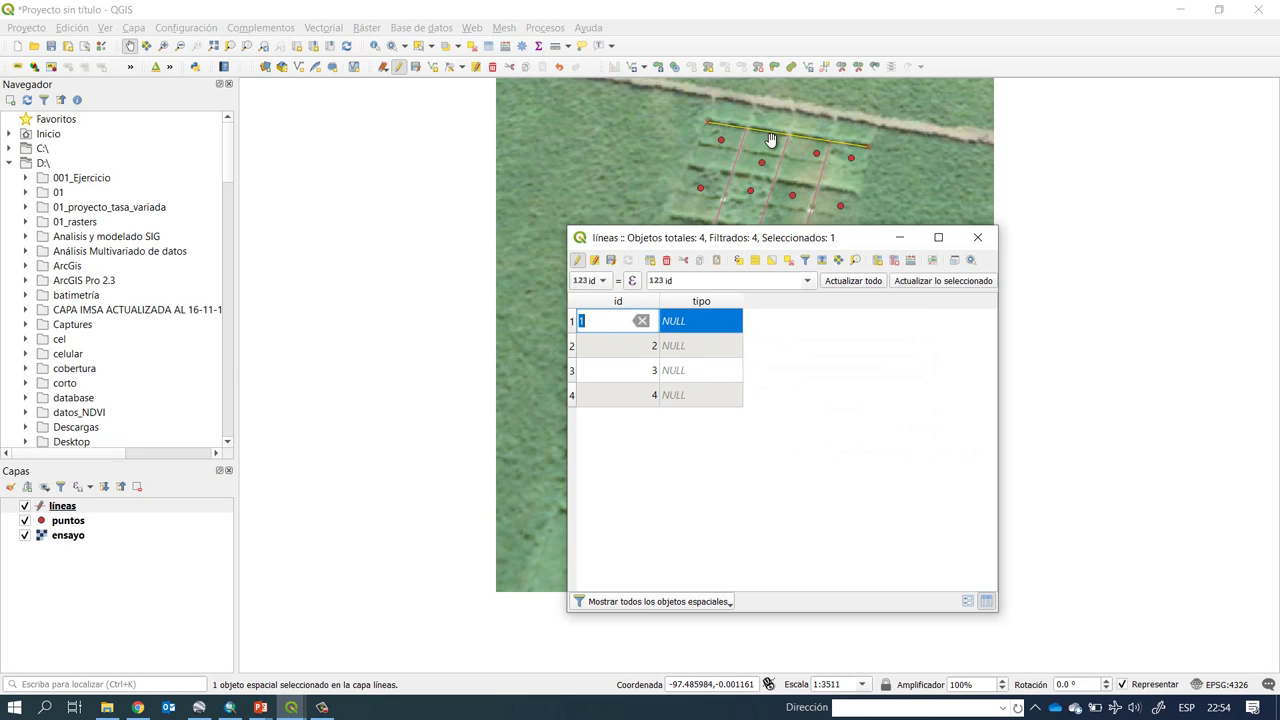
pyautogui.scroll(1, 770, 140)
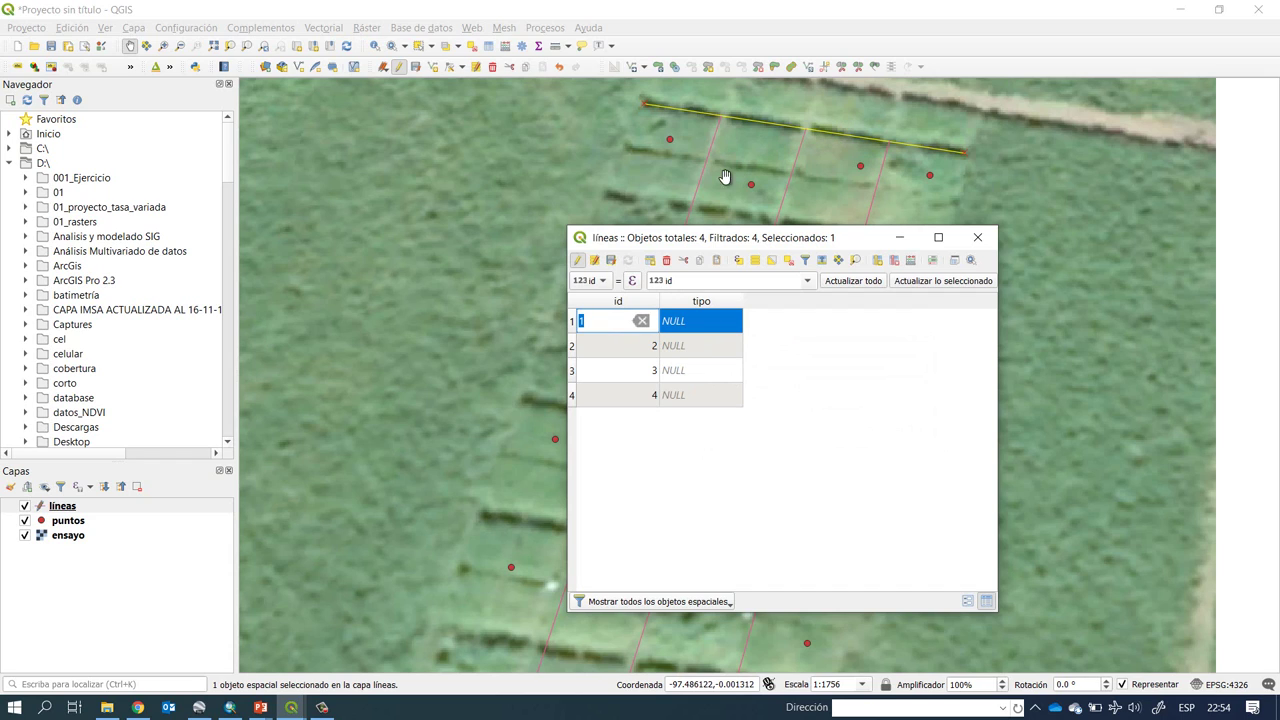
pyautogui.click(577, 350)
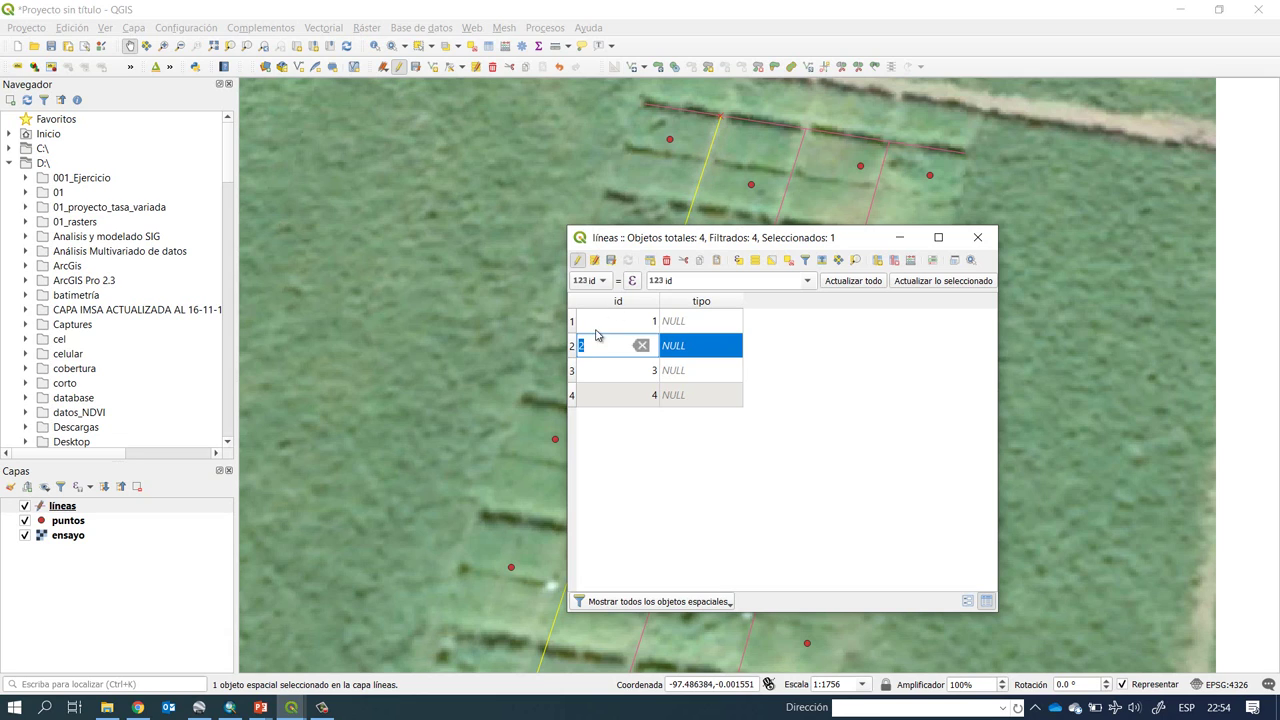
pyautogui.click(576, 370)
pyautogui.click(574, 322)
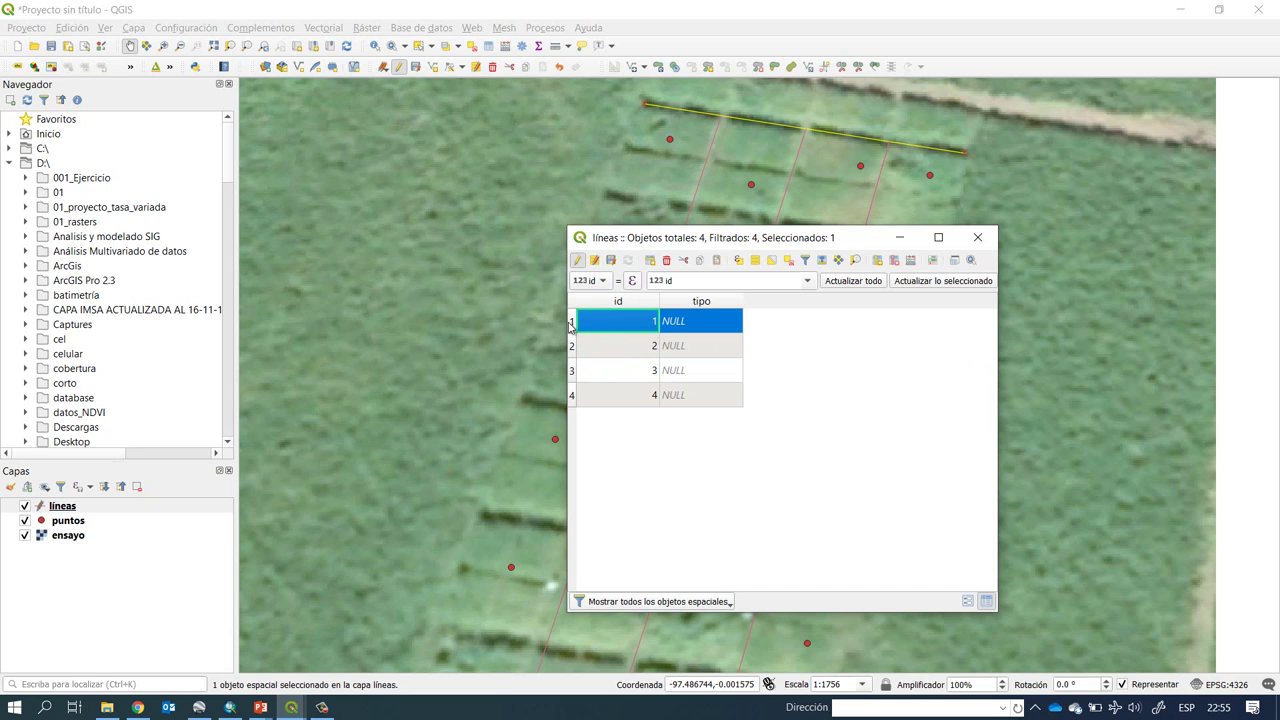
pyautogui.moveTo(566, 325); pyautogui.dragTo(520, 330)
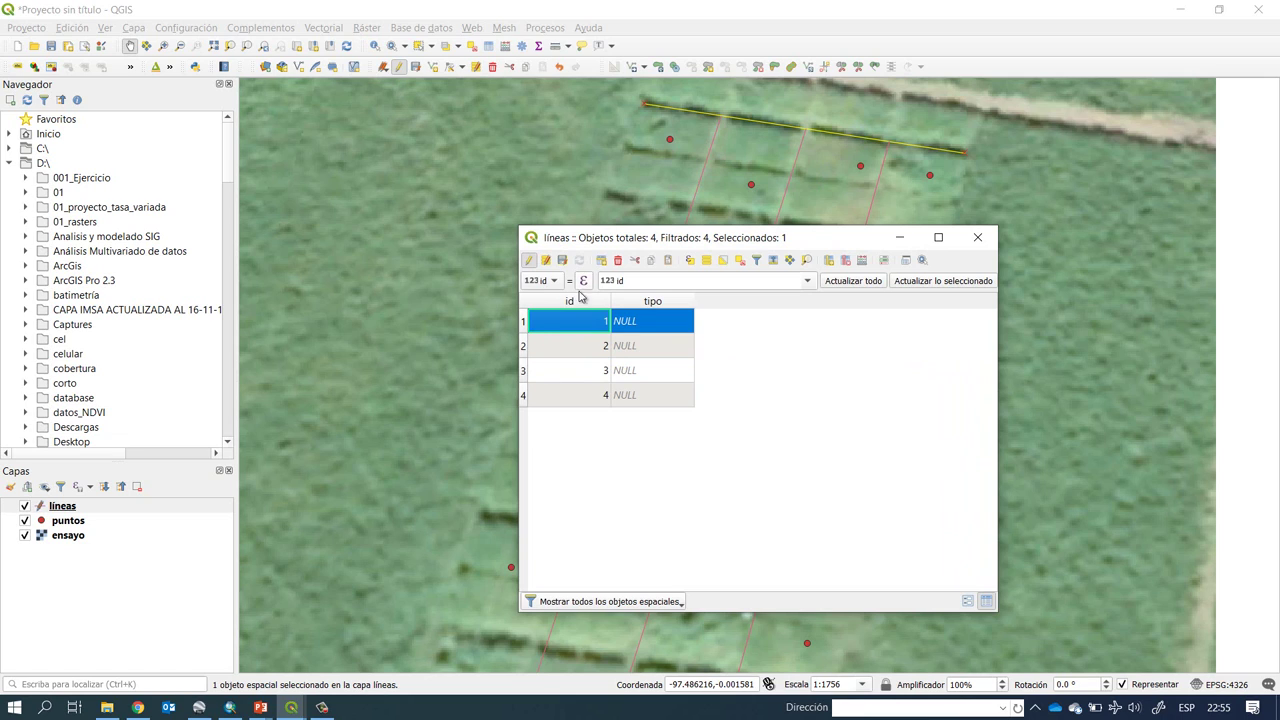
pyautogui.doubleClick(659, 320)
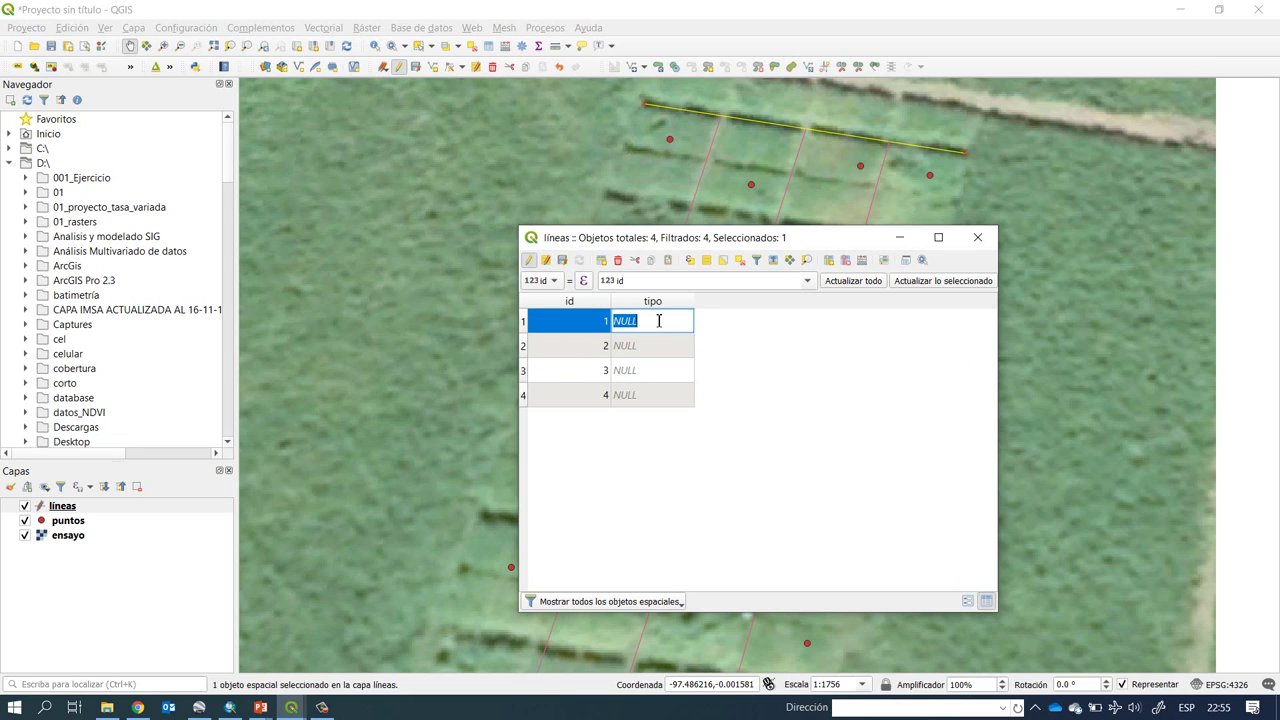
pyautogui.write('principal')
pyautogui.press('Tab')
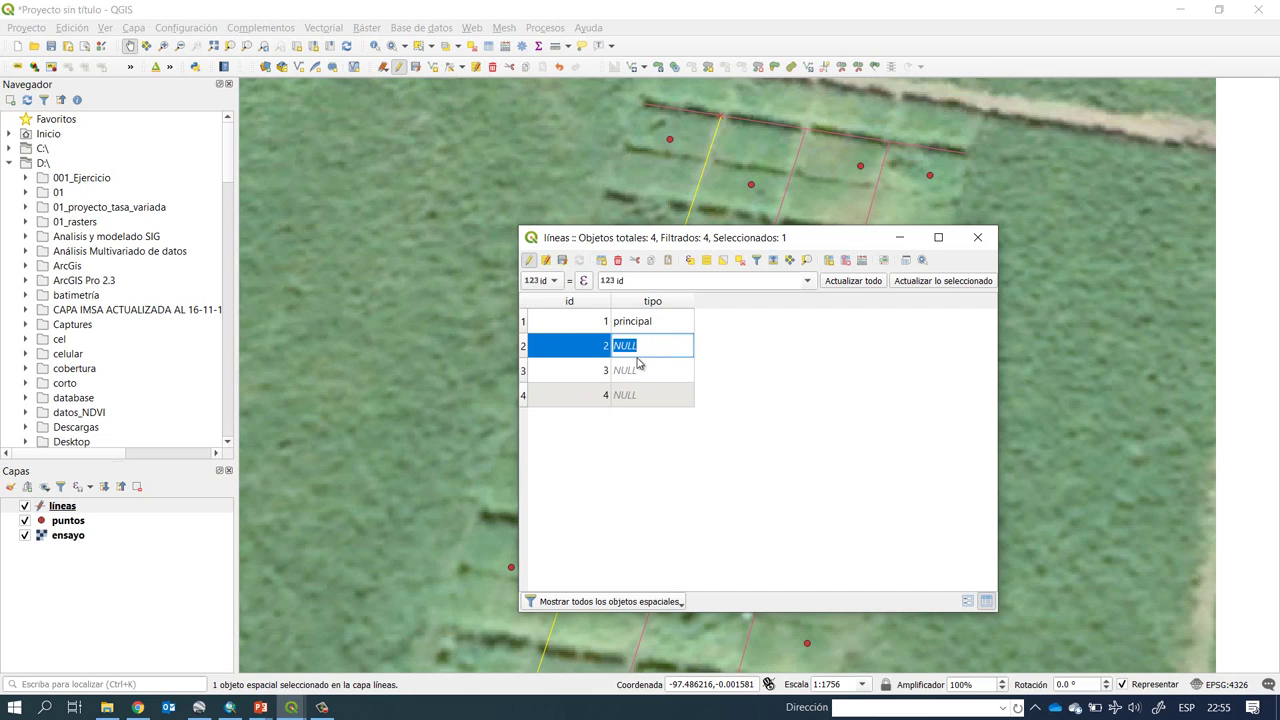
# - Set tipo to secendaria for the line with id 2 and to secundaria for the lines with ids 3 and 4
pyautogui.write('sec')
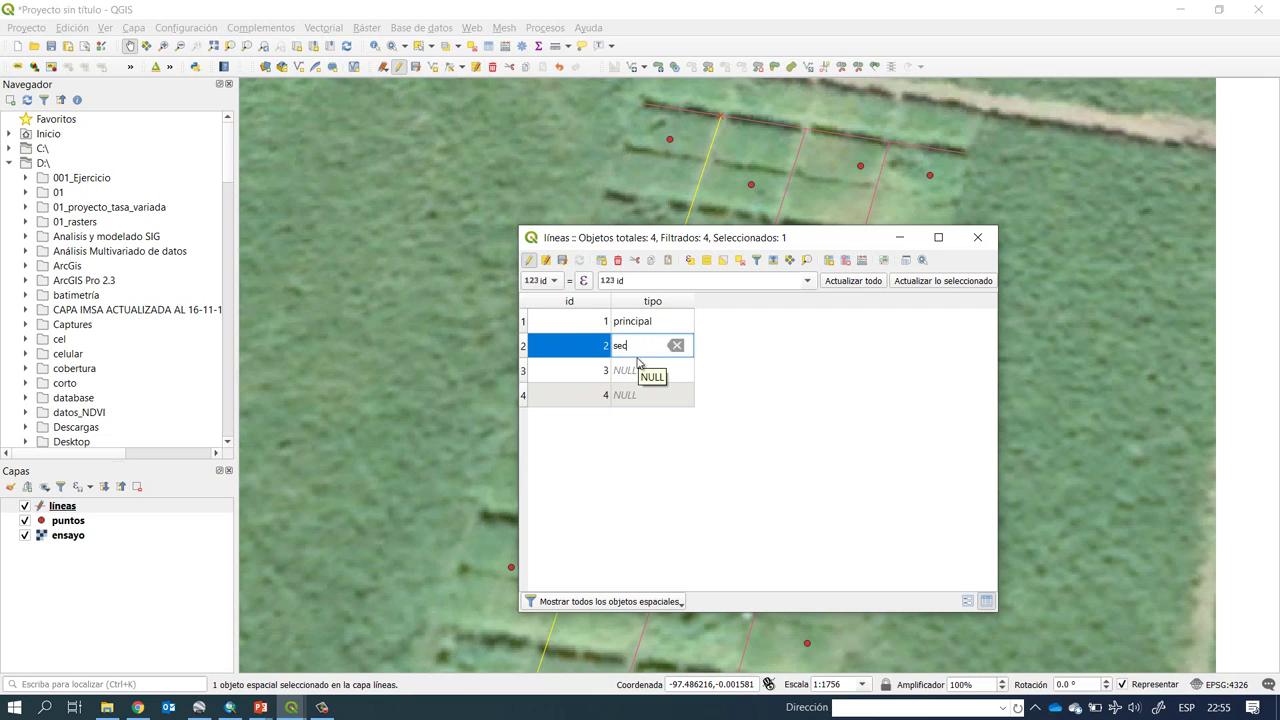
pyautogui.write('endaria')
pyautogui.doubleClick(640, 369)
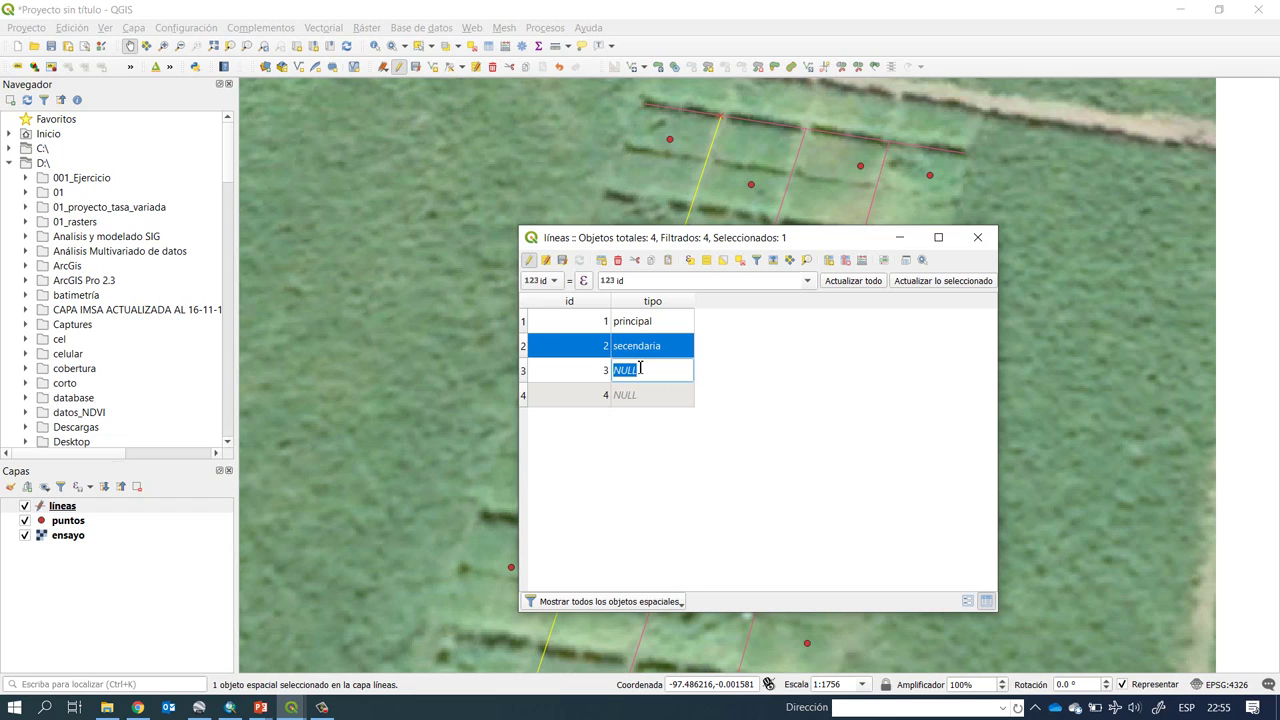
pyautogui.write('secundaria')
pyautogui.doubleClick(648, 397)
pyautogui.write('se')
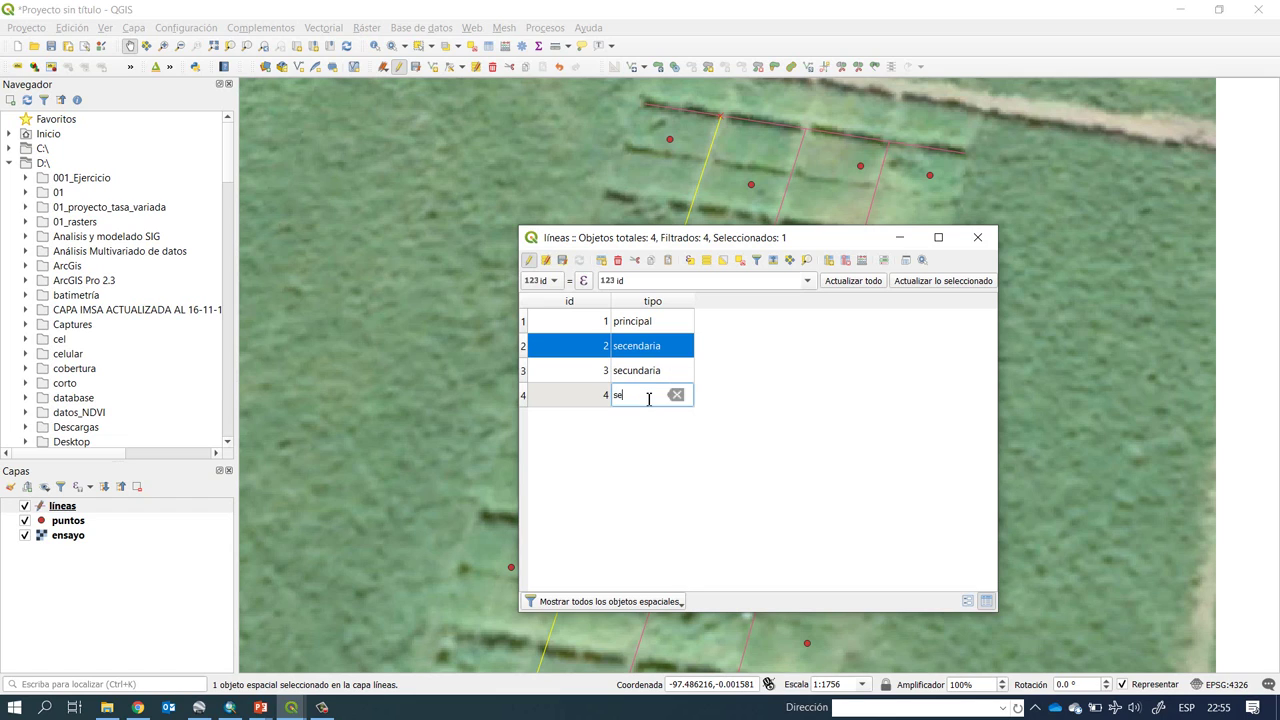
pyautogui.write('cundaria')
pyautogui.click(779, 403)
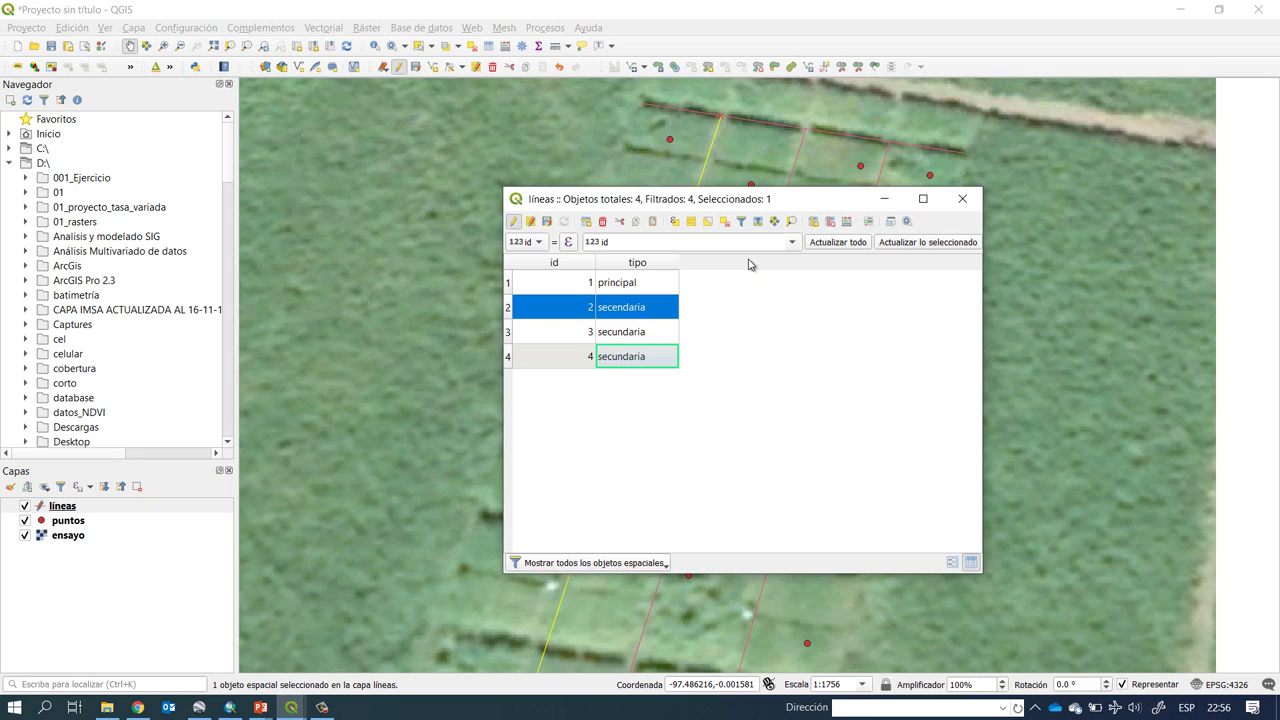
# - Open the field calculator for the líneas table, set to create a new field for all features rather than only the selected one
pyautogui.click(850, 223)
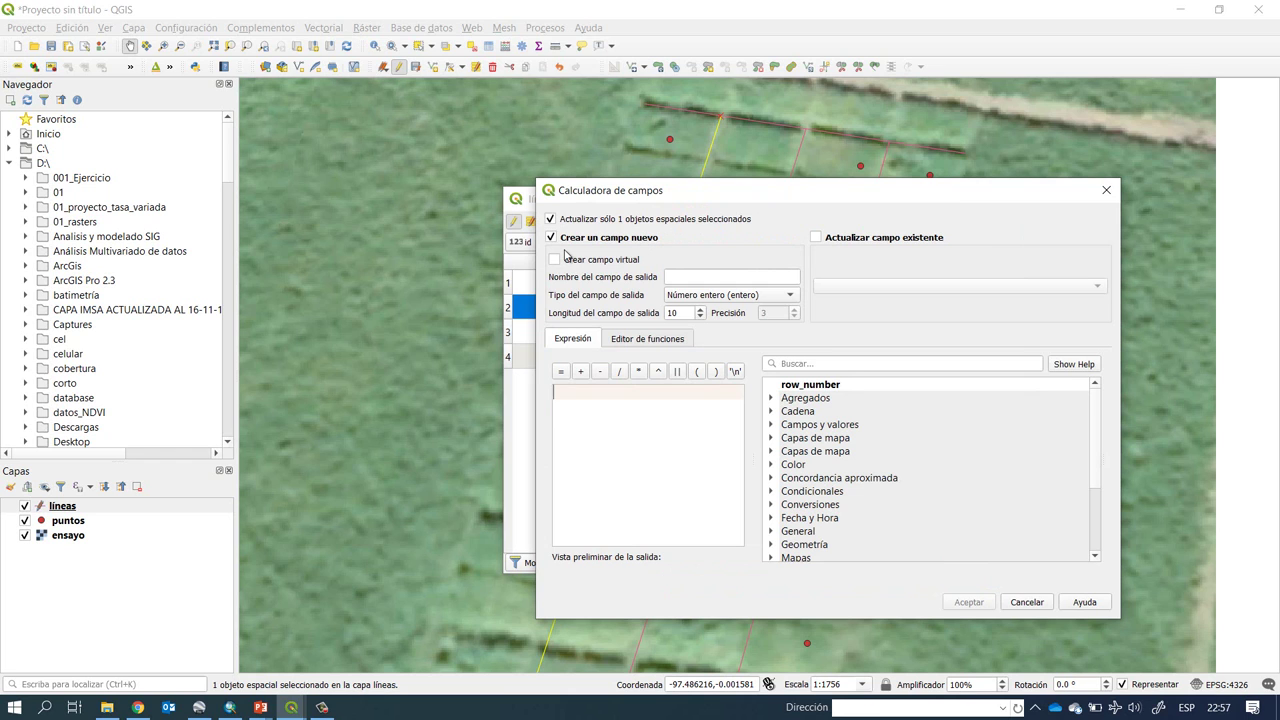
pyautogui.moveTo(721, 196); pyautogui.dragTo(704, 337)
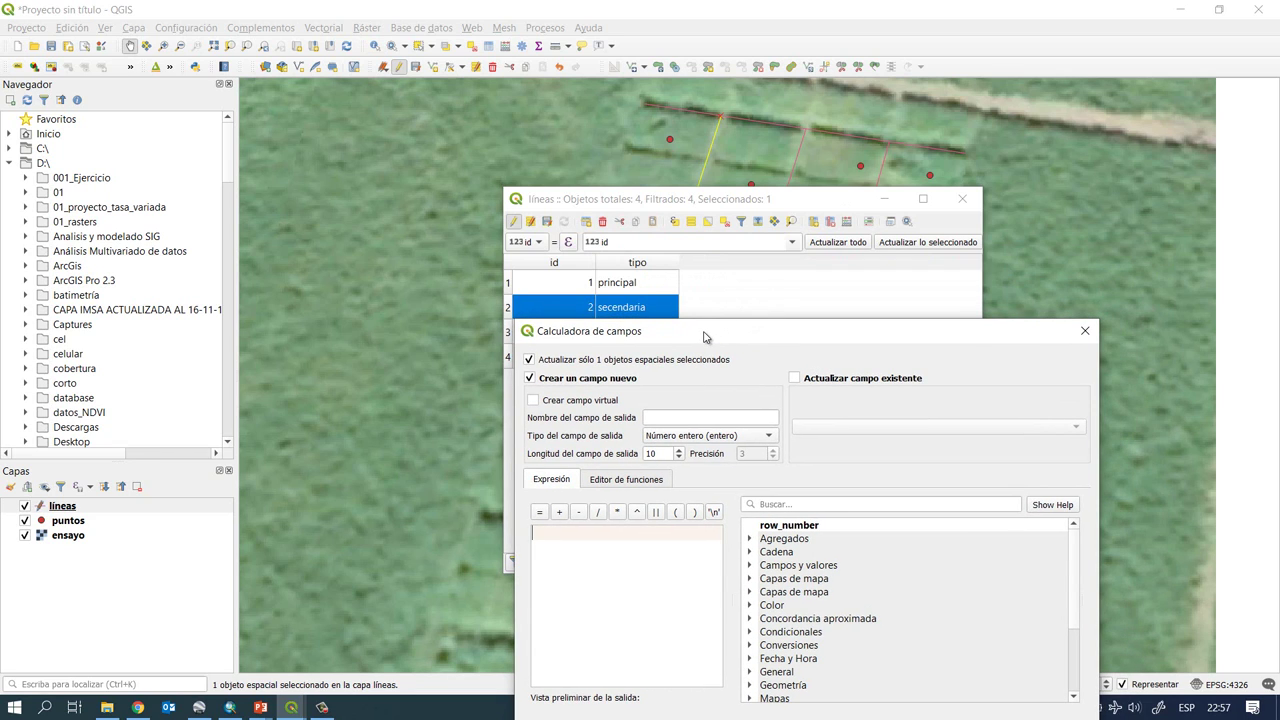
pyautogui.click(797, 379)
pyautogui.moveTo(845, 338); pyautogui.dragTo(874, 206)
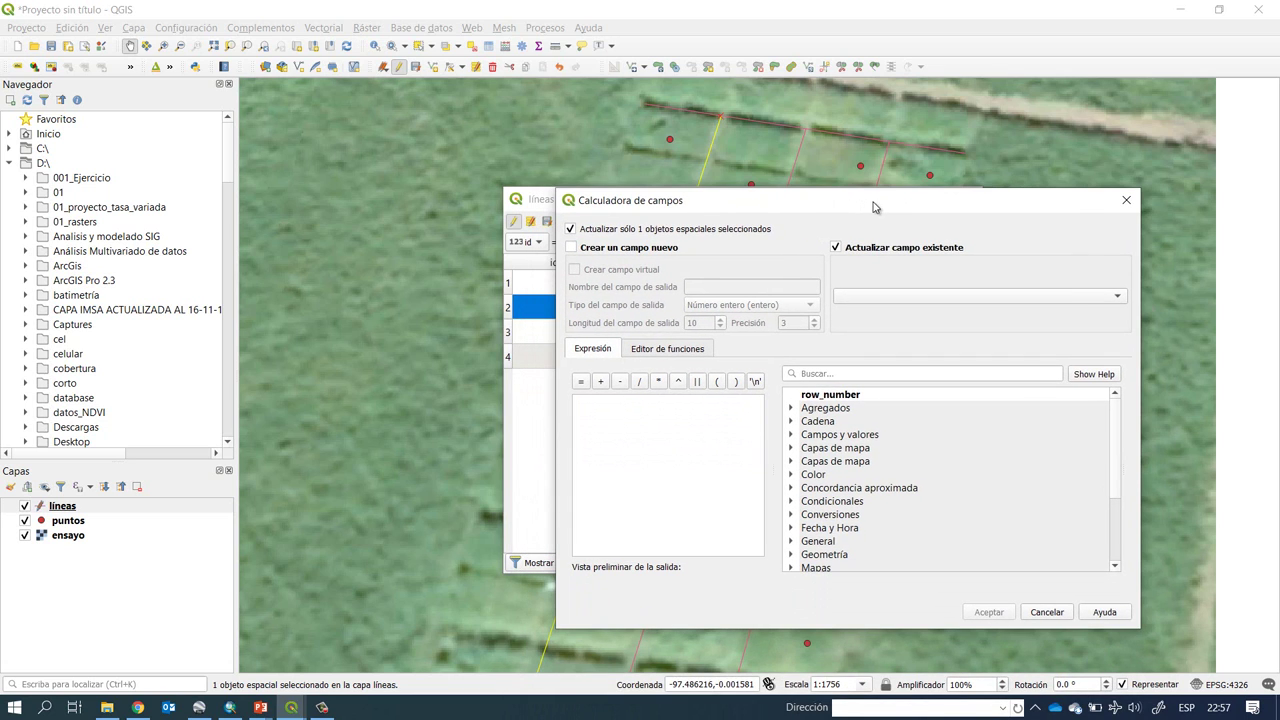
pyautogui.click(836, 248)
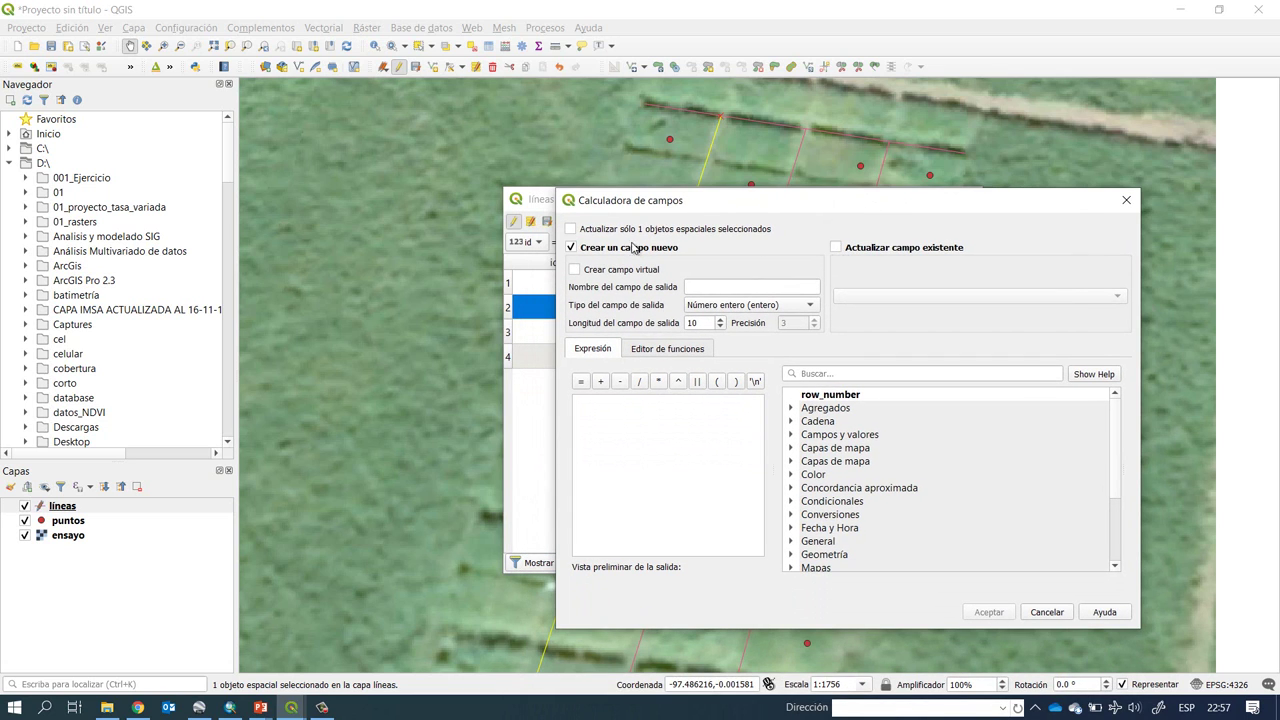
# - Define the output field as long, of type Número decimal (real), with length 5 and precision 2
pyautogui.click(721, 289)
pyautogui.write('long')
pyautogui.click(792, 305)
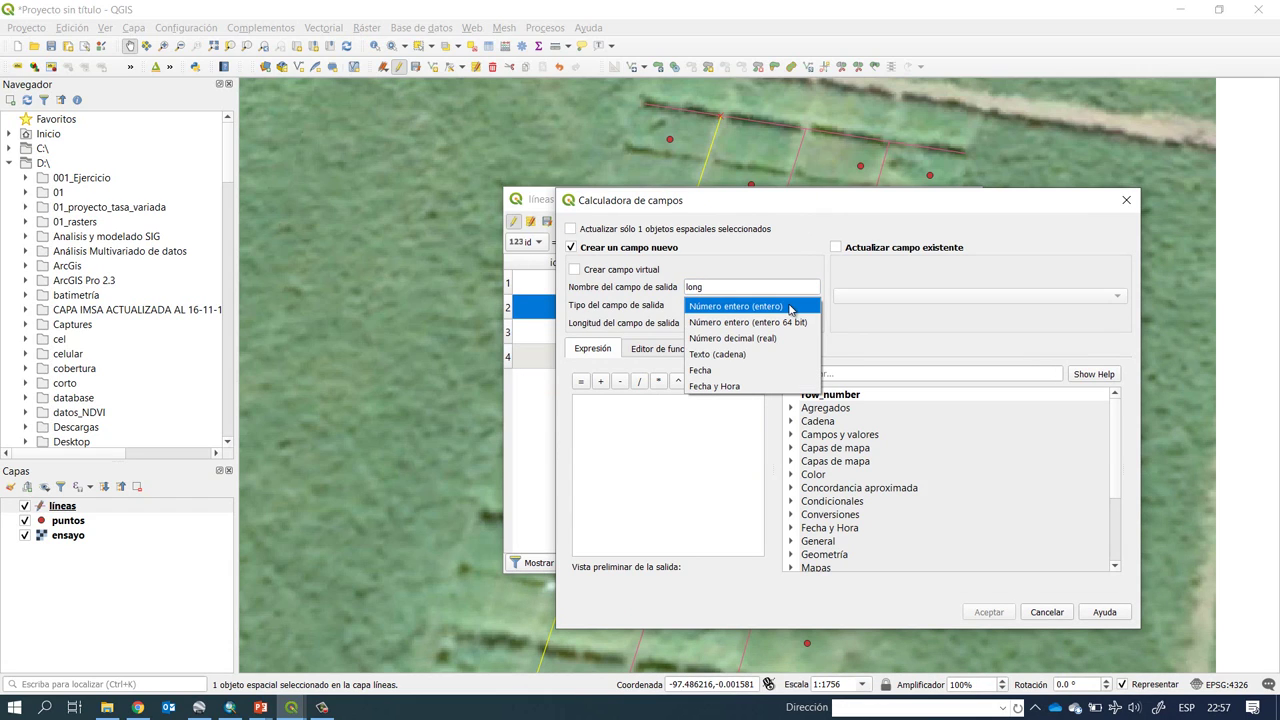
pyautogui.click(730, 338)
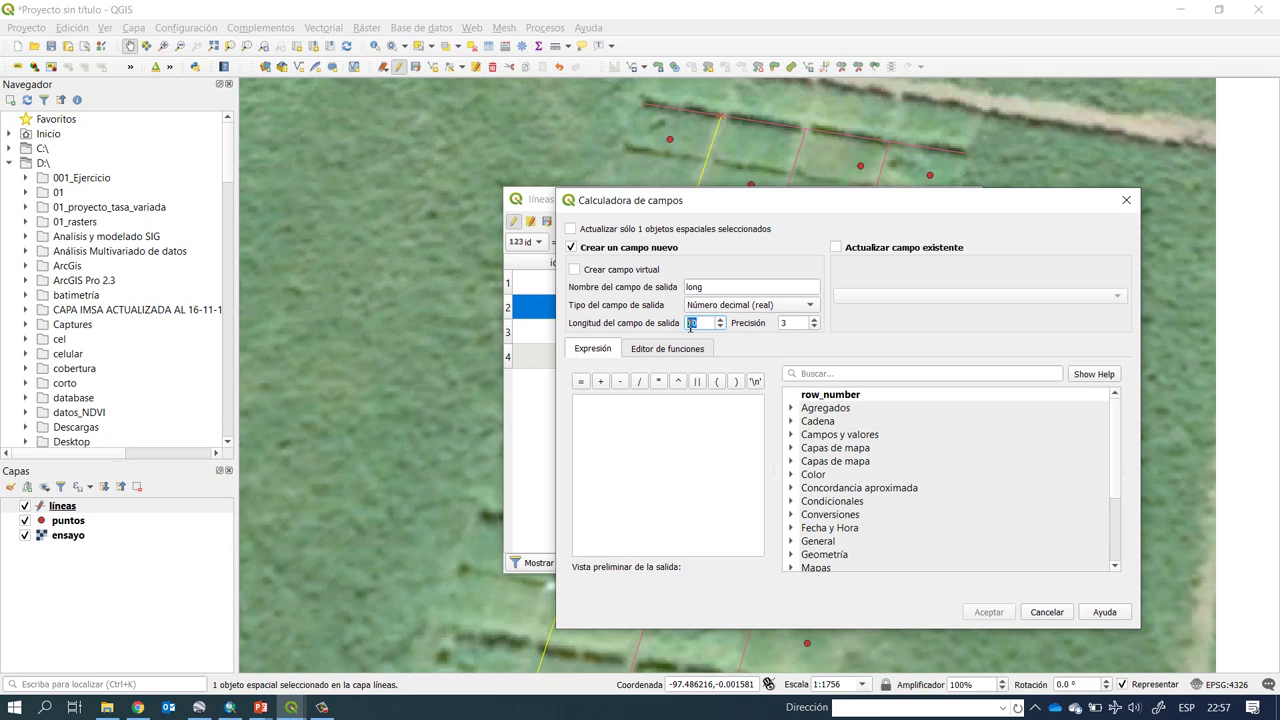
pyautogui.write('7')
pyautogui.press('BackSpace')
pyautogui.write('5')
pyautogui.press('Tab')
pyautogui.press('Down')
# - Fill the long field with each line's length using the geometry expression $length
pyautogui.moveTo(1114, 485); pyautogui.dragTo(1106, 537)
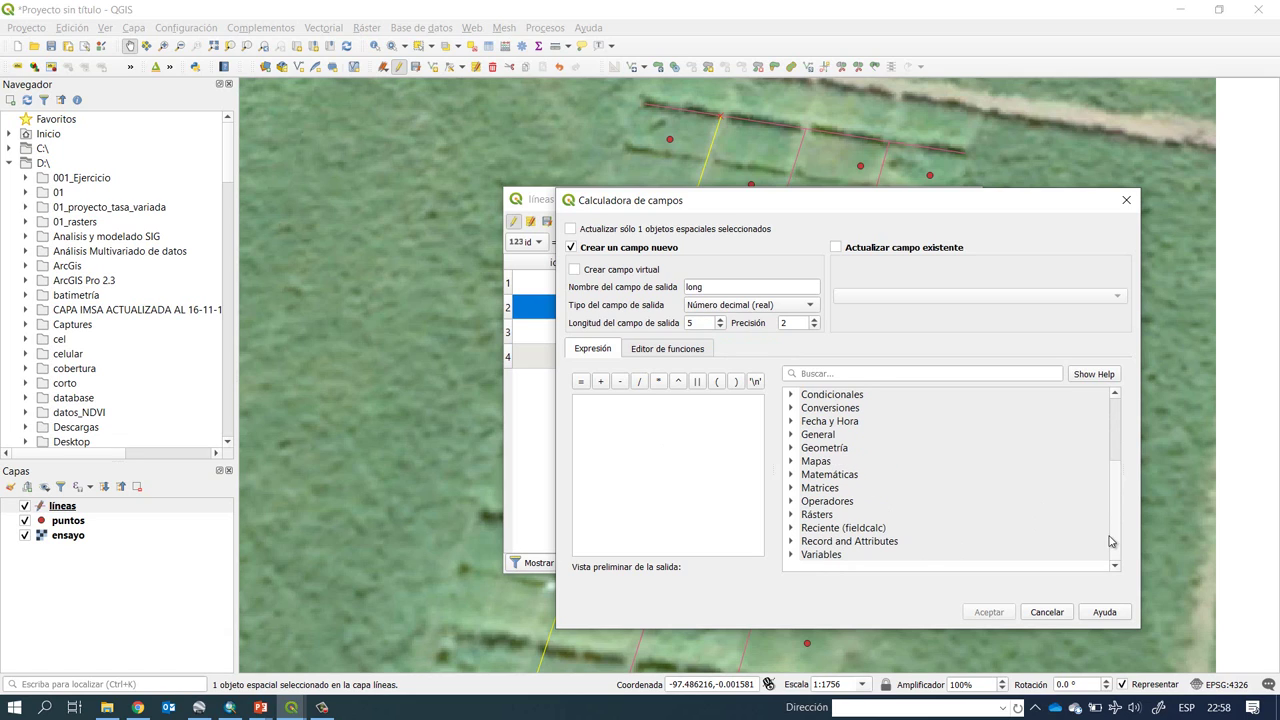
pyautogui.click(792, 449)
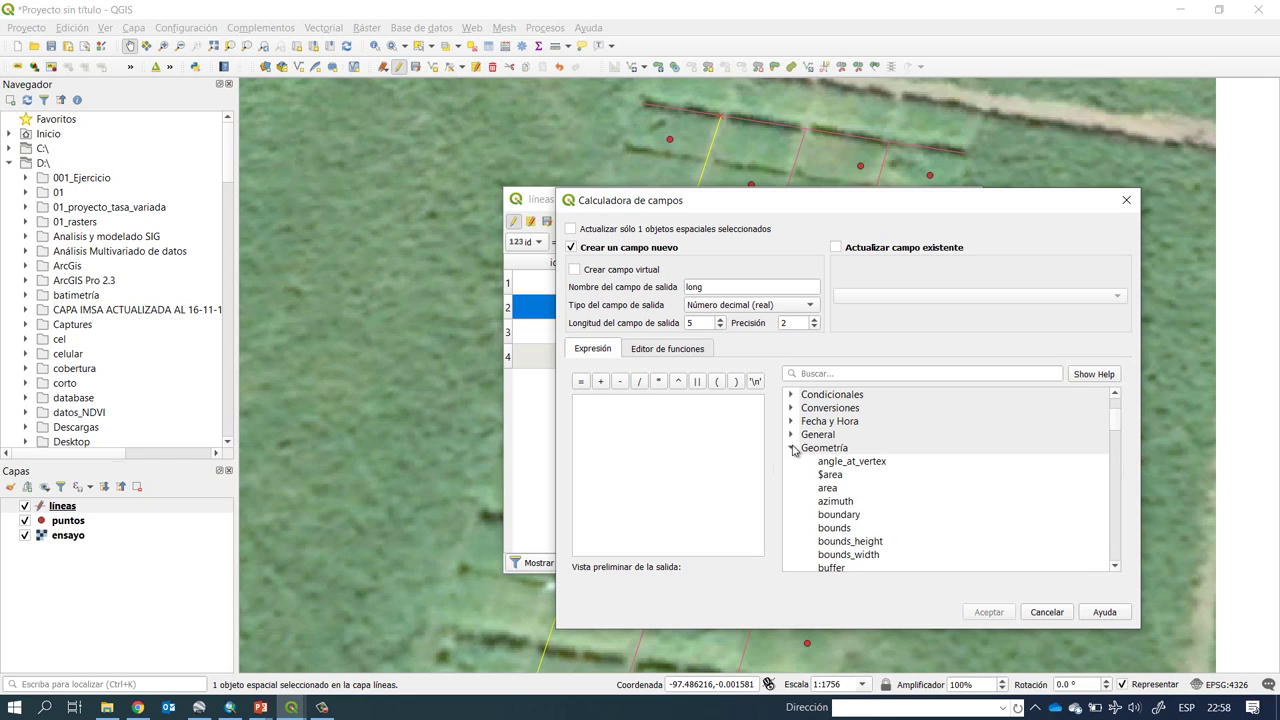
pyautogui.scroll(-13, 800, 455)
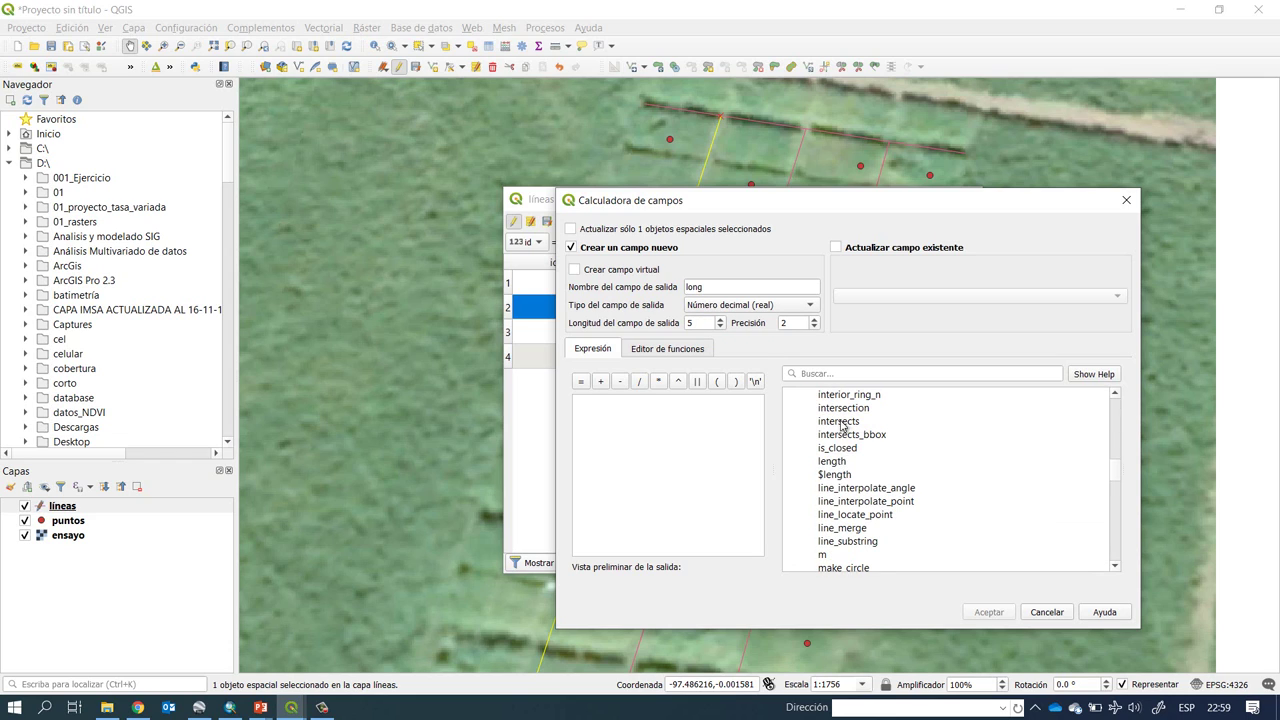
pyautogui.doubleClick(840, 476)
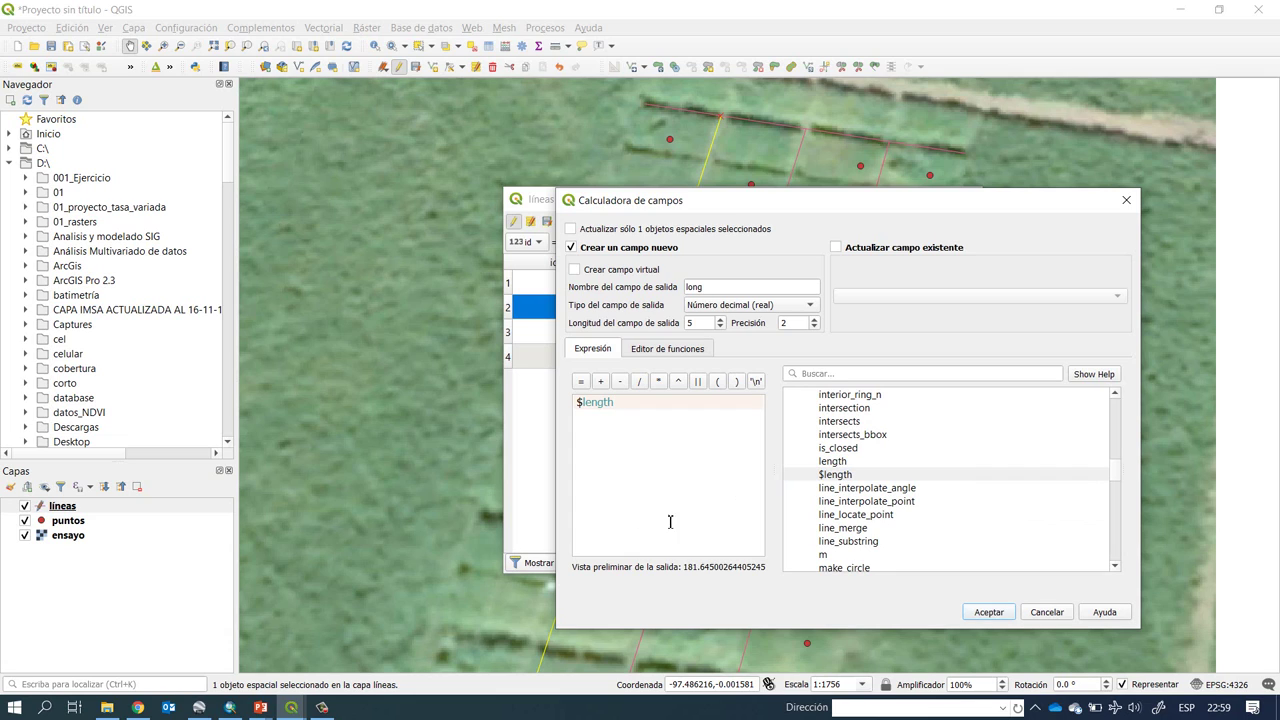
pyautogui.moveTo(586, 573)
pyautogui.click(996, 611)
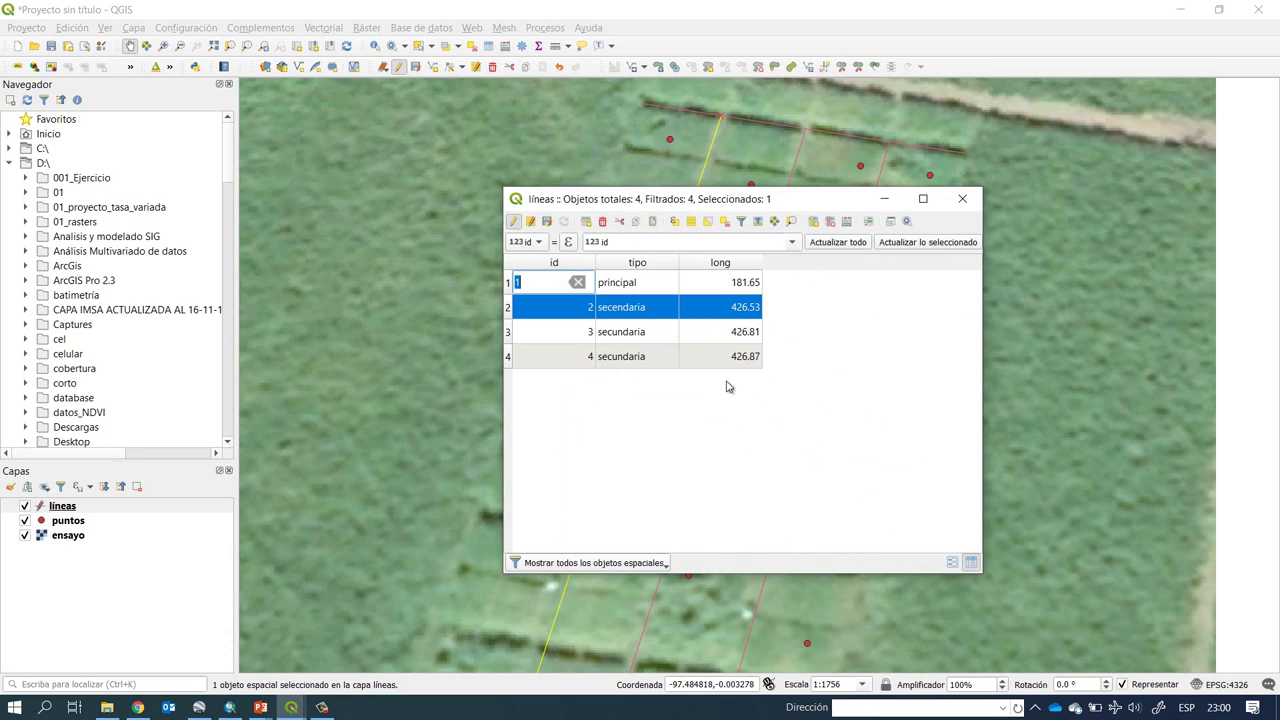
# - Stop editing the líneas layer, saving its changes, and close its attribute table
pyautogui.click(515, 222)
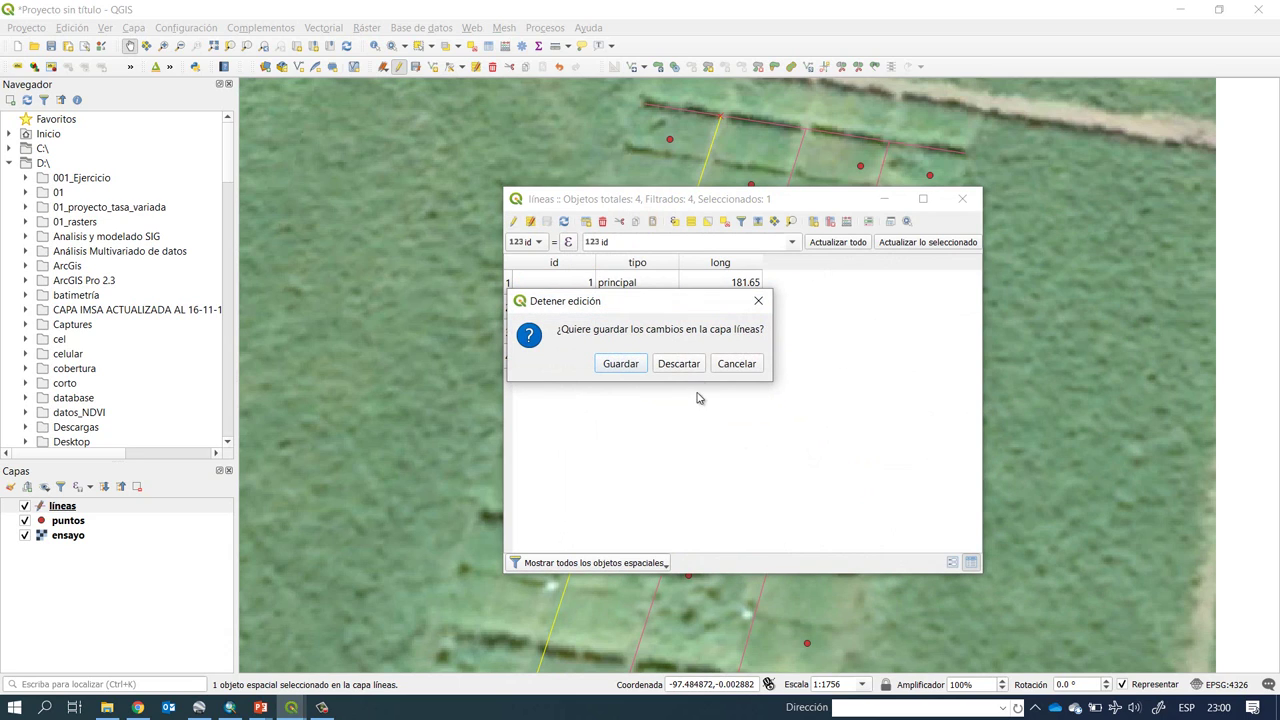
pyautogui.click(620, 364)
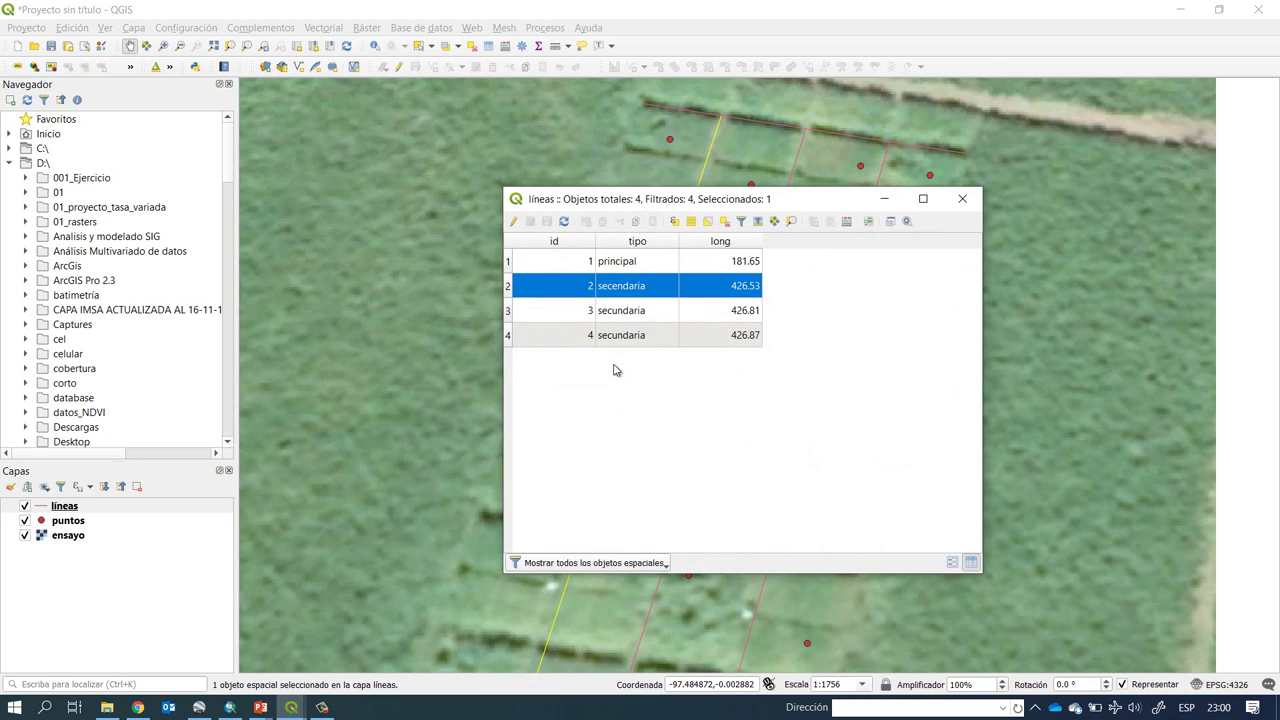
pyautogui.click(962, 198)
pyautogui.scroll(-1, 811, 400)
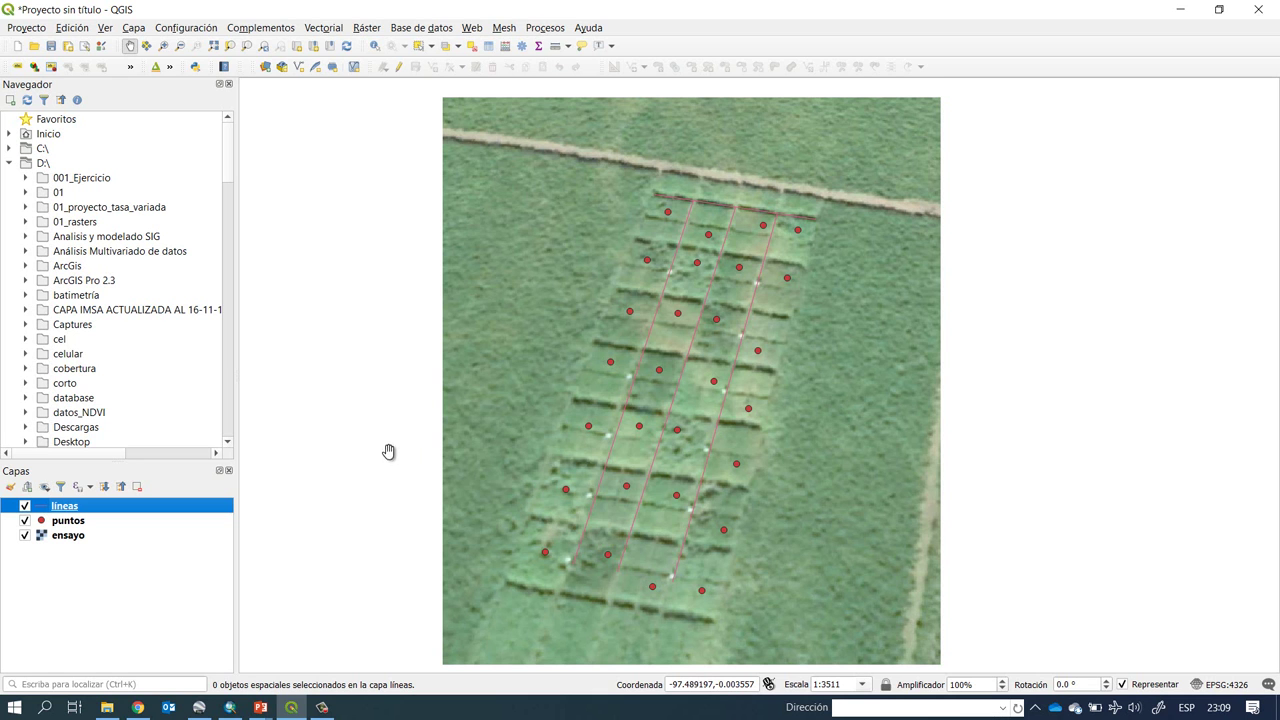
# - Start a new shapefile layer and set its file to polígono in the 001_Ejercicio folder
pyautogui.click(131, 29)
pyautogui.moveTo(180, 64)
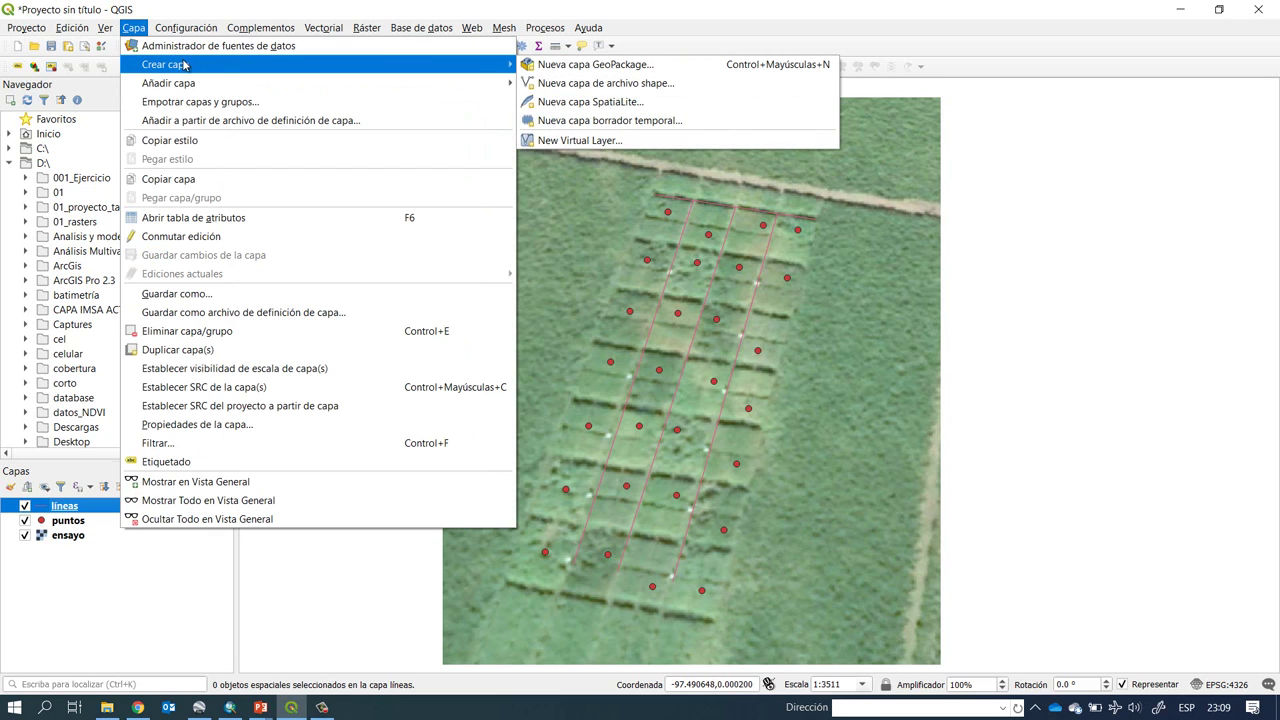
pyautogui.click(576, 88)
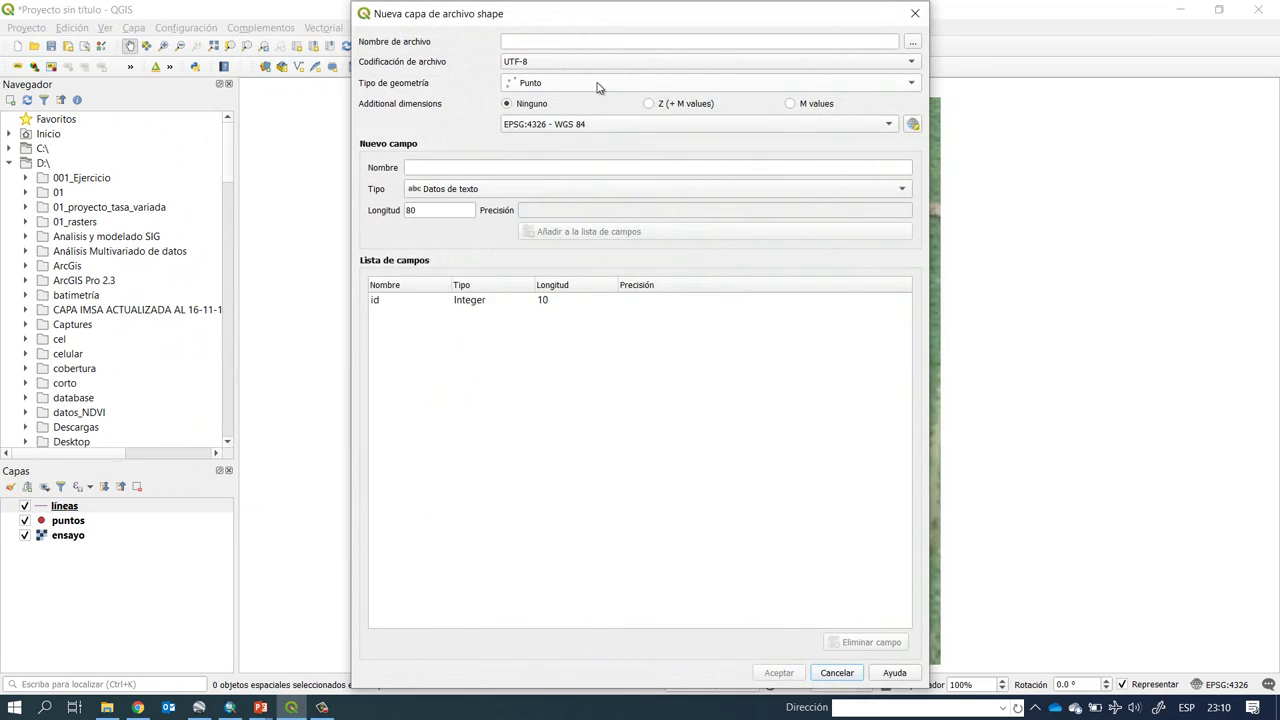
pyautogui.click(912, 41)
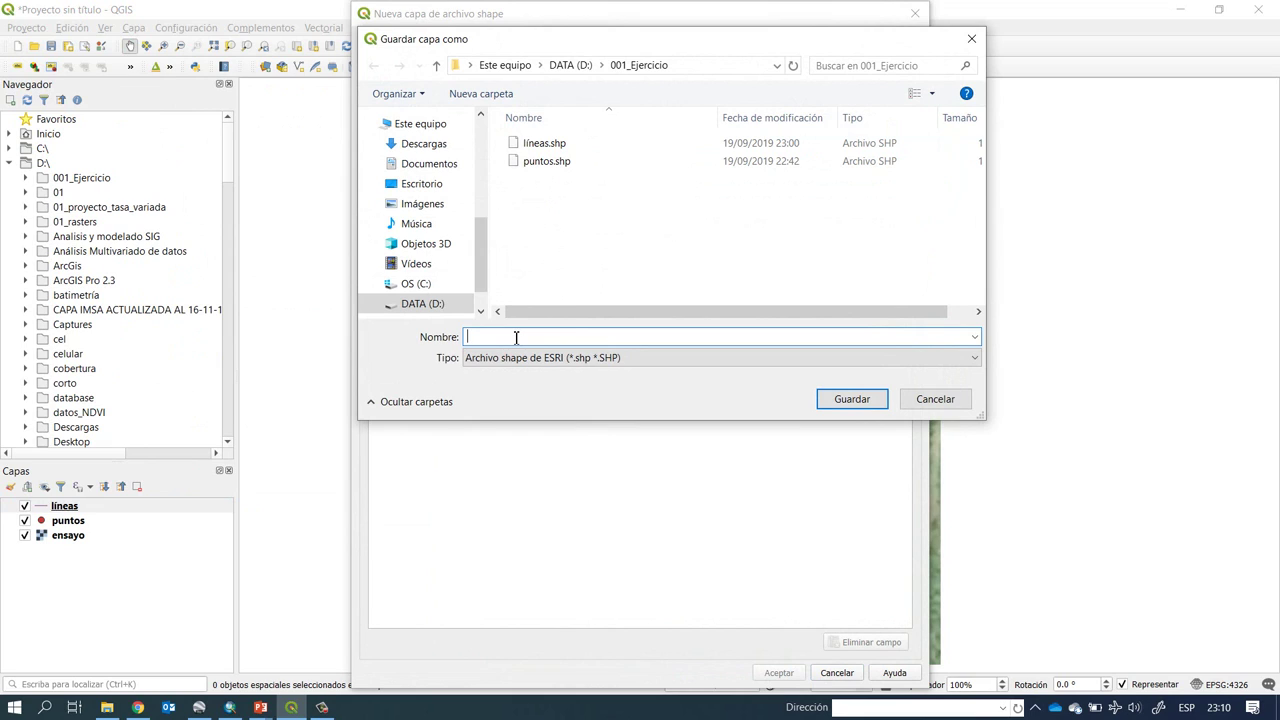
pyautogui.write('polígono')
pyautogui.click(852, 399)
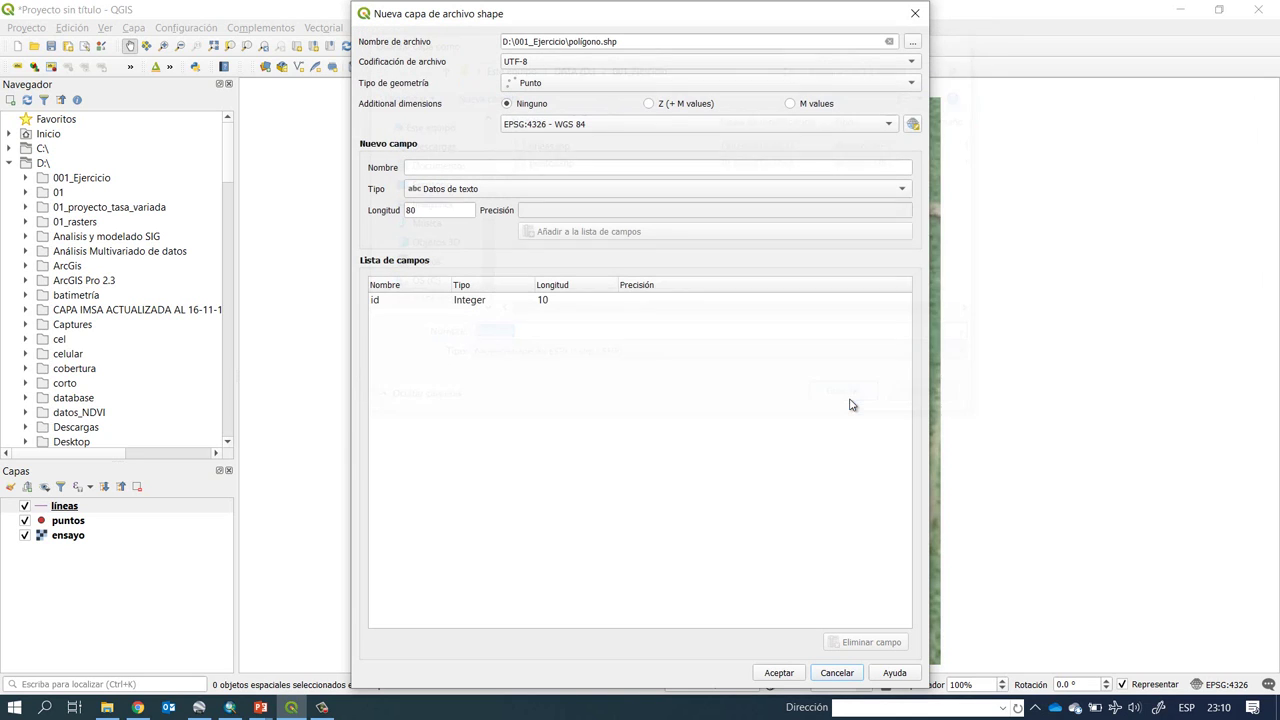
# - Create the shapefile with geometry type Polígono and coordinate system EPSG:32615 - WGS 84 / UTM zone 15N
pyautogui.click(651, 84)
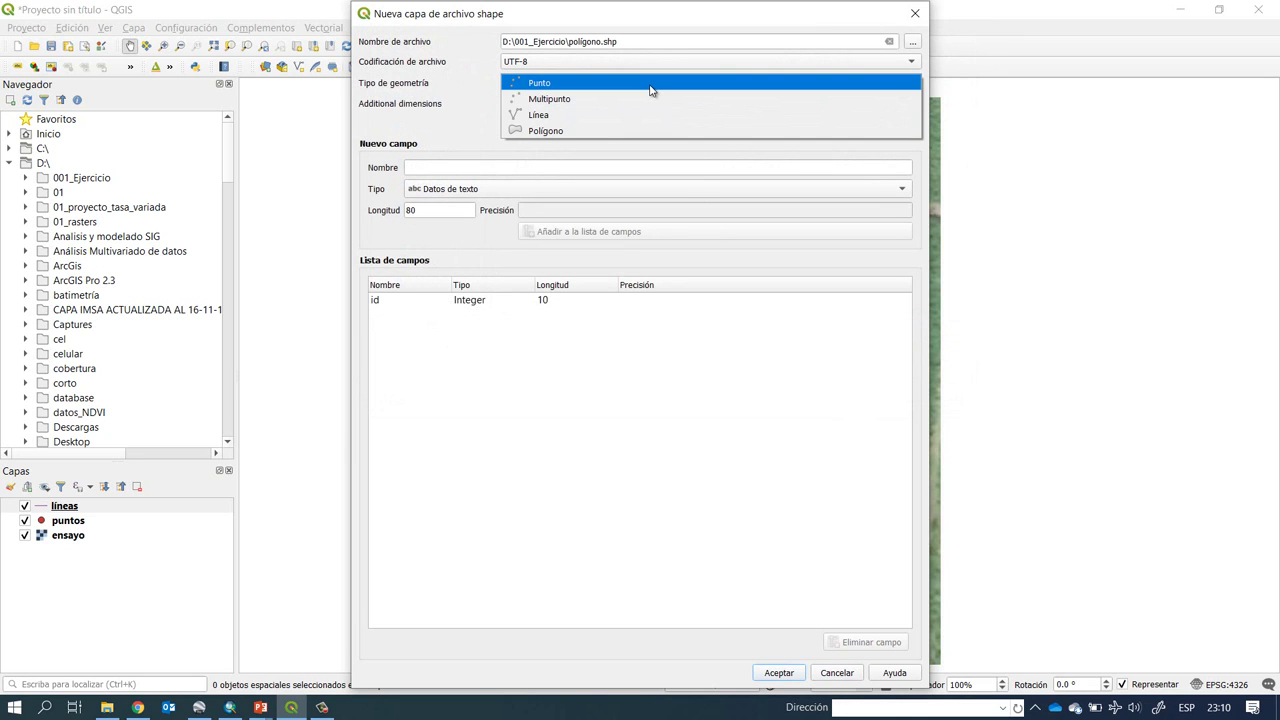
pyautogui.click(585, 134)
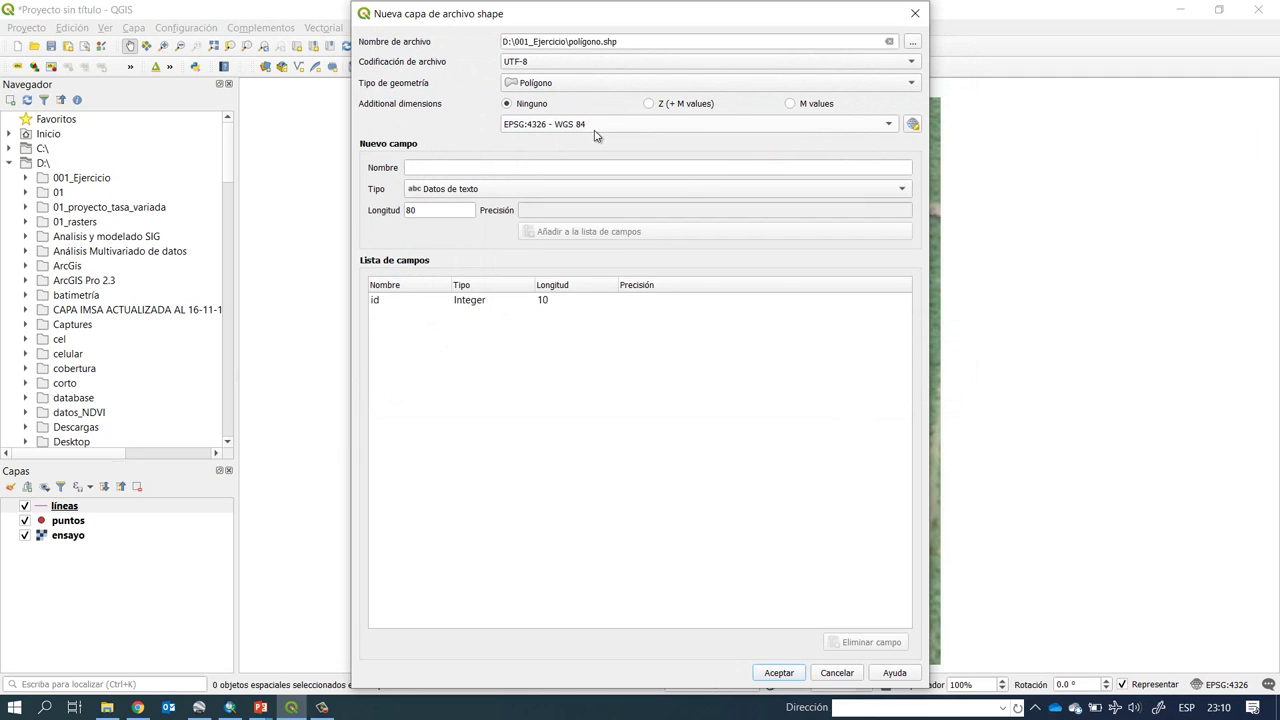
pyautogui.click(895, 128)
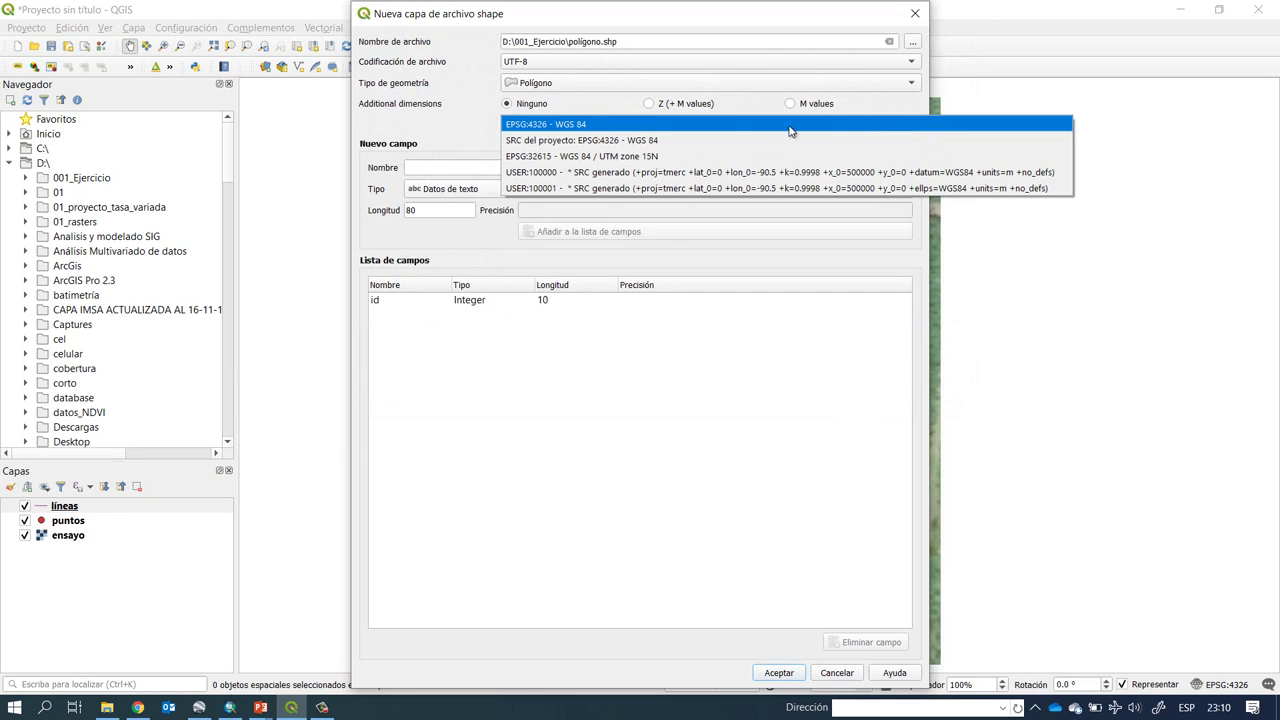
pyautogui.click(639, 157)
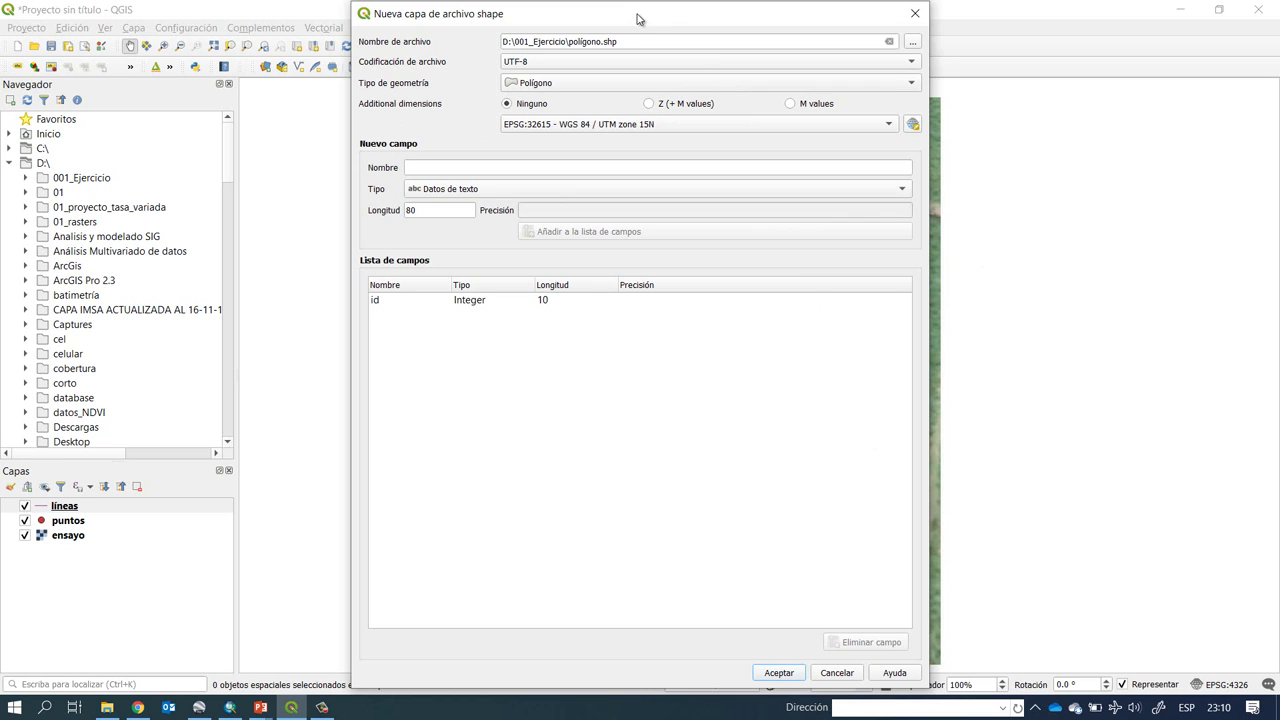
pyautogui.click(778, 673)
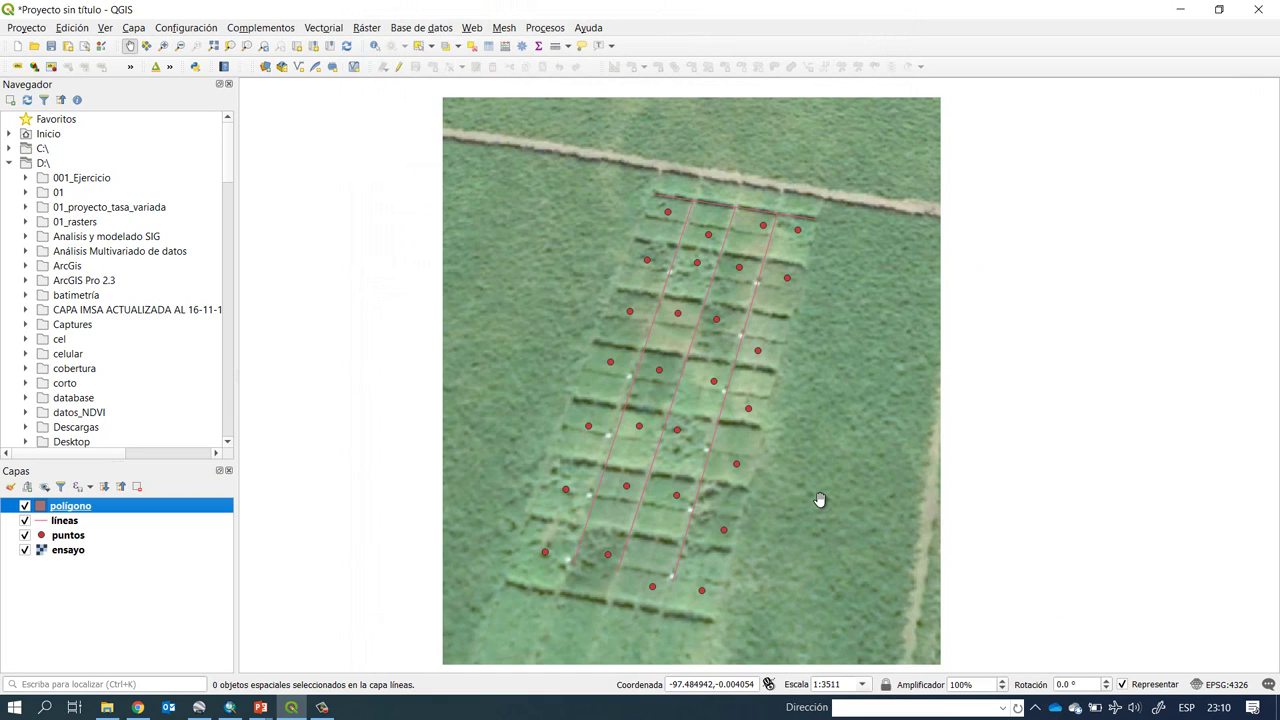
# - Turn on editing for the polígono layer and digitize the trial's lower-left plot as a four-corner polygon with id 1
pyautogui.click(399, 67)
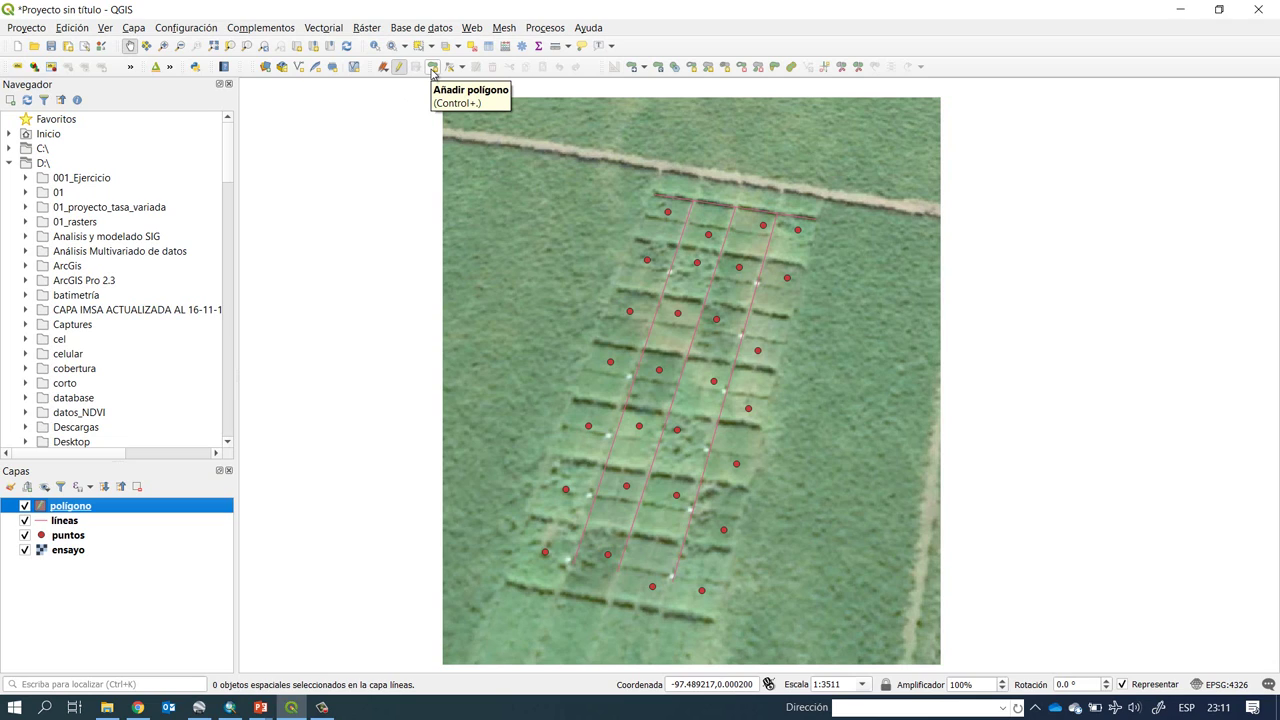
pyautogui.click(432, 68)
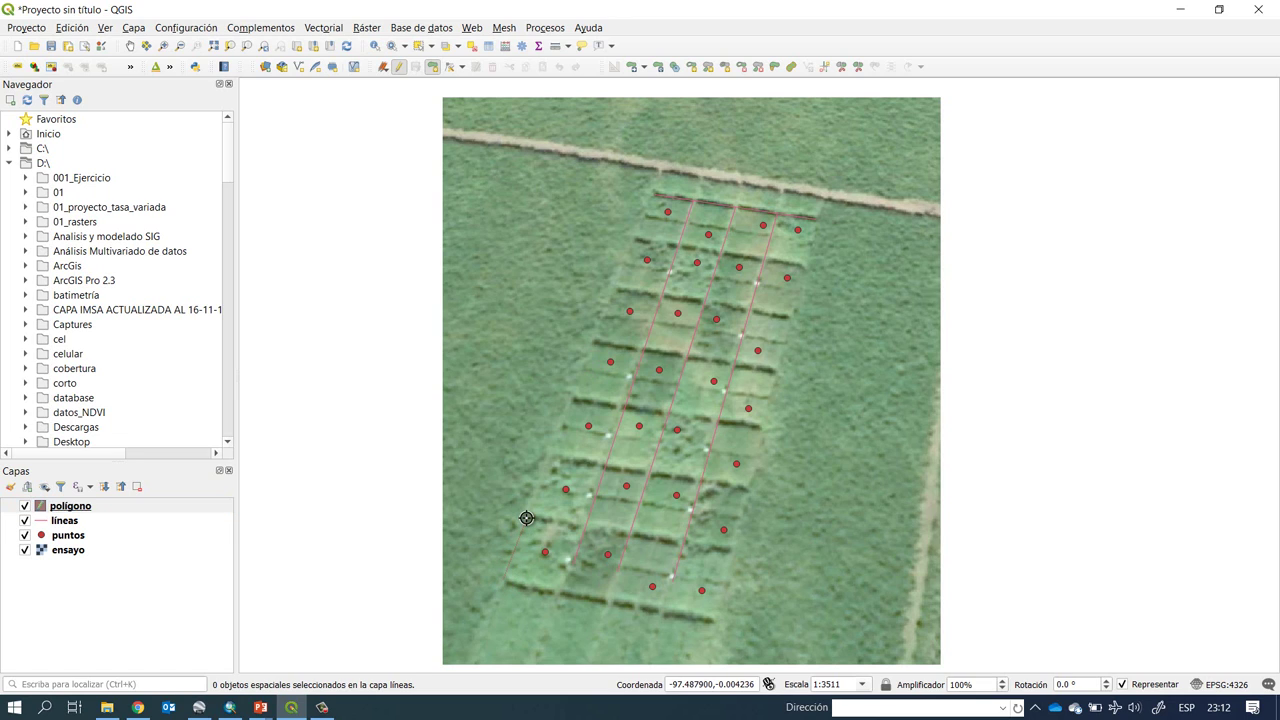
pyautogui.click(527, 518)
pyautogui.click(586, 530)
pyautogui.click(506, 578)
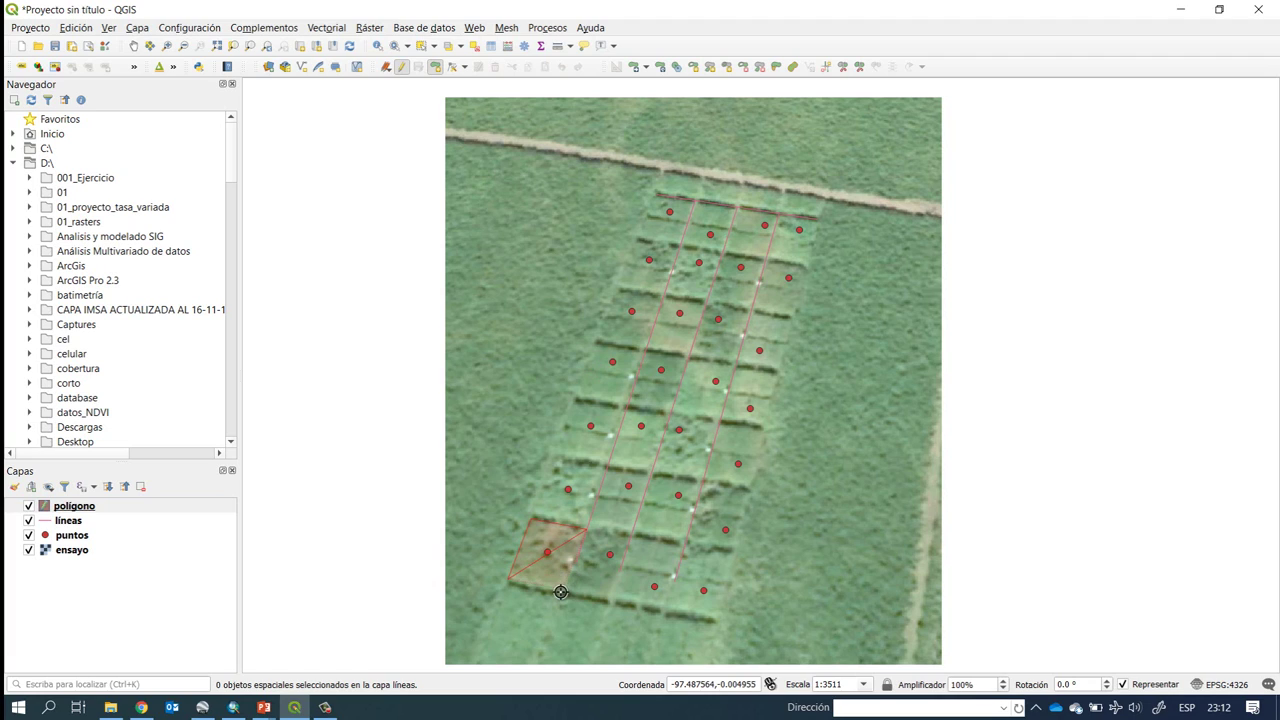
pyautogui.click(563, 591)
pyautogui.rightClick(563, 591)
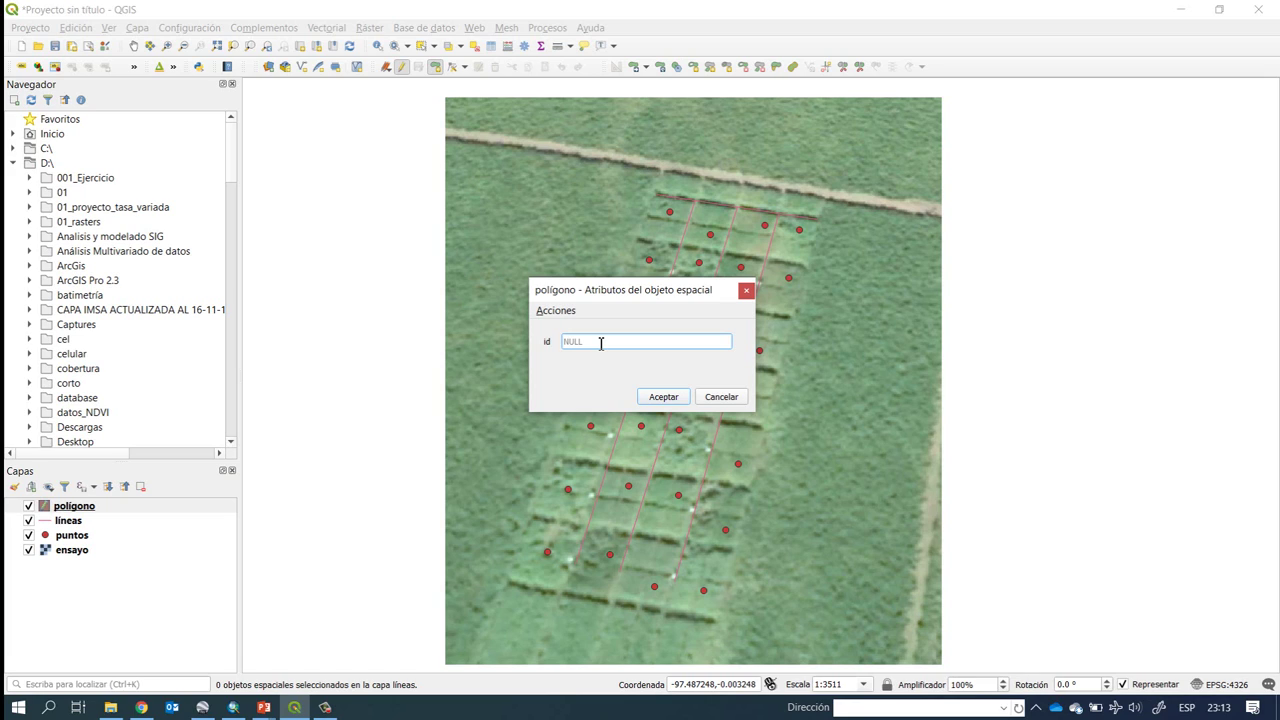
pyautogui.write('1')
pyautogui.click(675, 394)
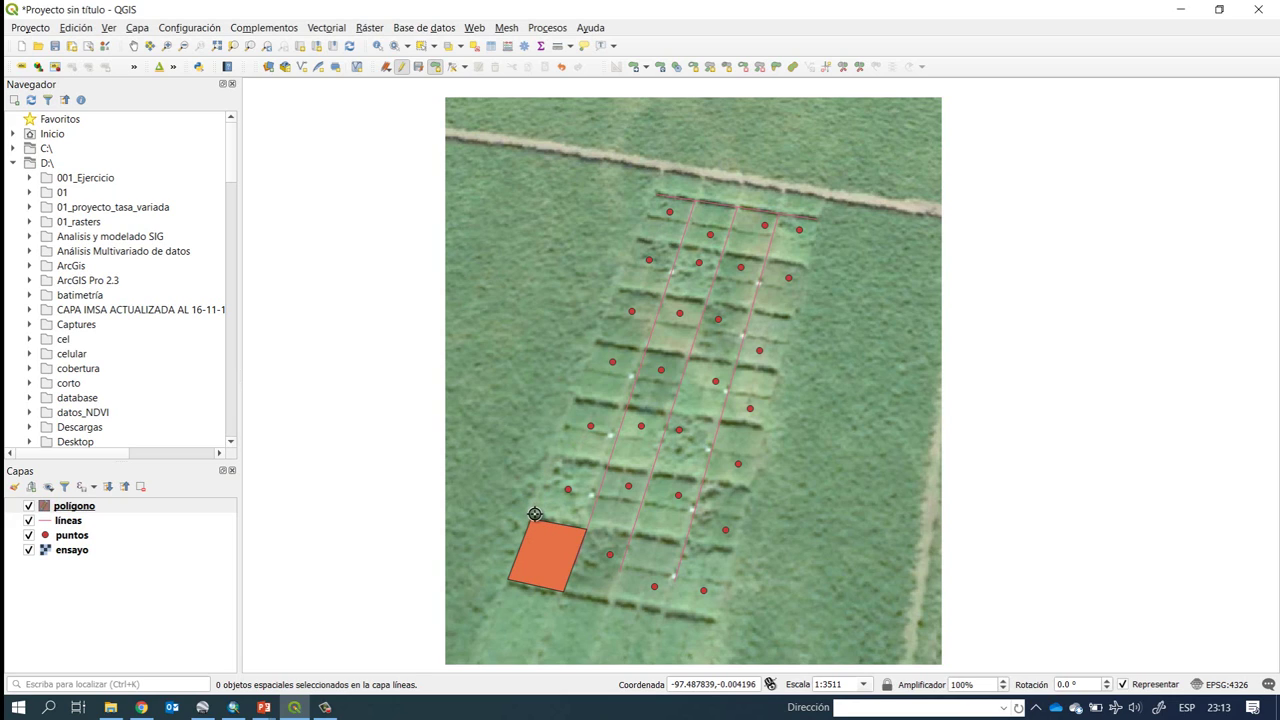
# - Digitize the remaining trial plots as polygons, and stop editing the polígono layer, saving its changes
pyautogui.click(551, 461)
pyautogui.click(601, 467)
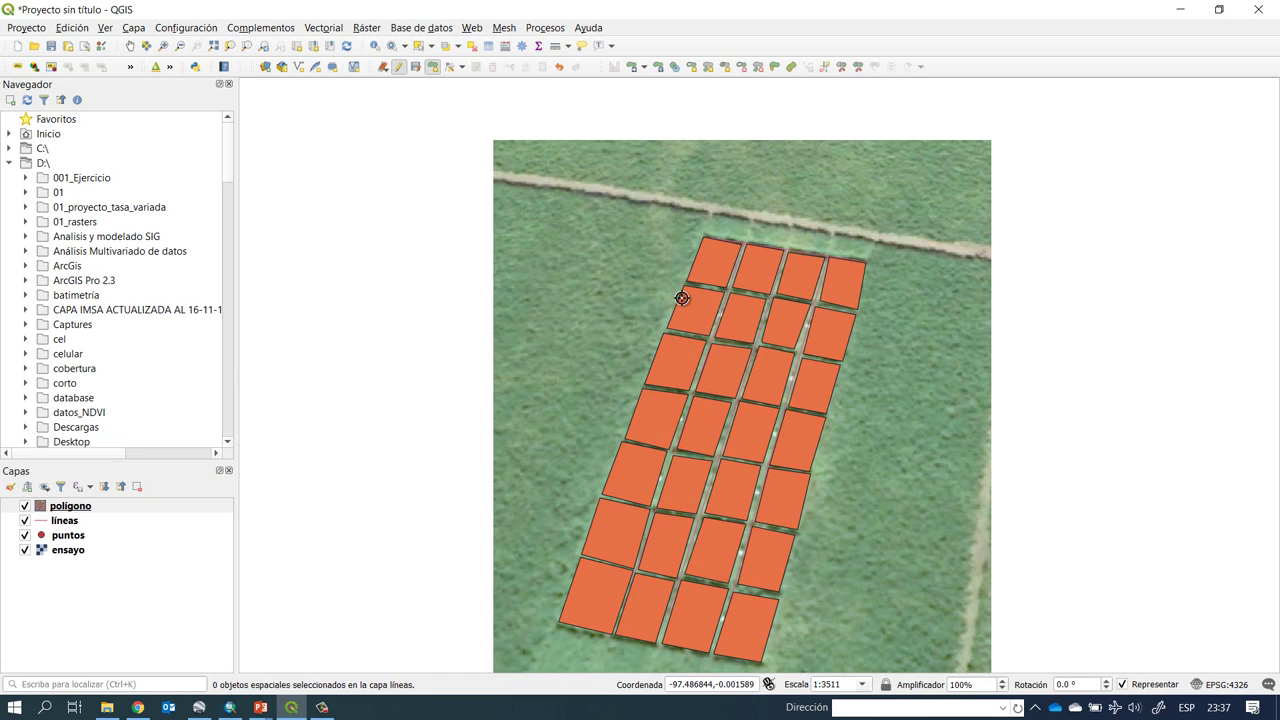
pyautogui.click(399, 67)
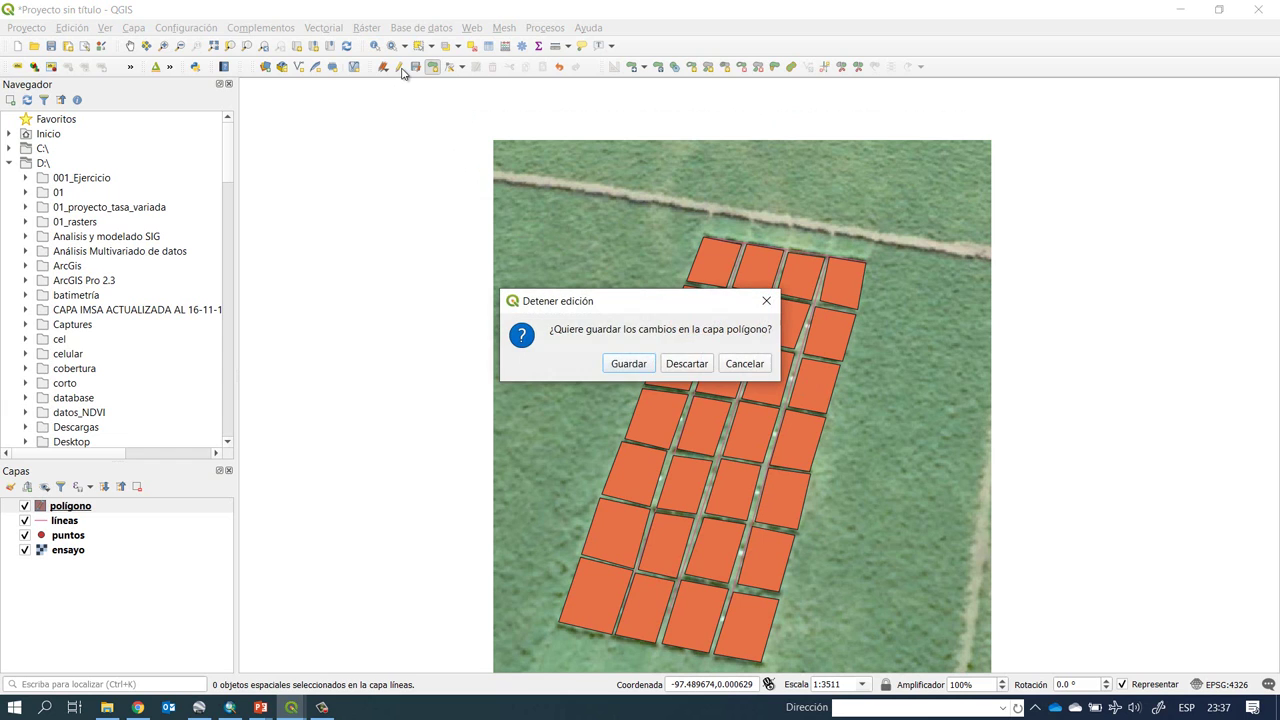
pyautogui.click(628, 364)
# - Move the polígono layer below puntos and above ensayo in the layer order, and select it
pyautogui.scroll(1, 660, 328)
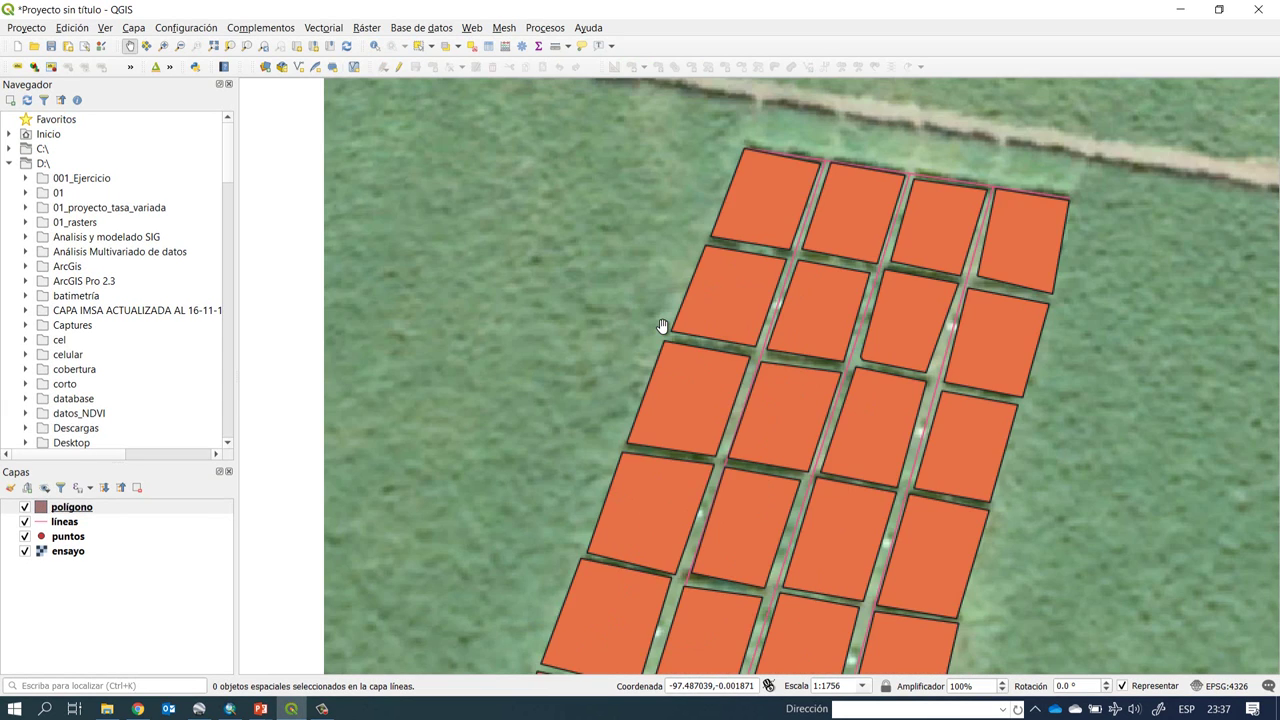
pyautogui.scroll(-1, 660, 326)
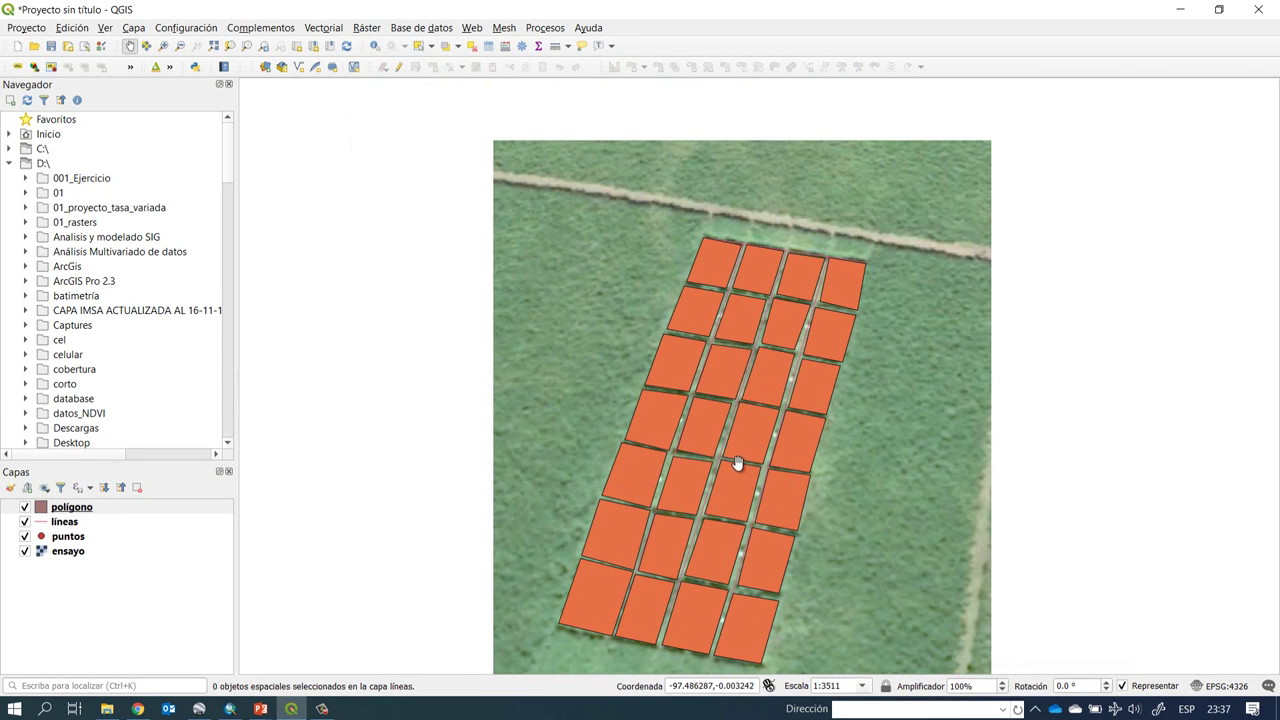
pyautogui.moveTo(738, 484); pyautogui.dragTo(801, 432)
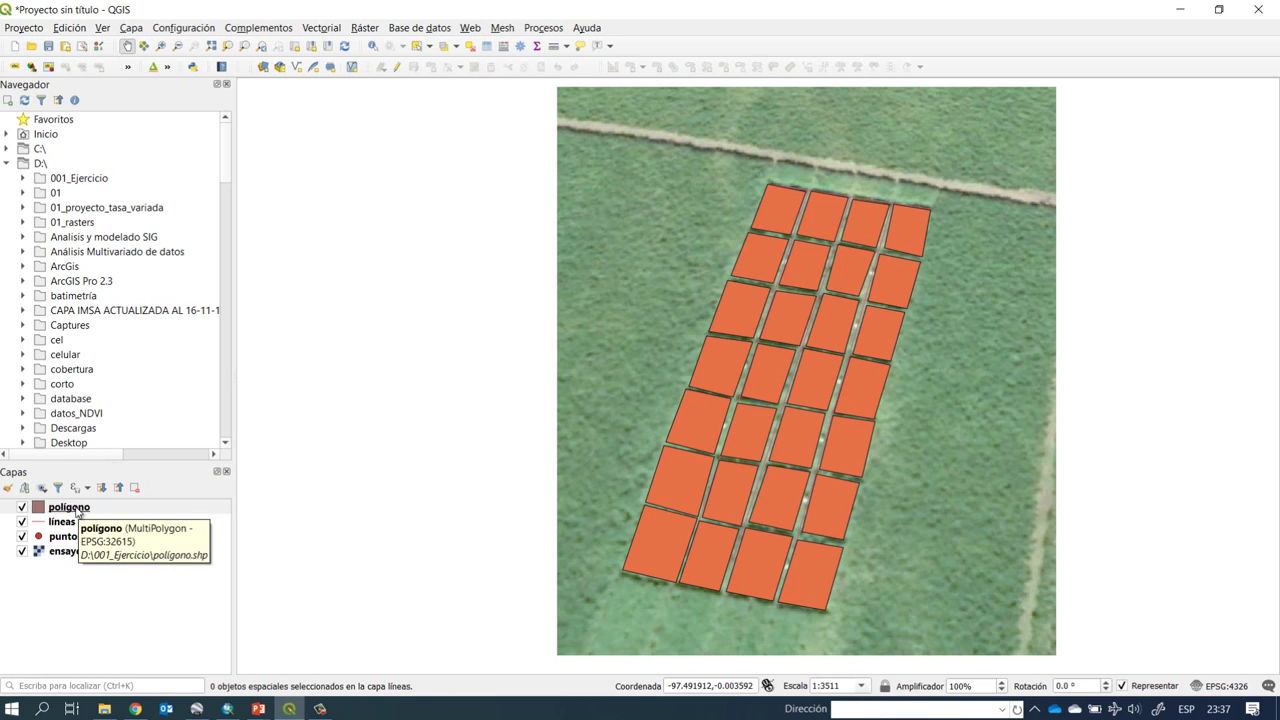
pyautogui.moveTo(76, 512); pyautogui.dragTo(83, 545)
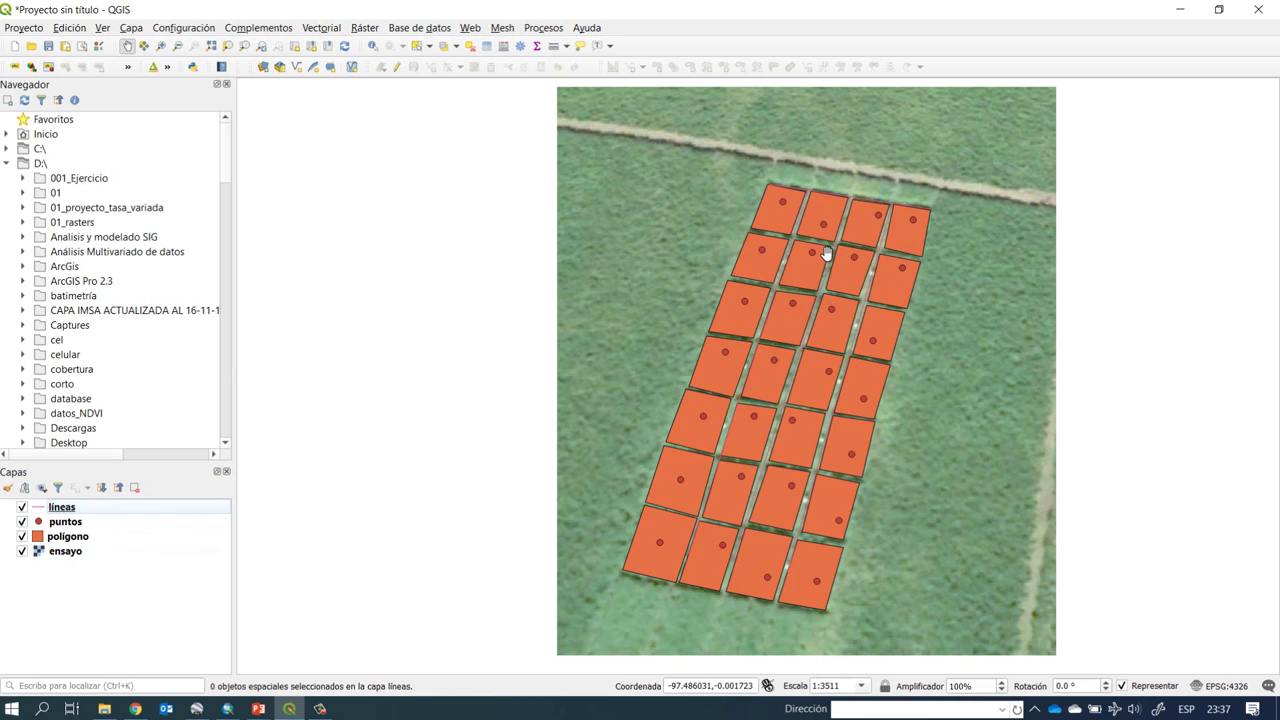
pyautogui.click(42, 541)
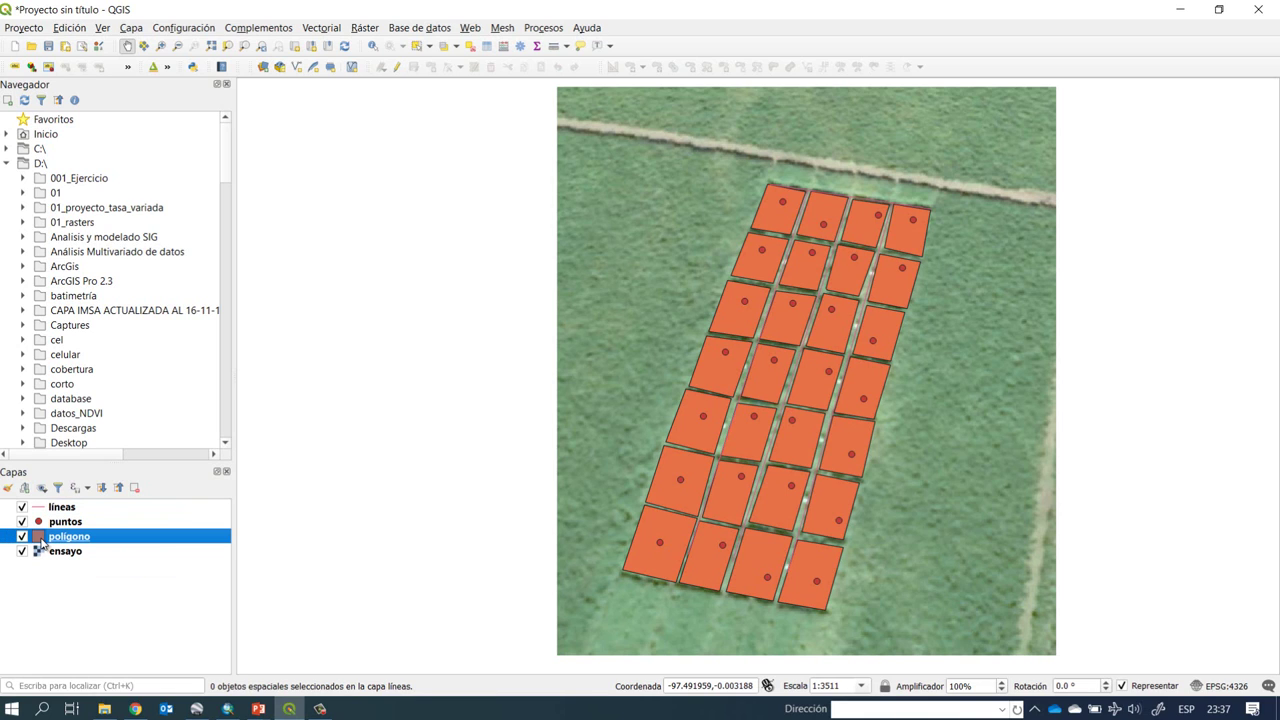
# - Give the polígono layer's simple fill symbol a transparent fill colour and apply the symbology so only the plot outlines are drawn
pyautogui.rightClick(42, 541)
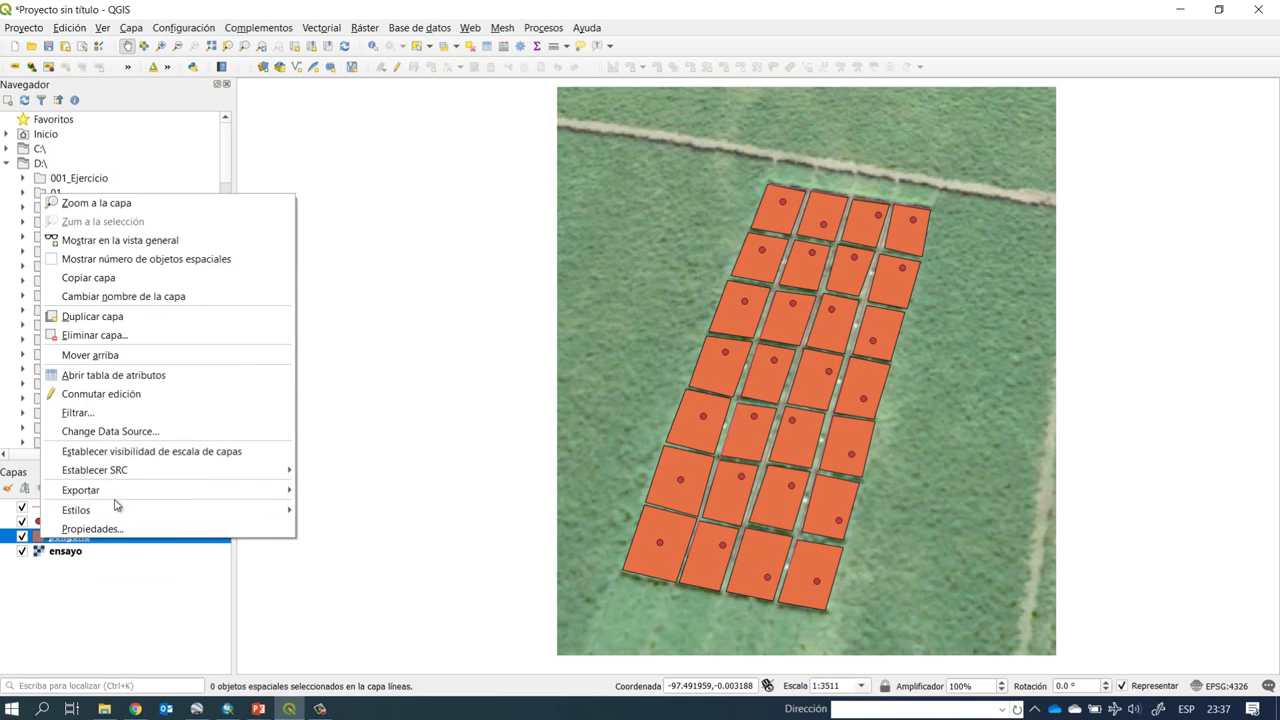
pyautogui.click(95, 529)
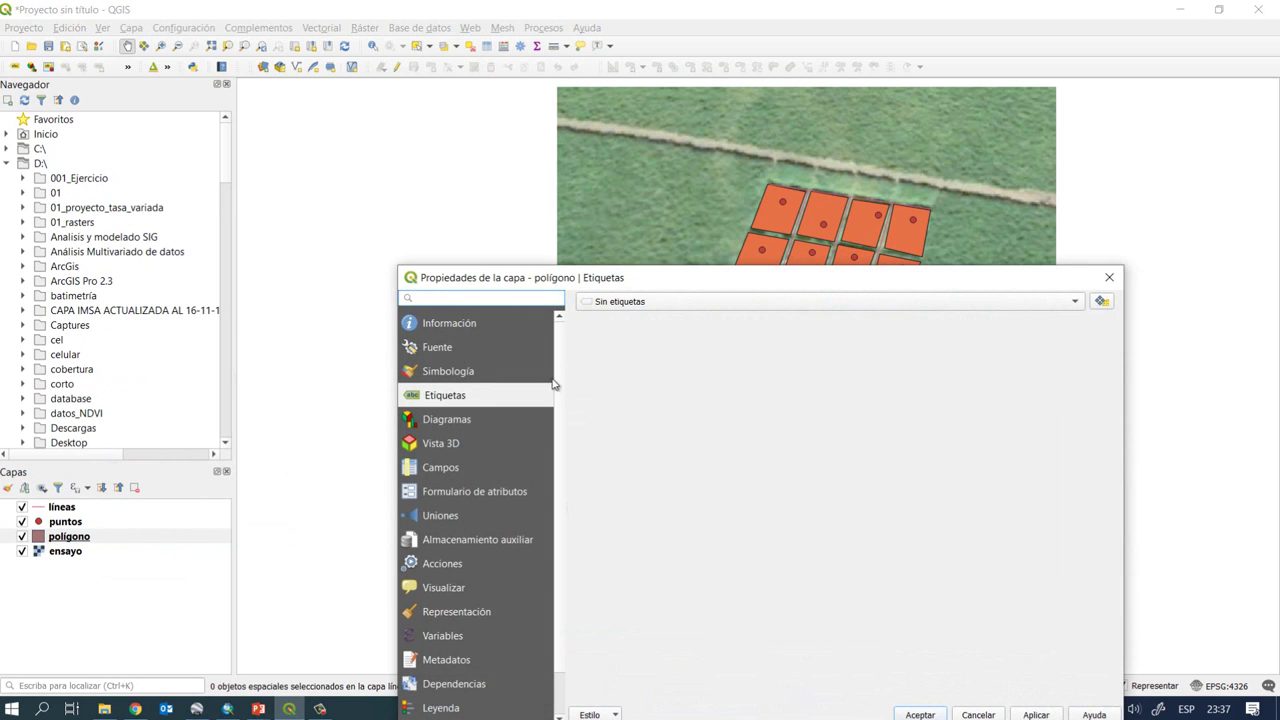
pyautogui.moveTo(746, 282); pyautogui.dragTo(740, 132)
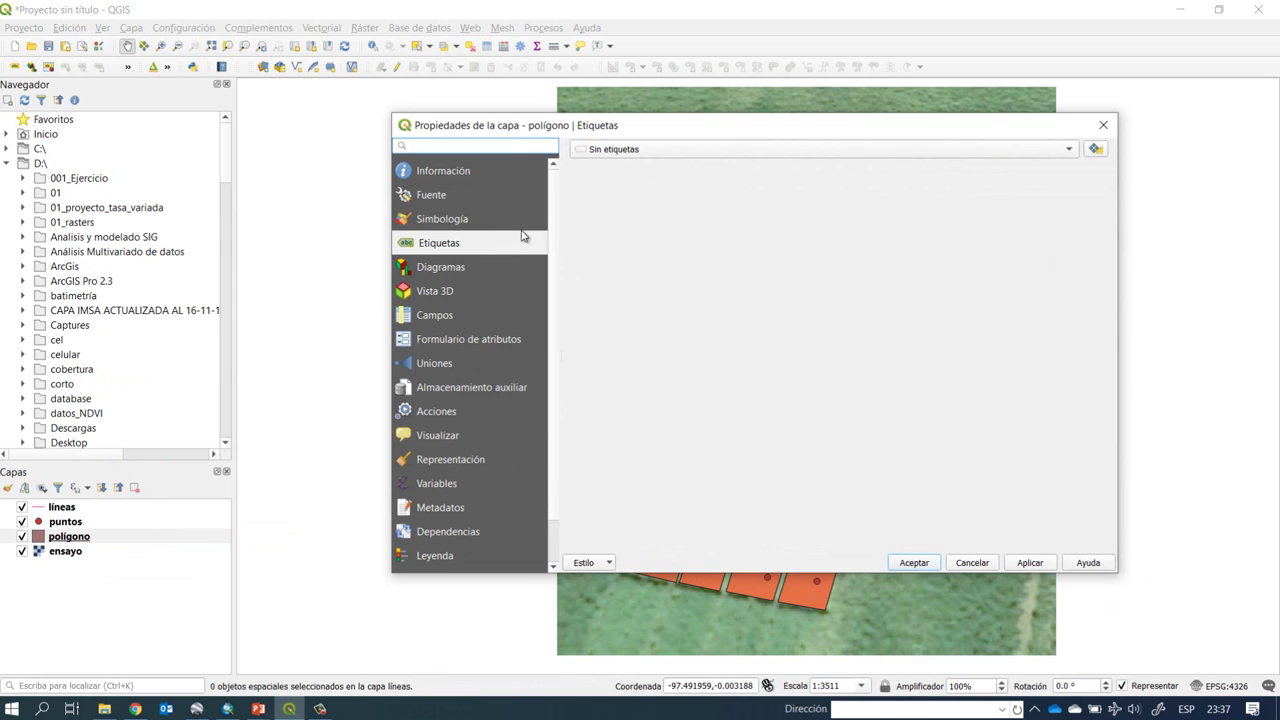
pyautogui.click(443, 220)
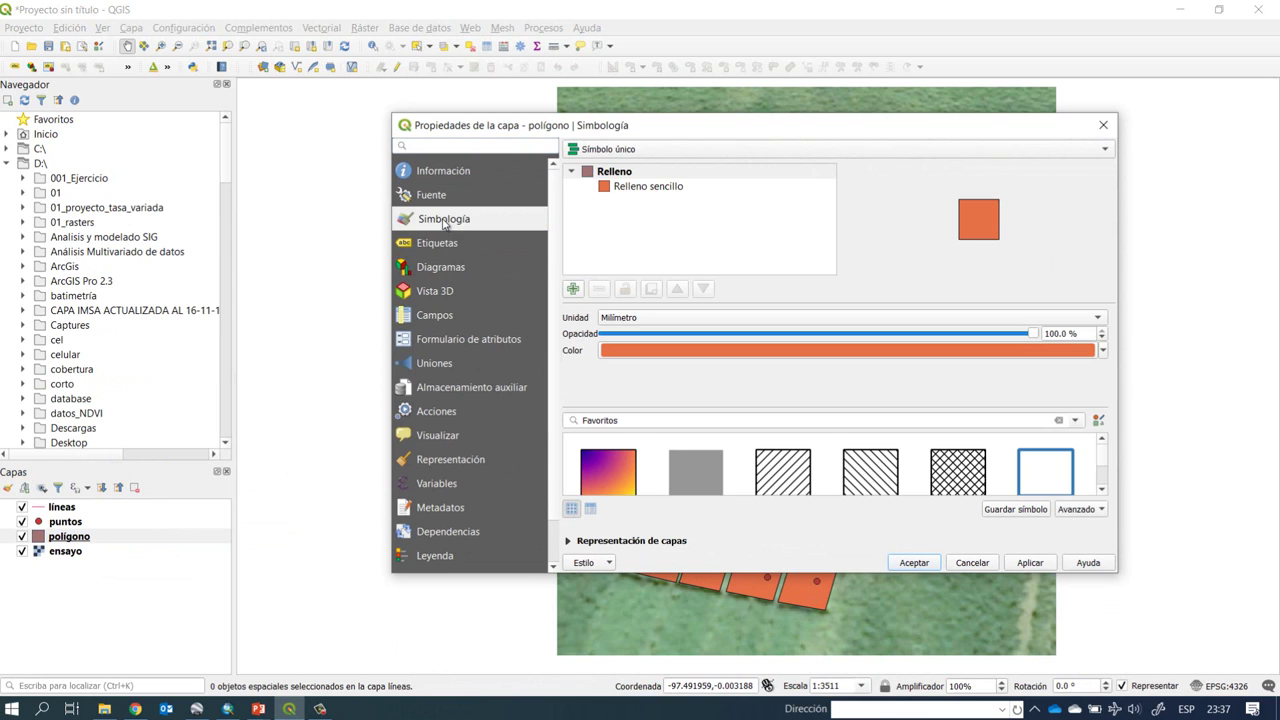
pyautogui.click(656, 188)
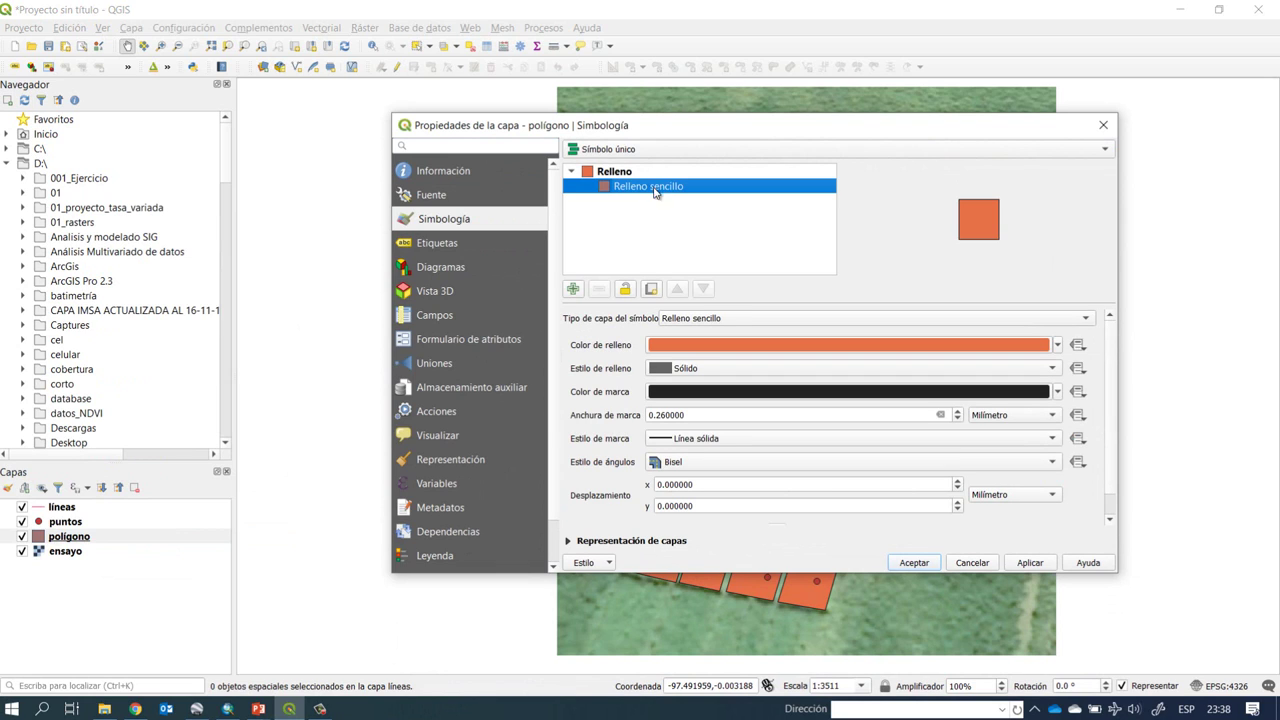
pyautogui.click(1057, 345)
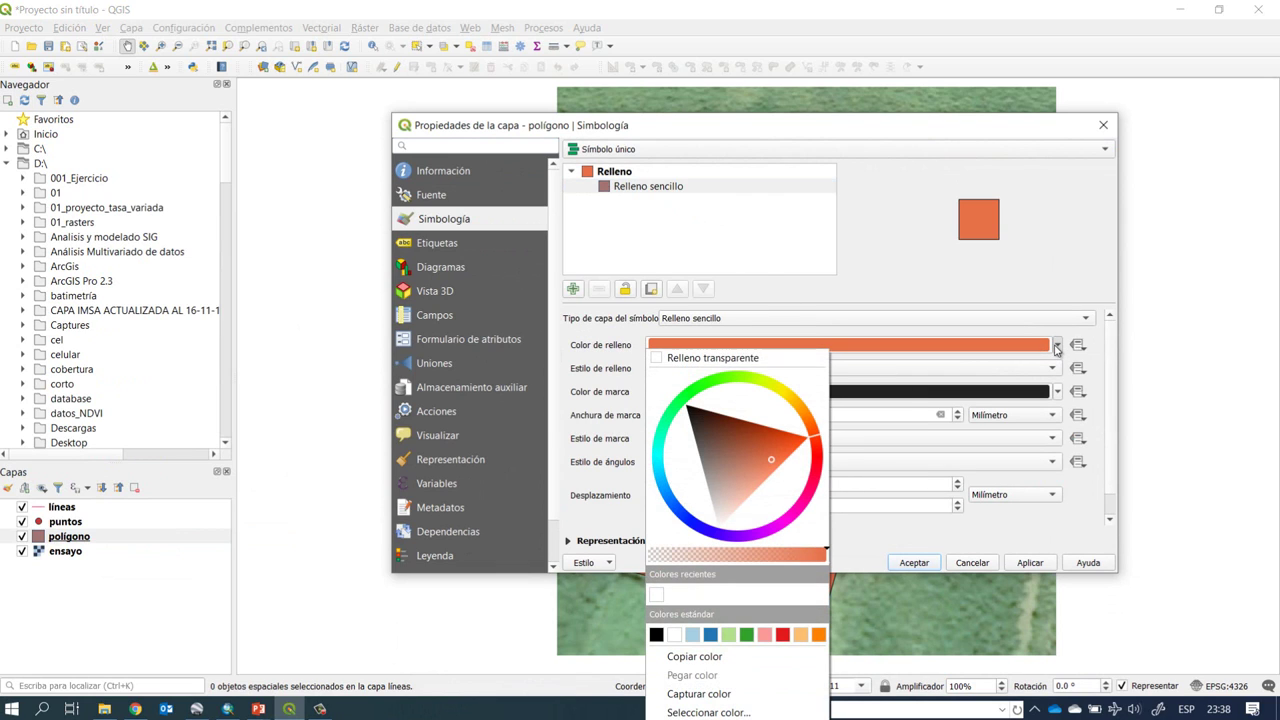
pyautogui.click(722, 364)
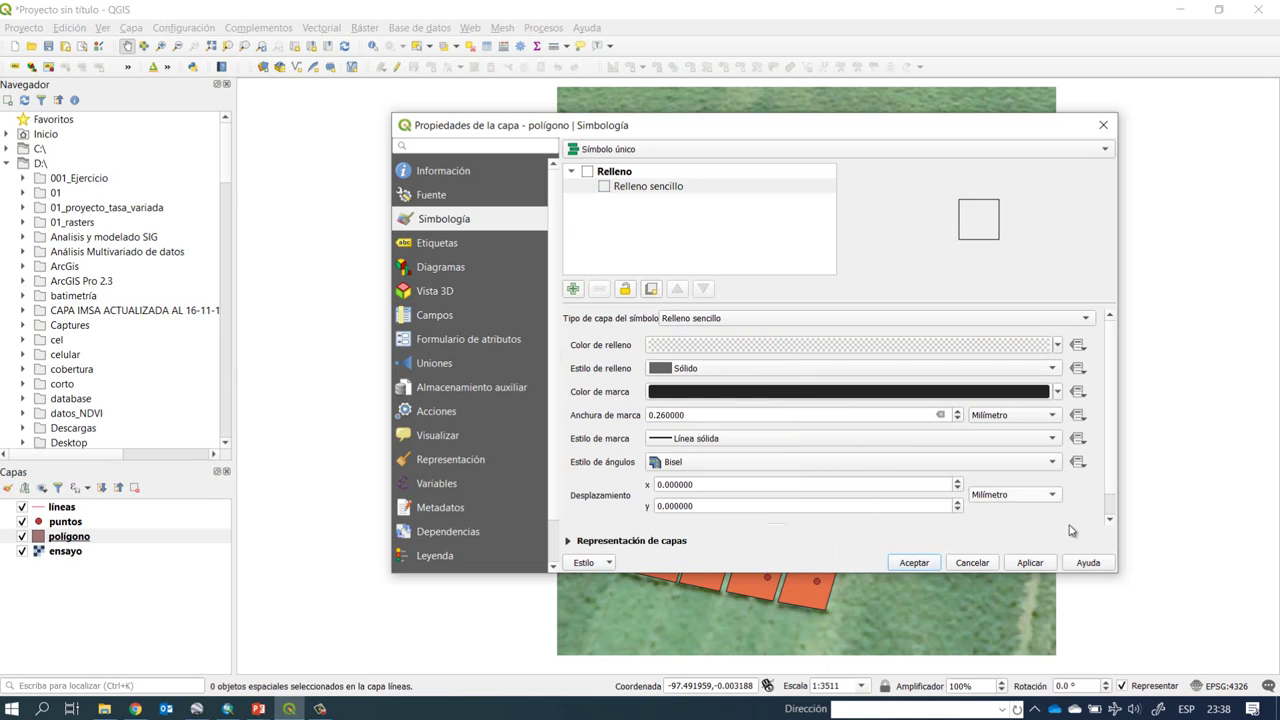
pyautogui.click(914, 562)
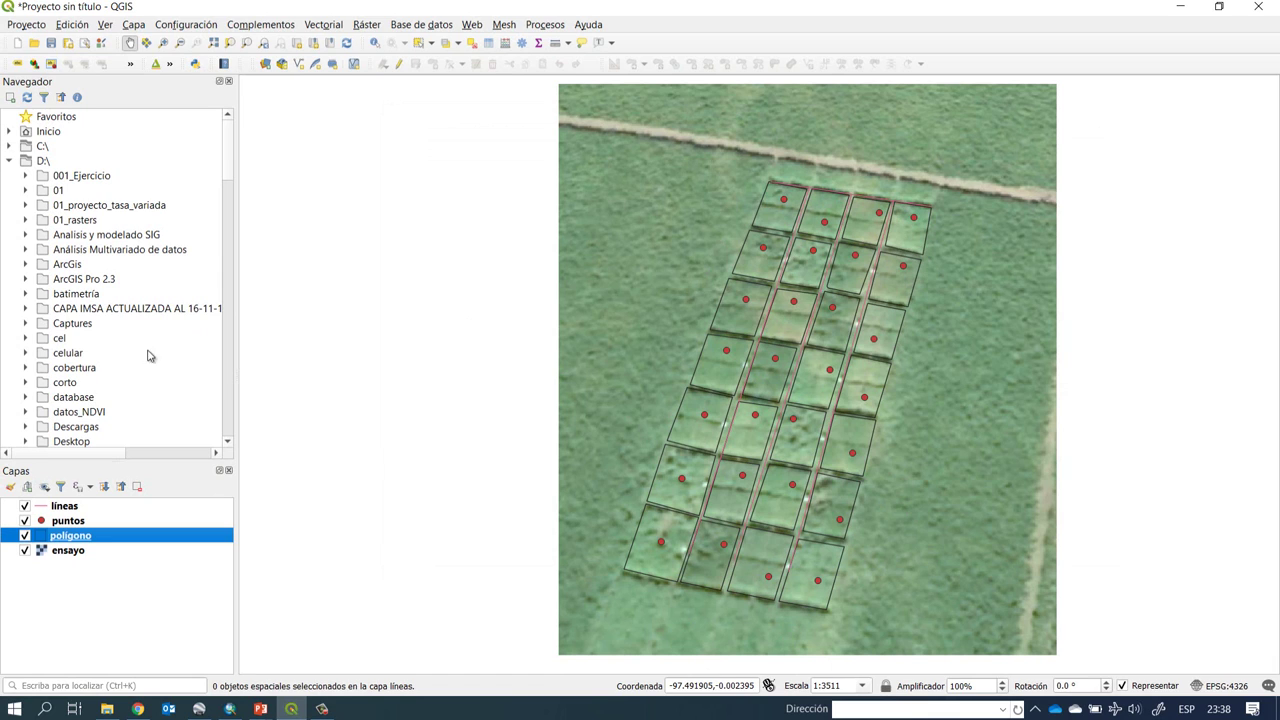
# - Open the líneas layer's symbology and set its simple line stroke width to 0.86 mm
pyautogui.rightClick(50, 508)
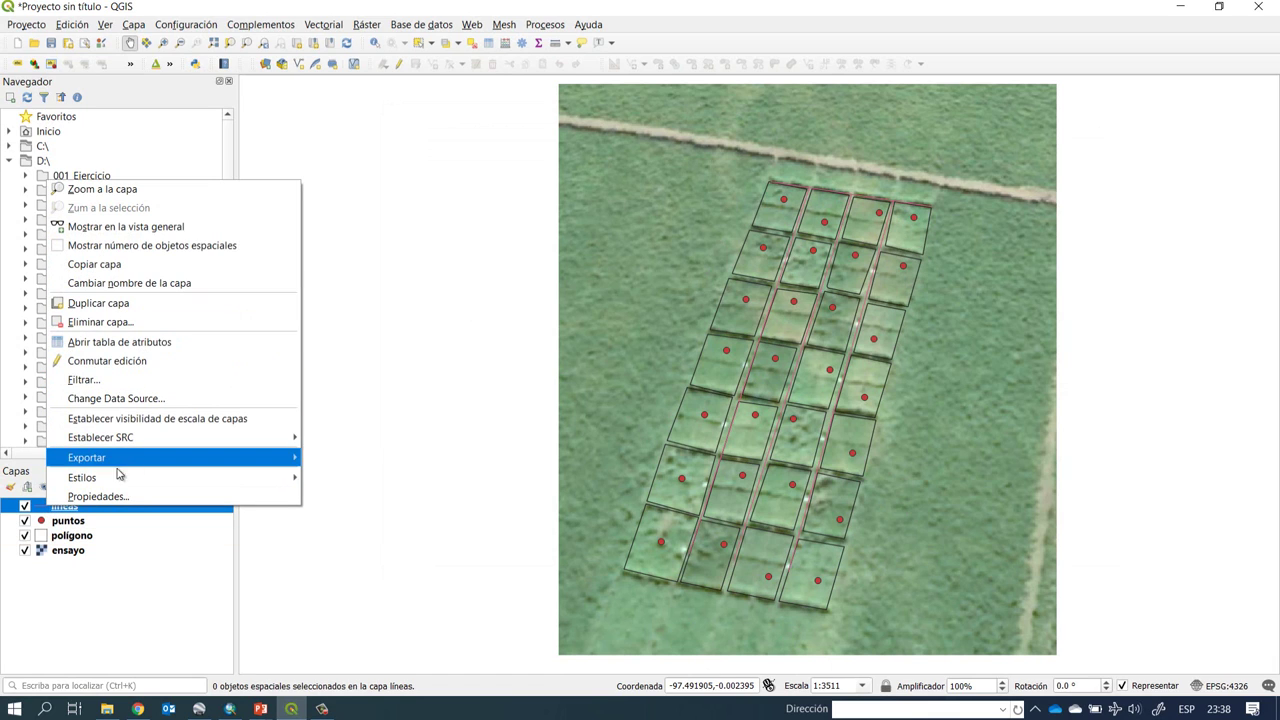
pyautogui.moveTo(131, 478)
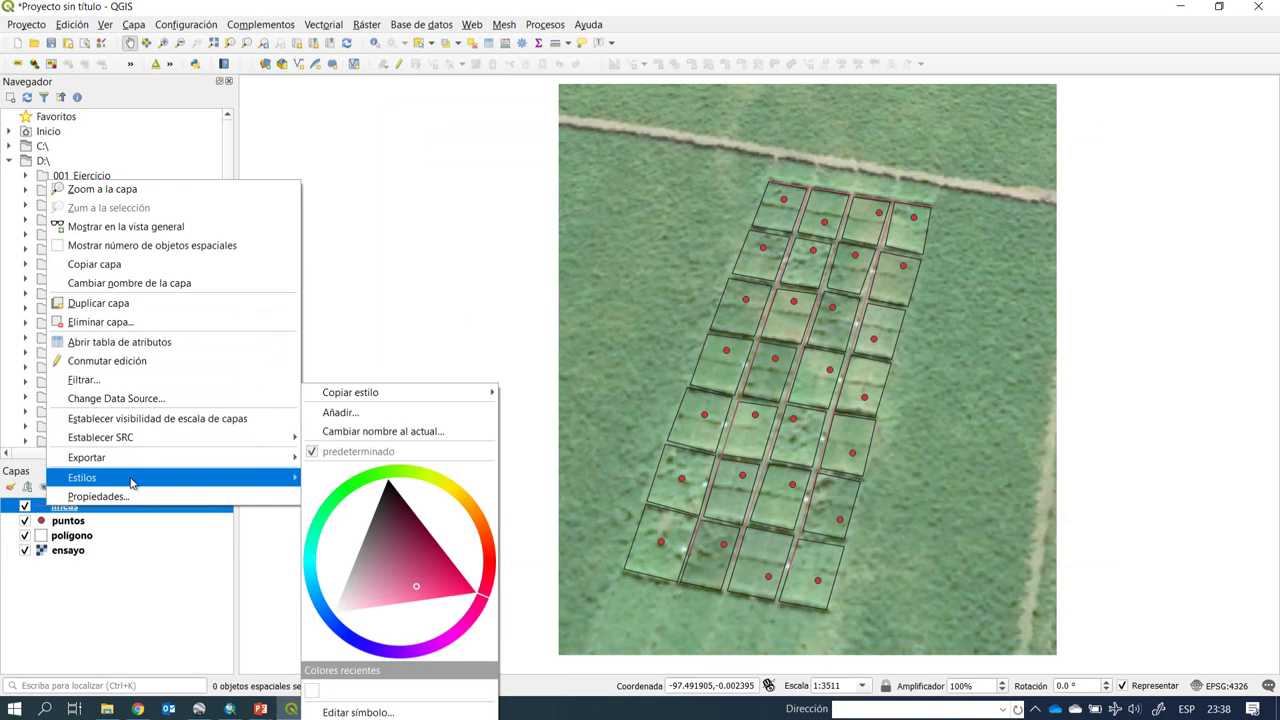
pyautogui.click(122, 495)
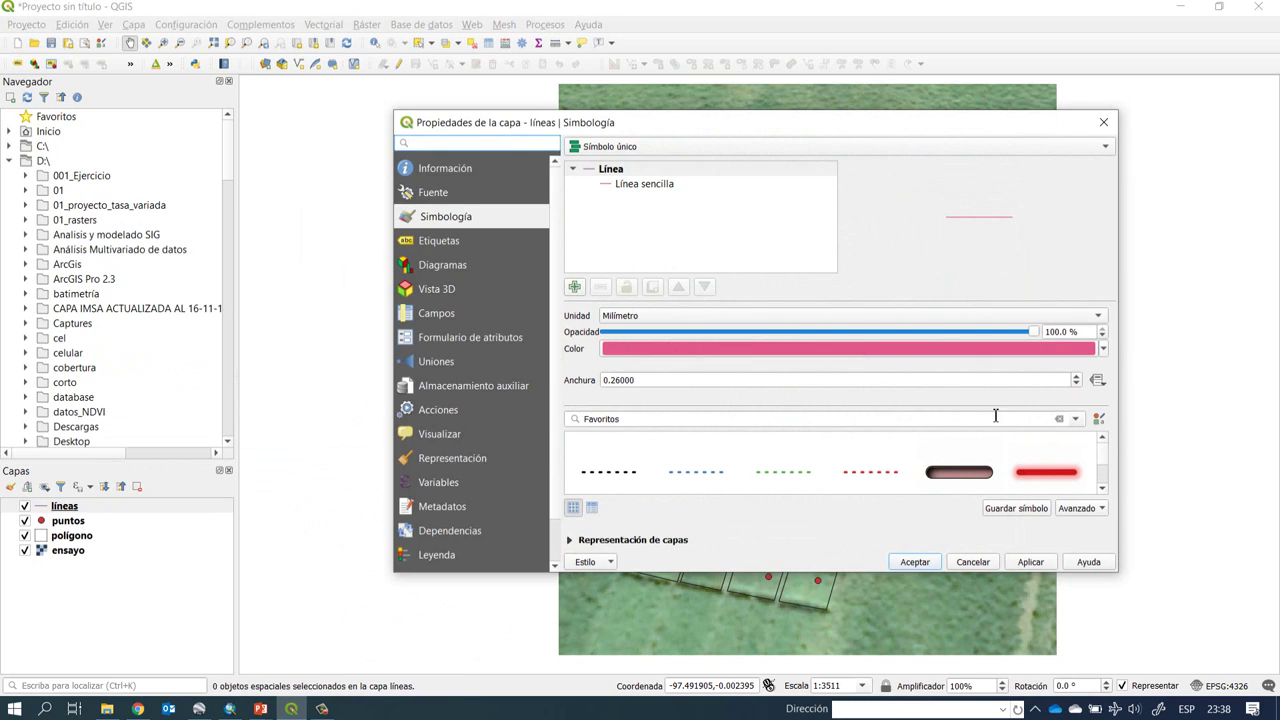
pyautogui.click(640, 185)
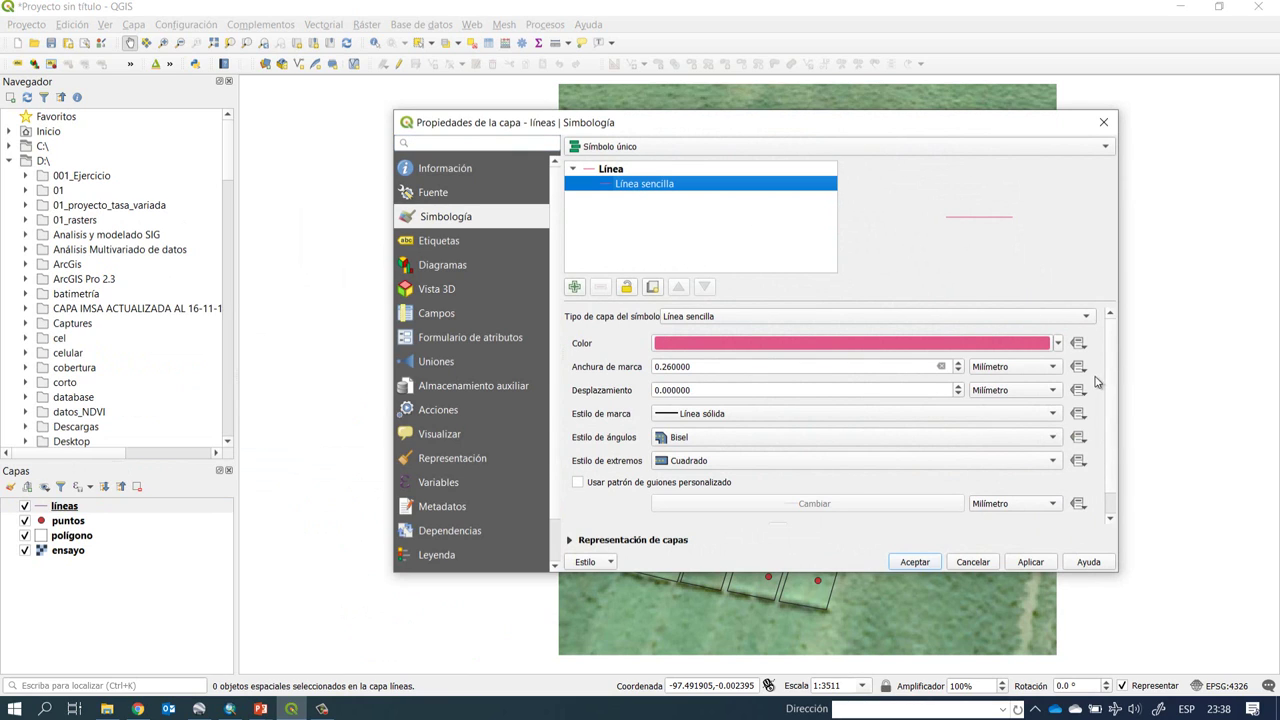
pyautogui.click(961, 365)
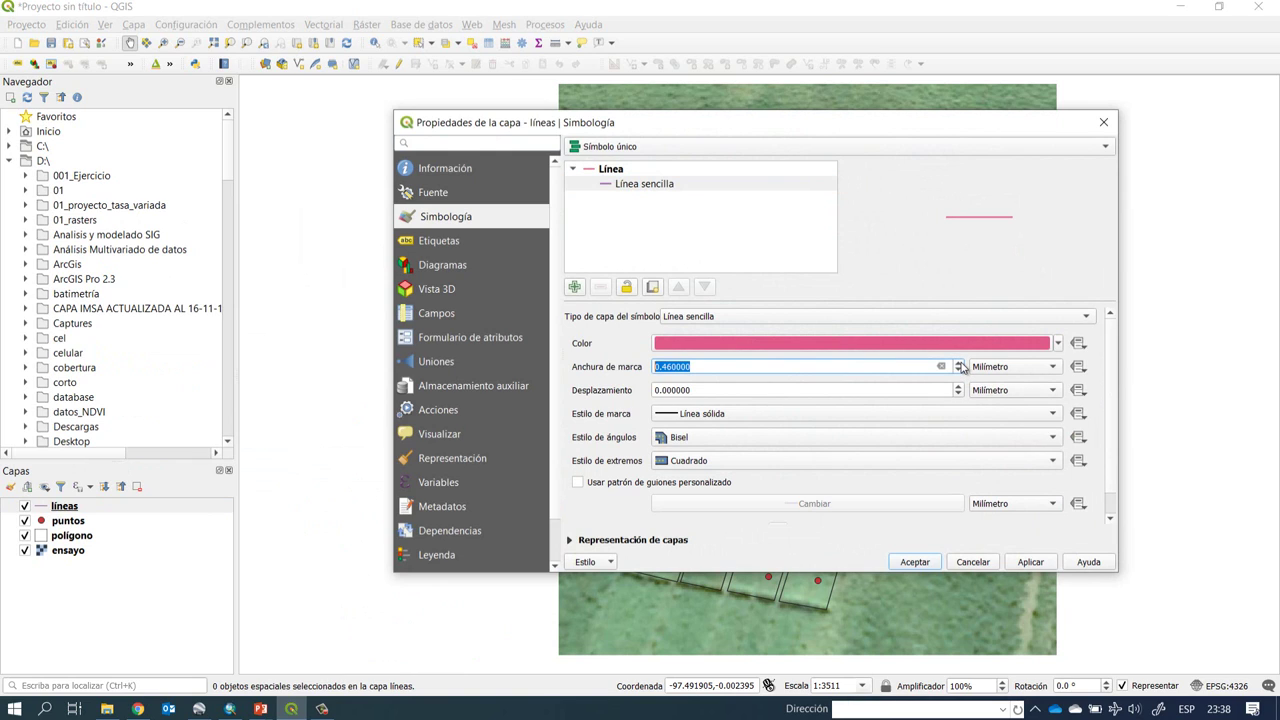
pyautogui.click(961, 365)
pyautogui.click(961, 365)
# - Change the líneas layer's simple line colour to bright yellow and apply the symbology
pyautogui.click(1058, 343)
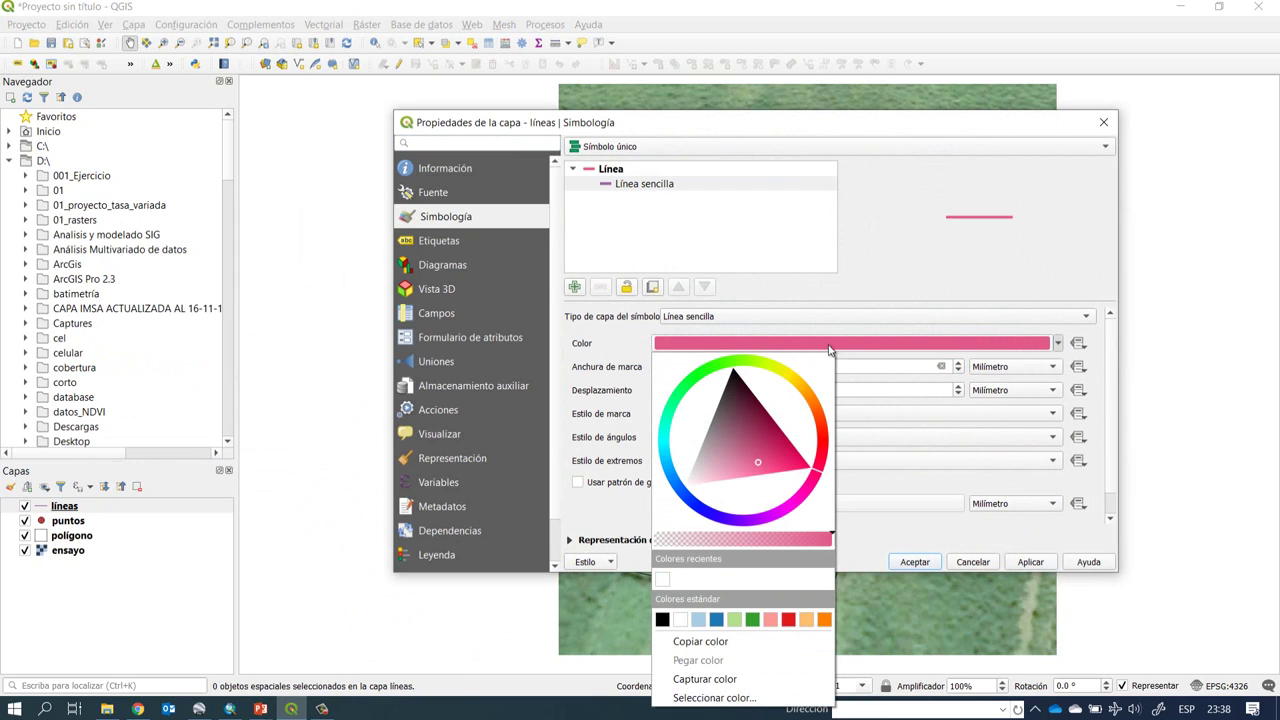
pyautogui.click(786, 378)
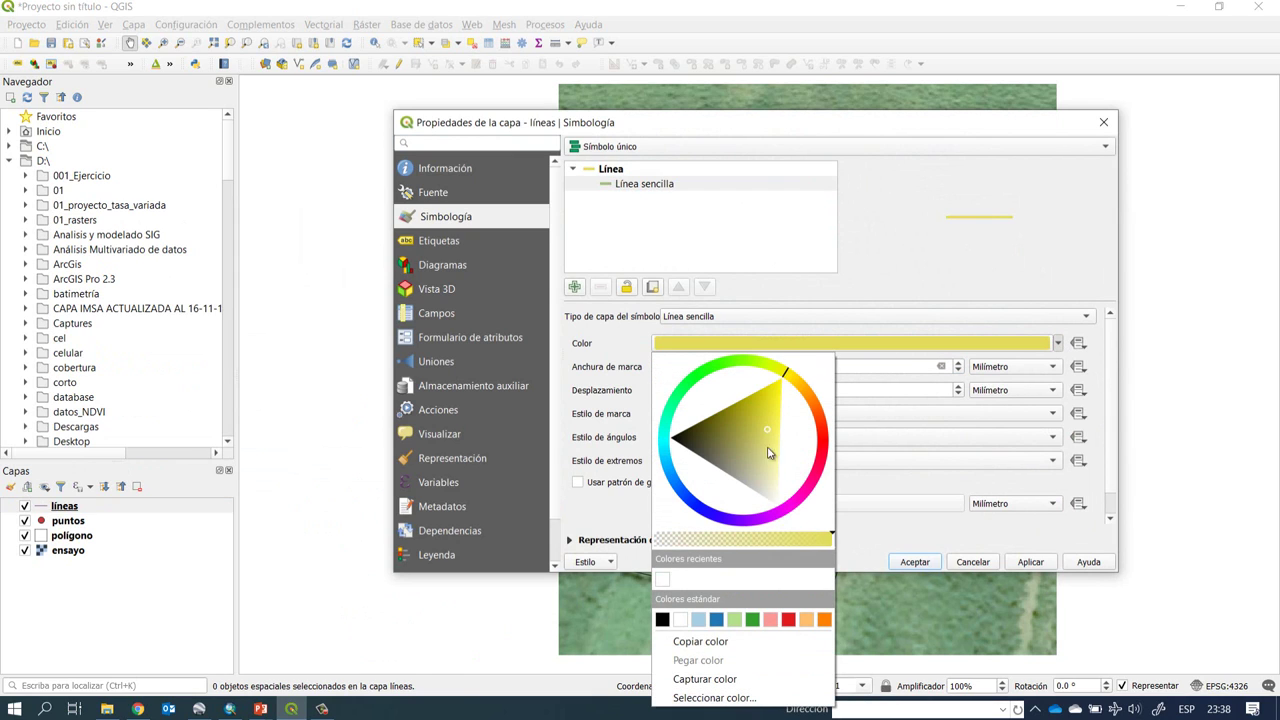
pyautogui.moveTo(786, 375); pyautogui.dragTo(778, 370)
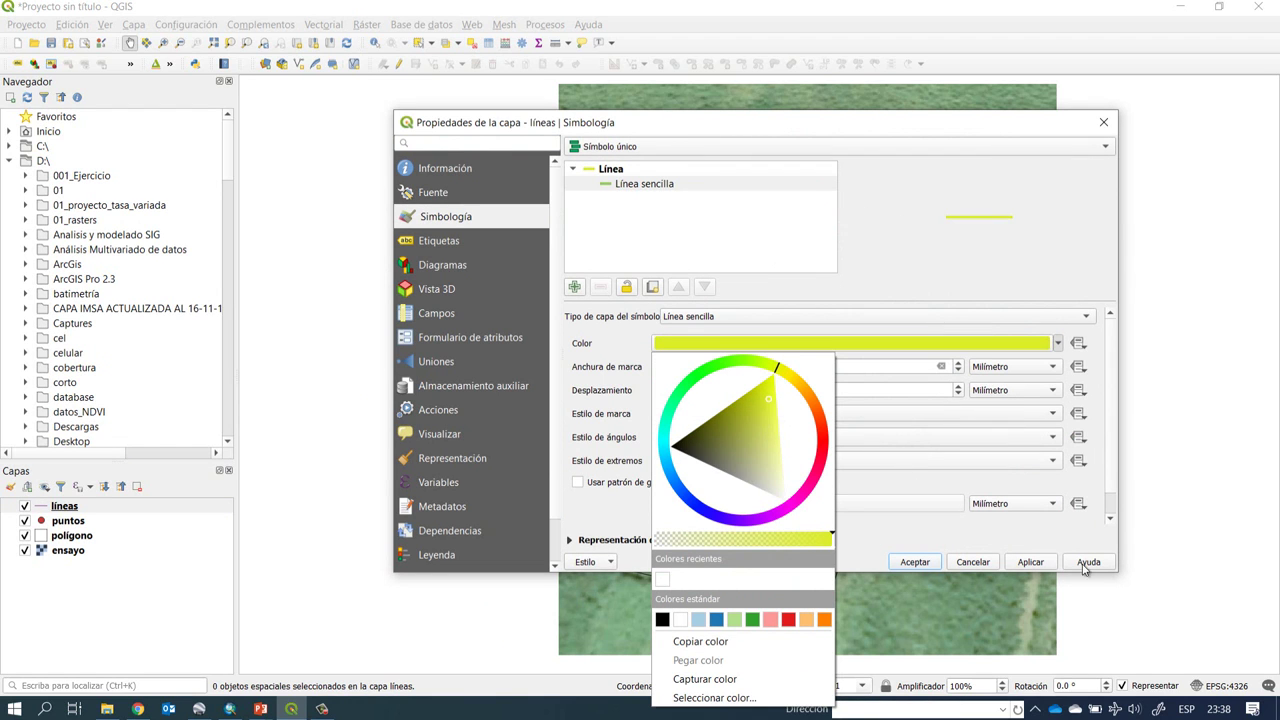
pyautogui.click(1031, 562)
pyautogui.click(915, 562)
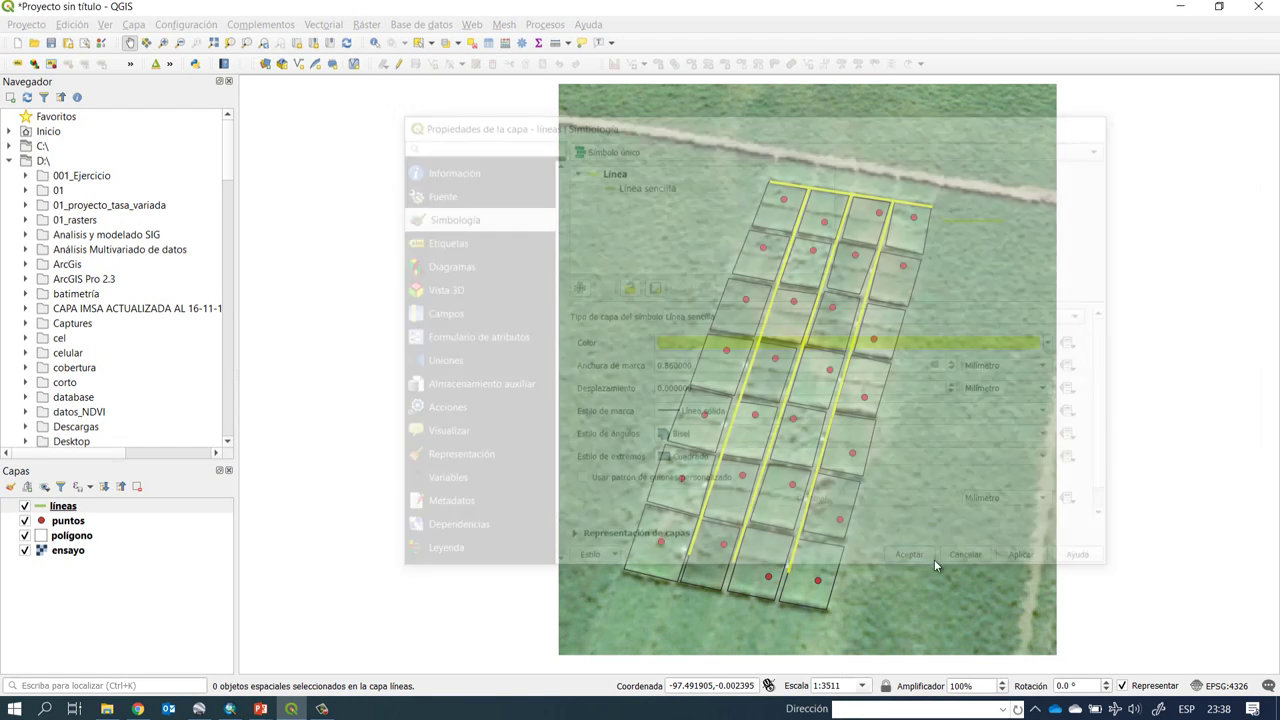